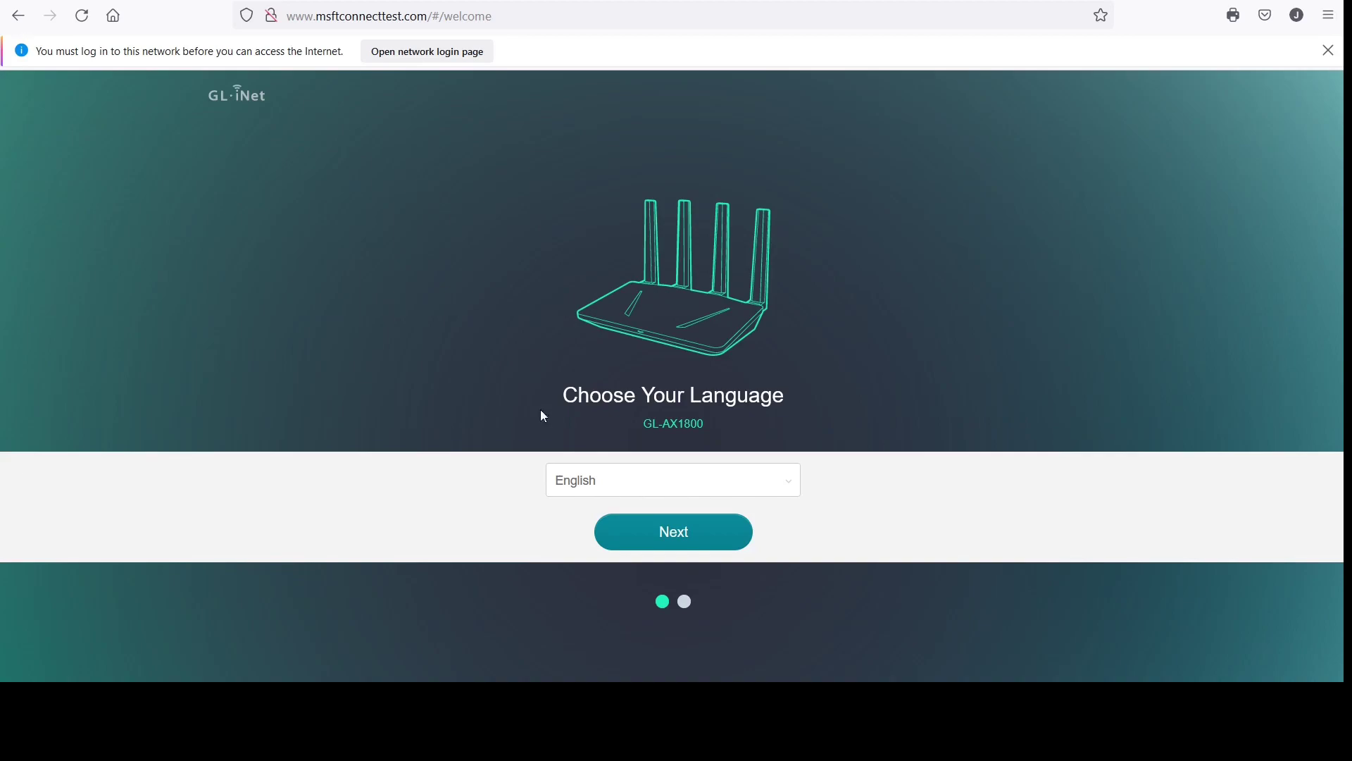
Continue past language selection, then enter, confirm and submit a new admin password
{"action": "left_click", "coordinate": [722, 541]}
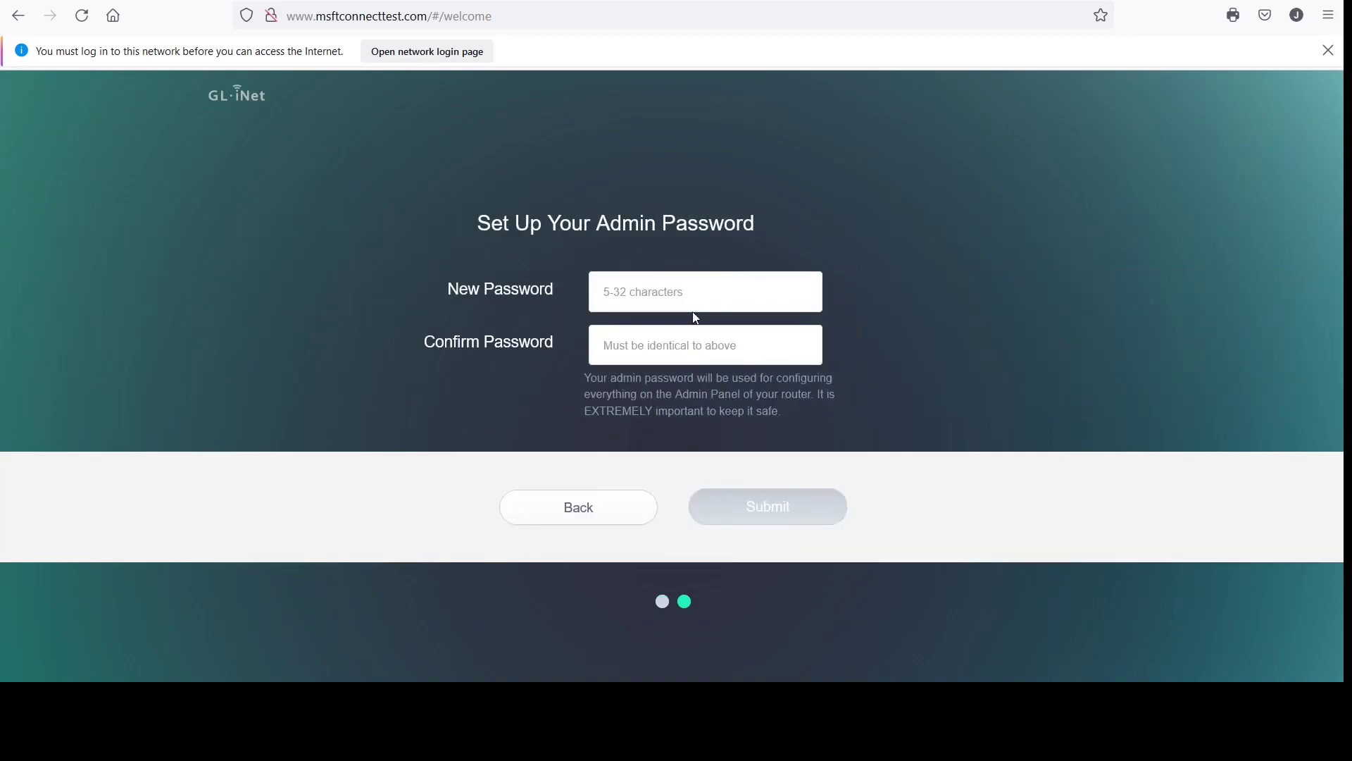
{"action": "left_click", "coordinate": [696, 298]}
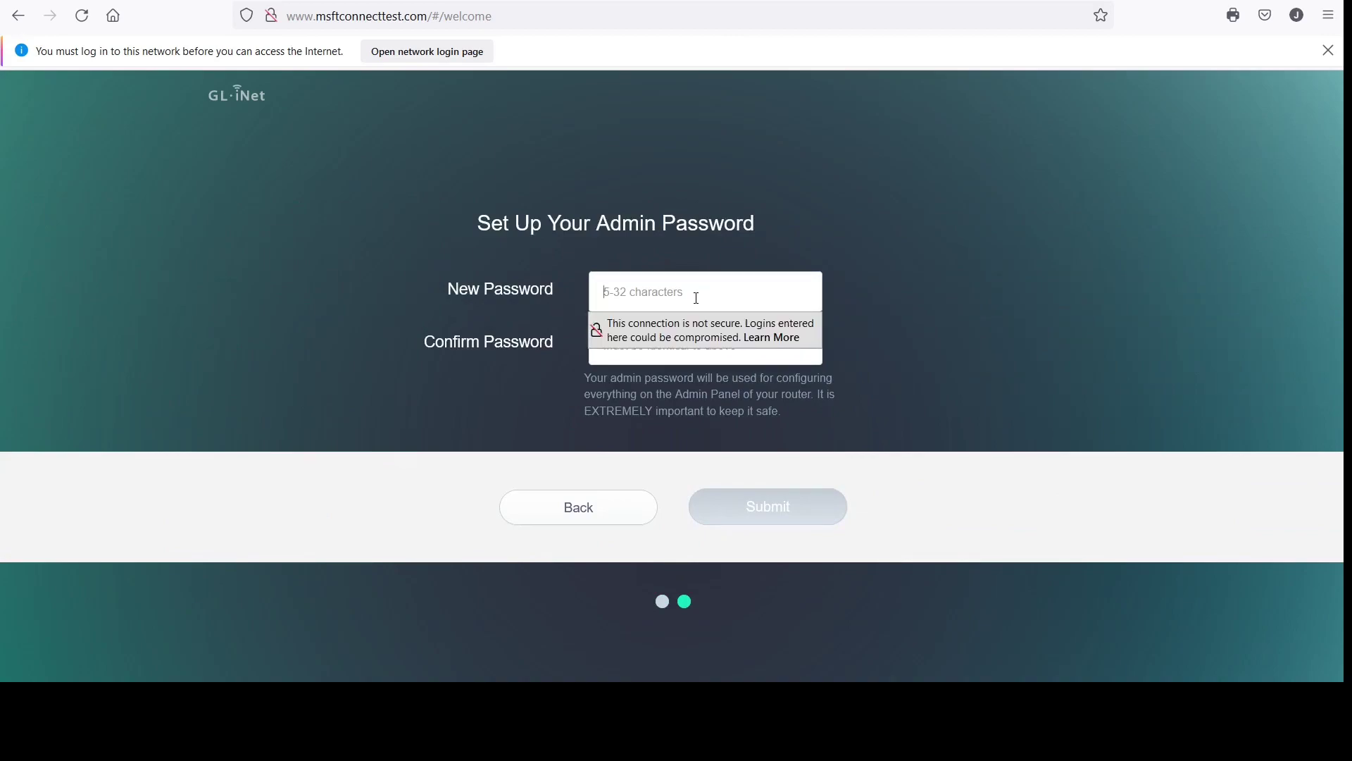
{"action": "type", "text": "admin123"}
{"action": "left_click", "coordinate": [688, 352]}
{"action": "type", "text": "admin1"}
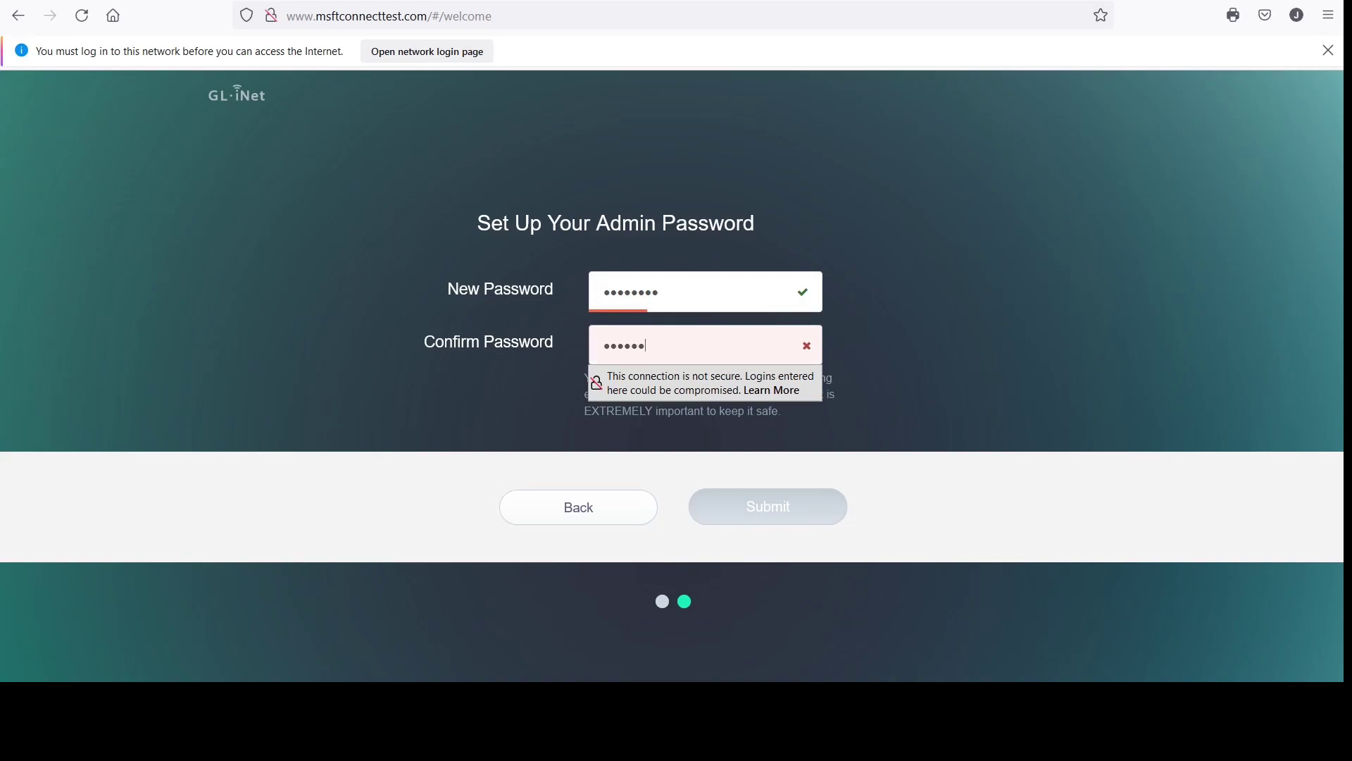
{"action": "type", "text": "23"}
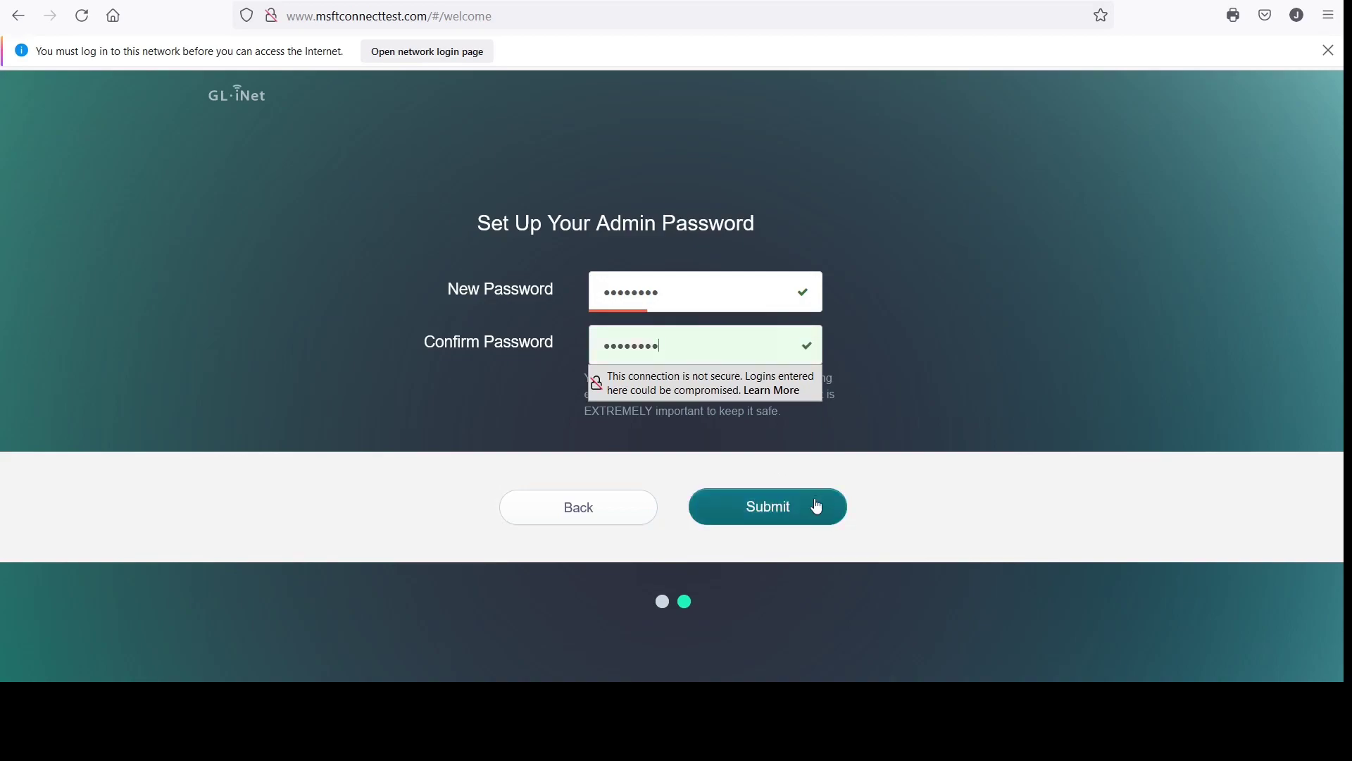
{"action": "left_click", "coordinate": [813, 510]}
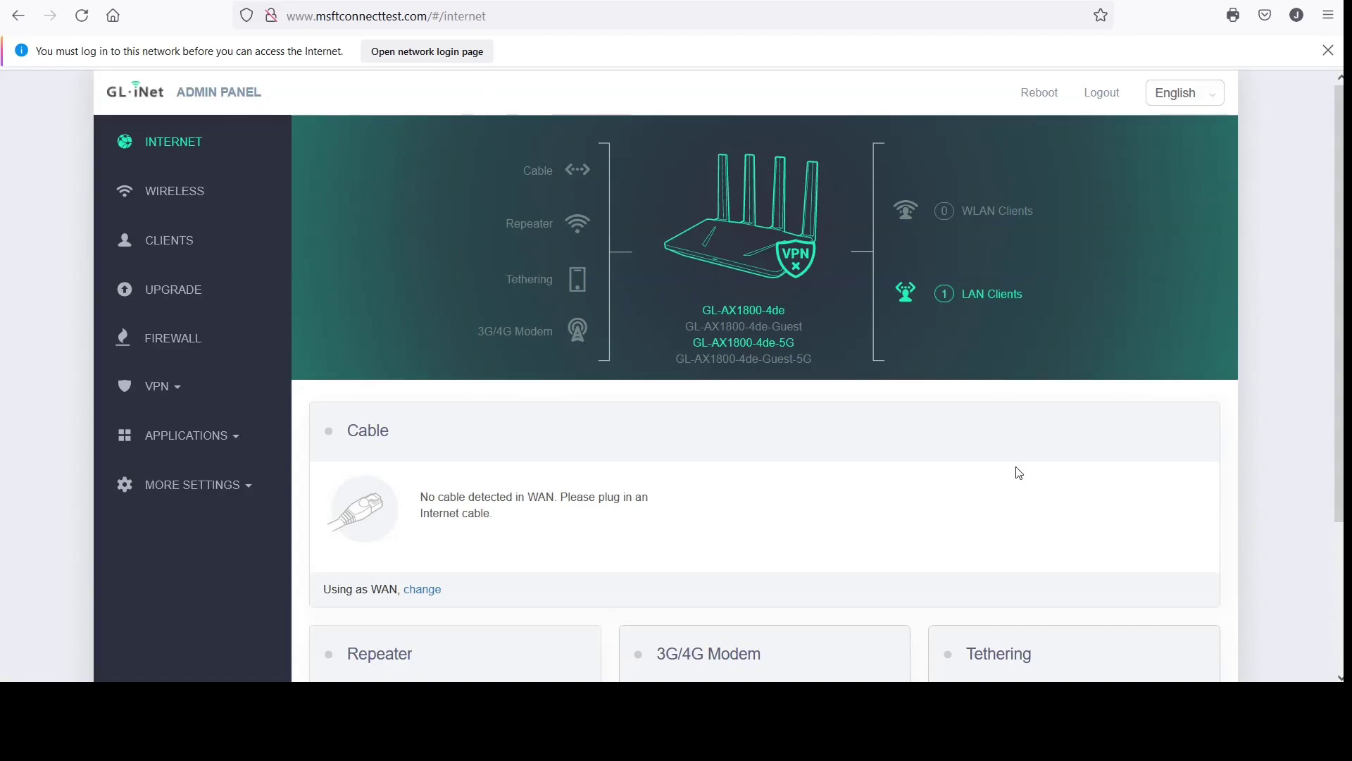
Scroll through the Internet page and expand the More Settings sidebar section
{"action": "scroll", "coordinate": [1017, 471], "scroll_direction": "down", "scroll_amount": 3}
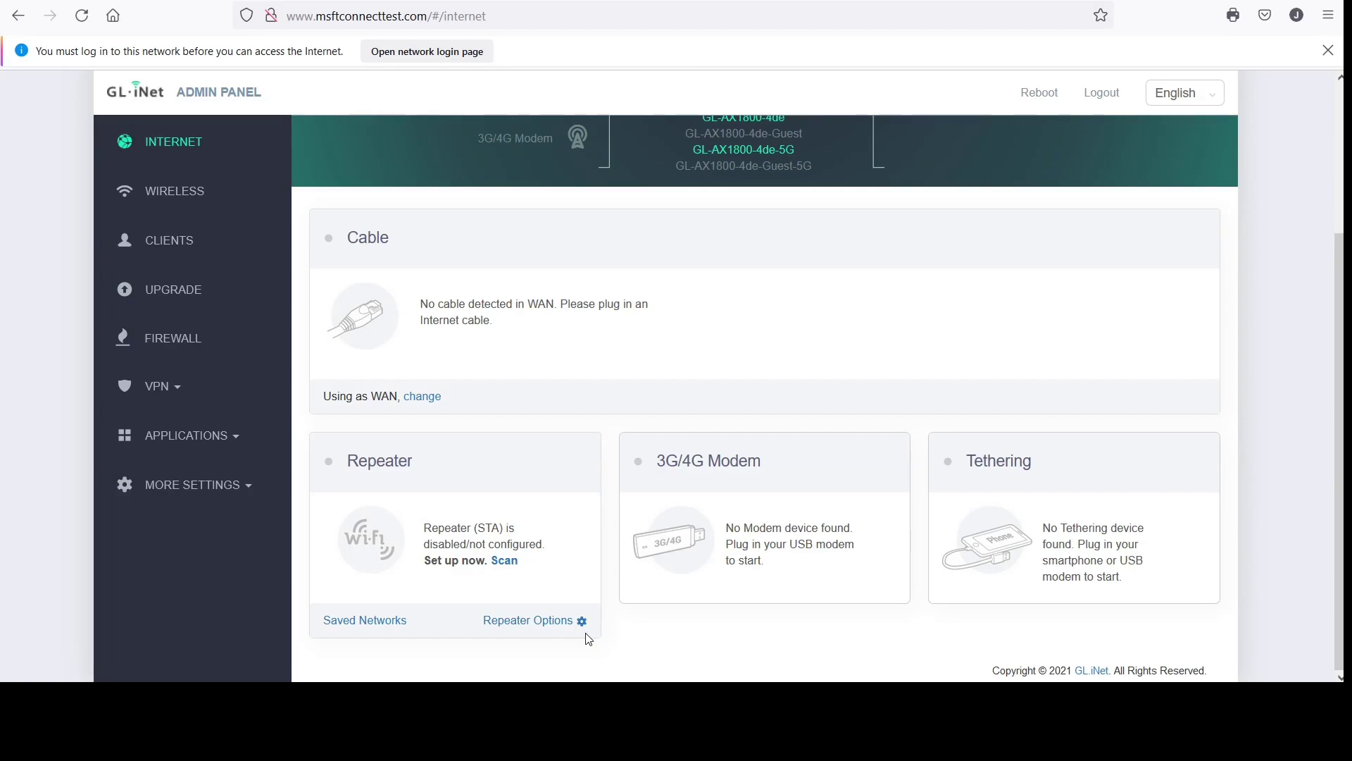
{"action": "scroll", "coordinate": [696, 338], "scroll_direction": "up", "scroll_amount": 3}
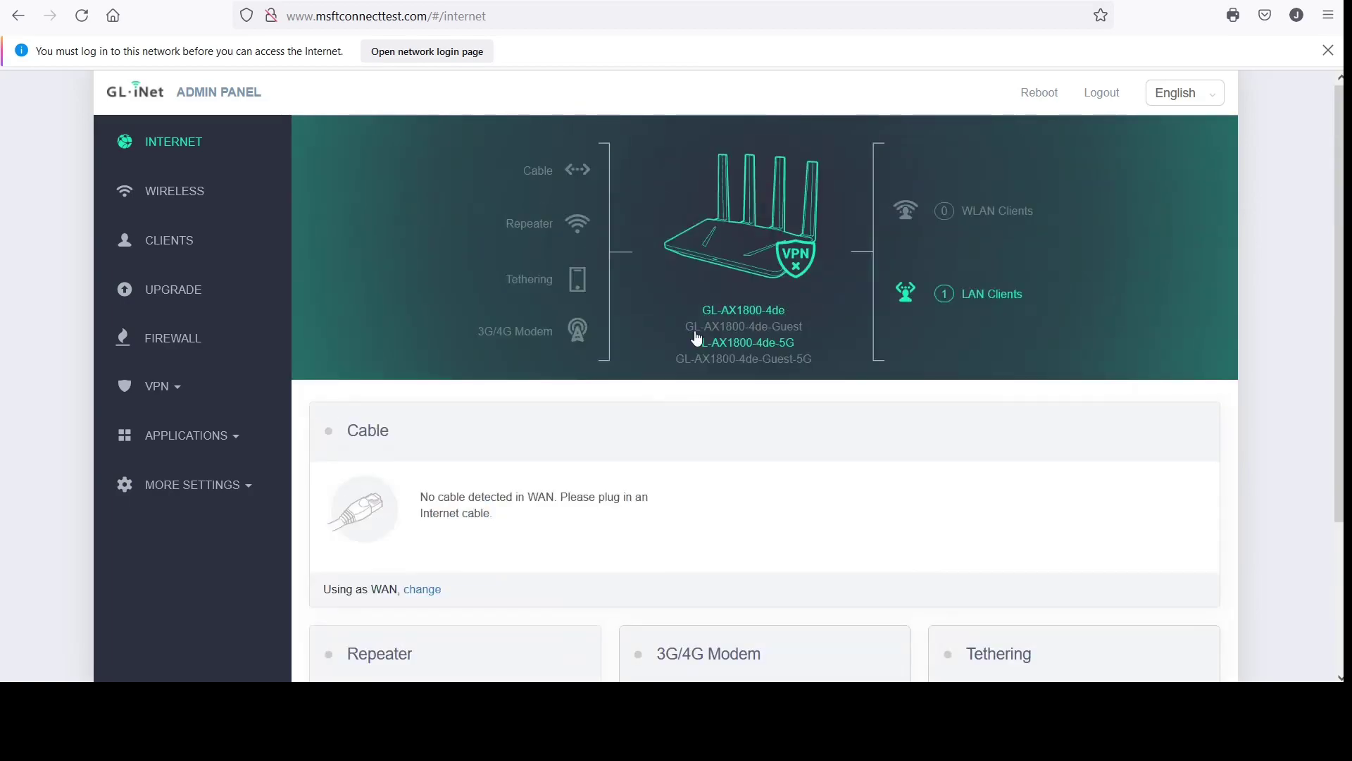
{"action": "scroll", "coordinate": [698, 338], "scroll_direction": "down", "scroll_amount": 3}
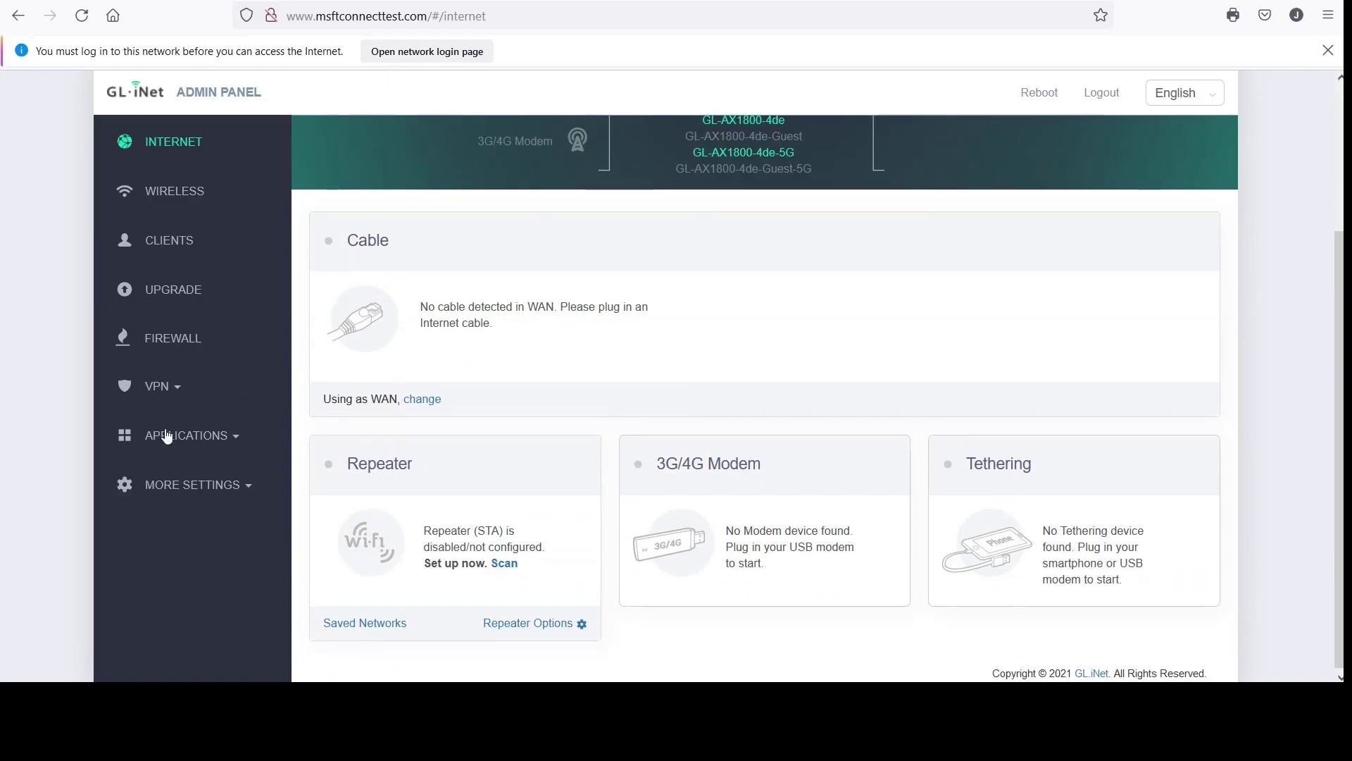
{"action": "left_click", "coordinate": [194, 493]}
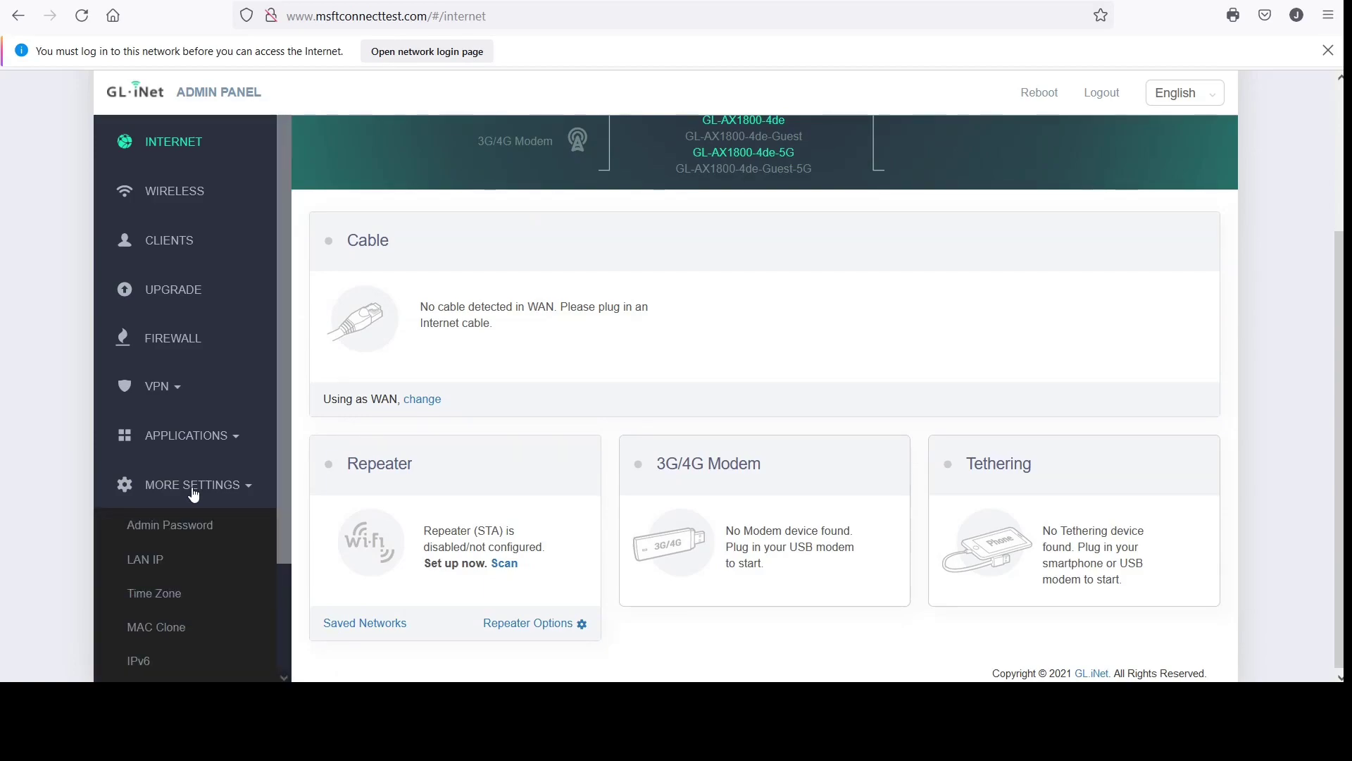
Scroll down the More Settings list and highlight the Network Mode entry
{"action": "scroll", "coordinate": [193, 494], "scroll_direction": "down", "scroll_amount": 2}
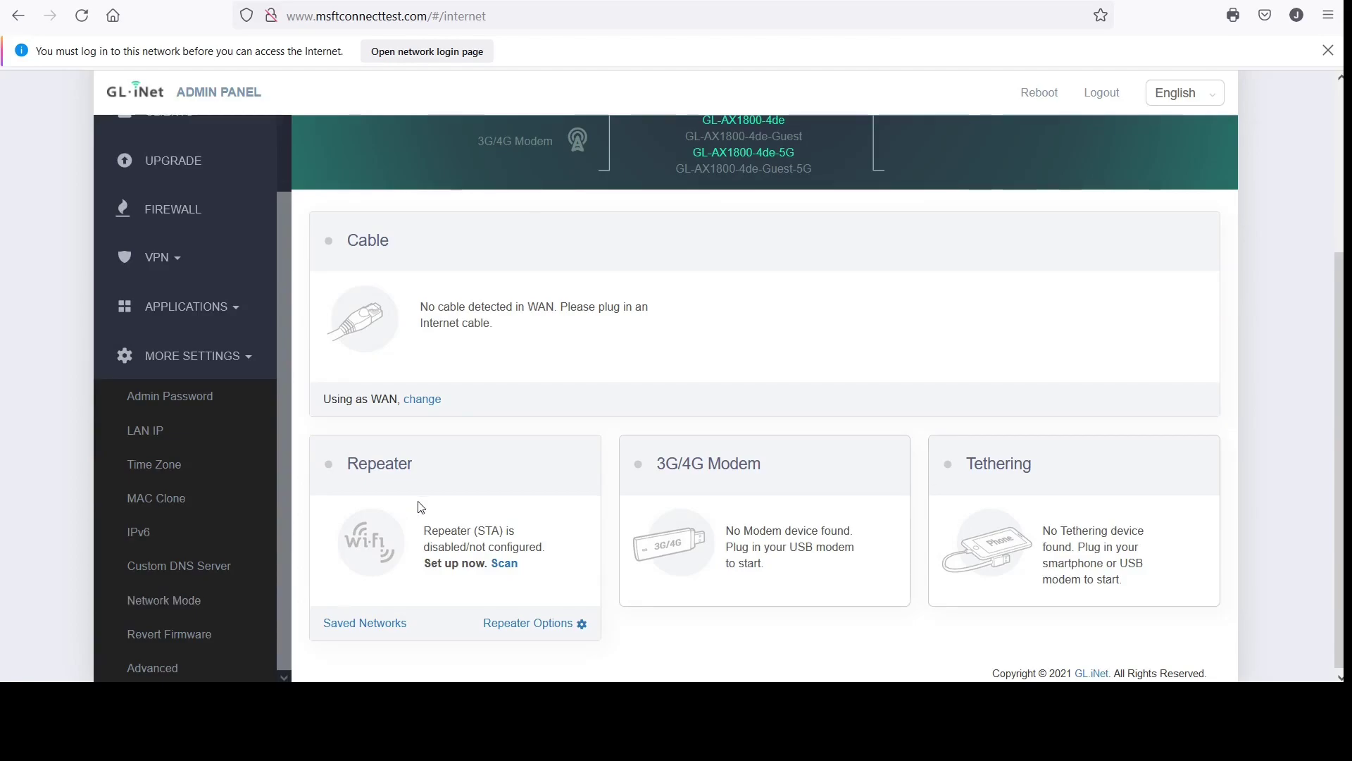
{"action": "scroll", "coordinate": [420, 506], "scroll_direction": "down", "scroll_amount": 1}
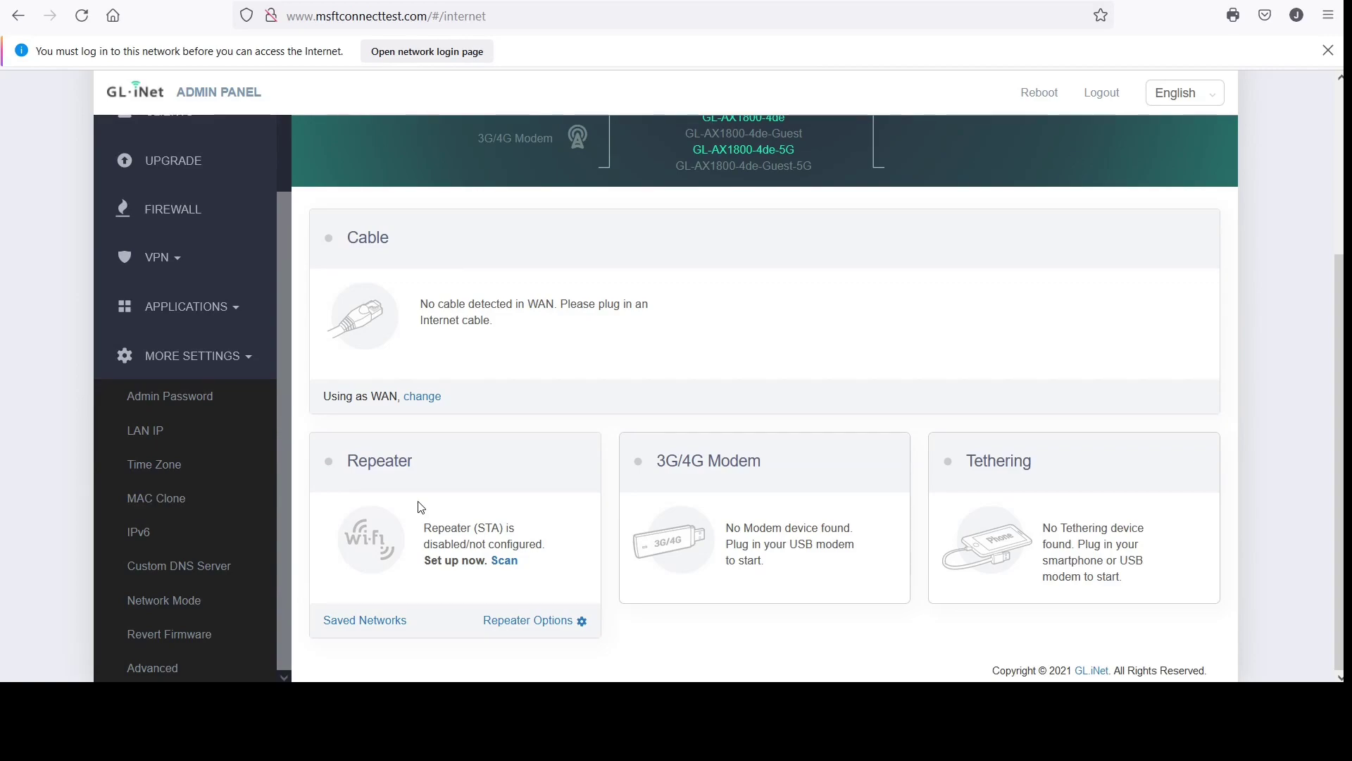
{"action": "triple_click", "coordinate": [193, 607]}
{"action": "double_click", "coordinate": [194, 607]}
{"action": "double_click", "coordinate": [194, 607]}
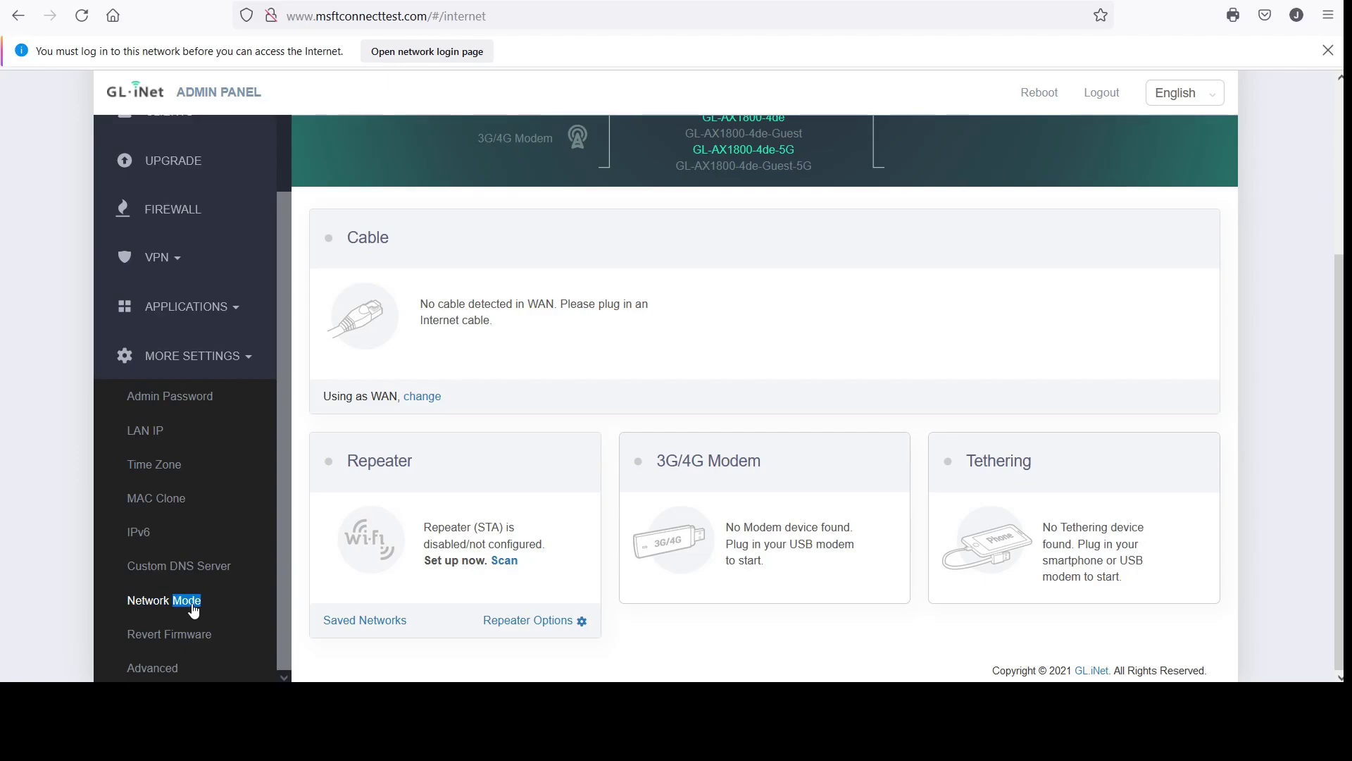
{"action": "left_click", "coordinate": [171, 606]}
{"action": "left_click", "coordinate": [529, 626]}
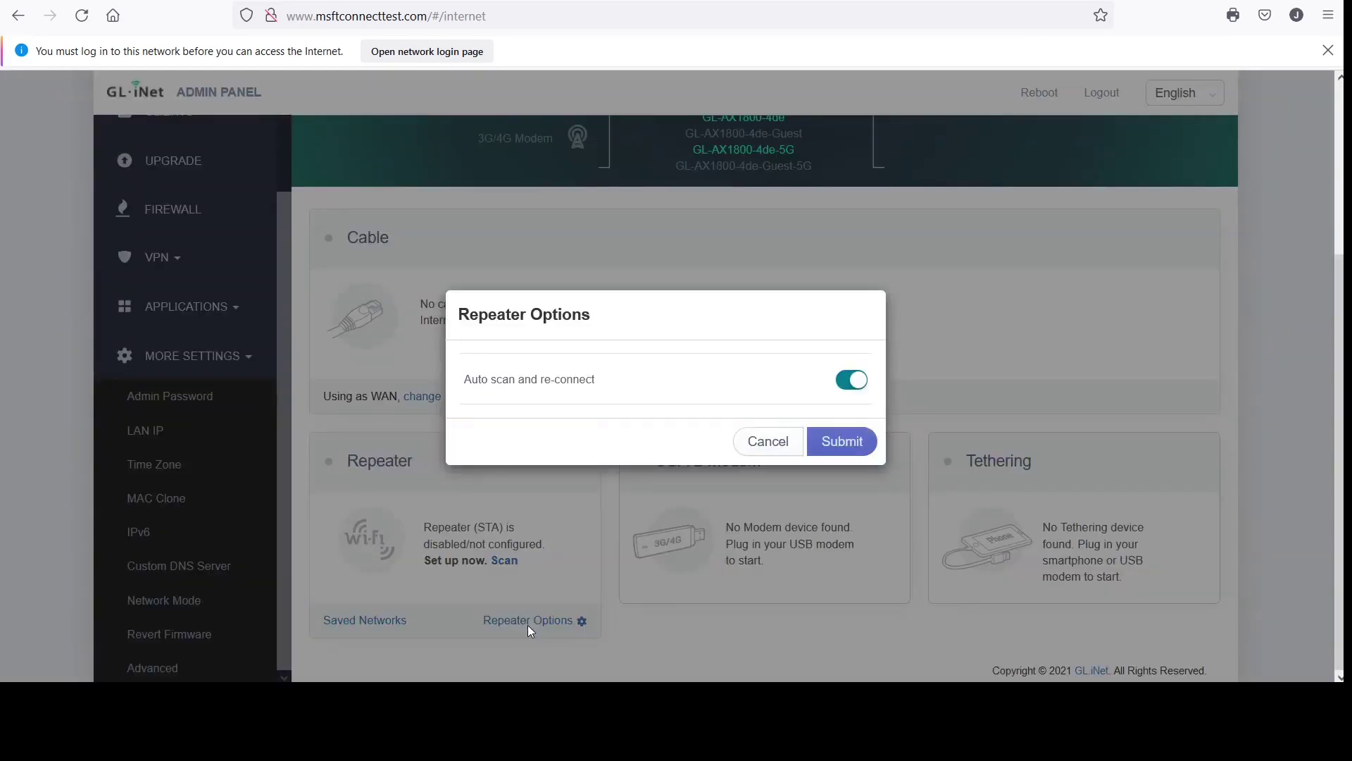
{"action": "left_click", "coordinate": [768, 449]}
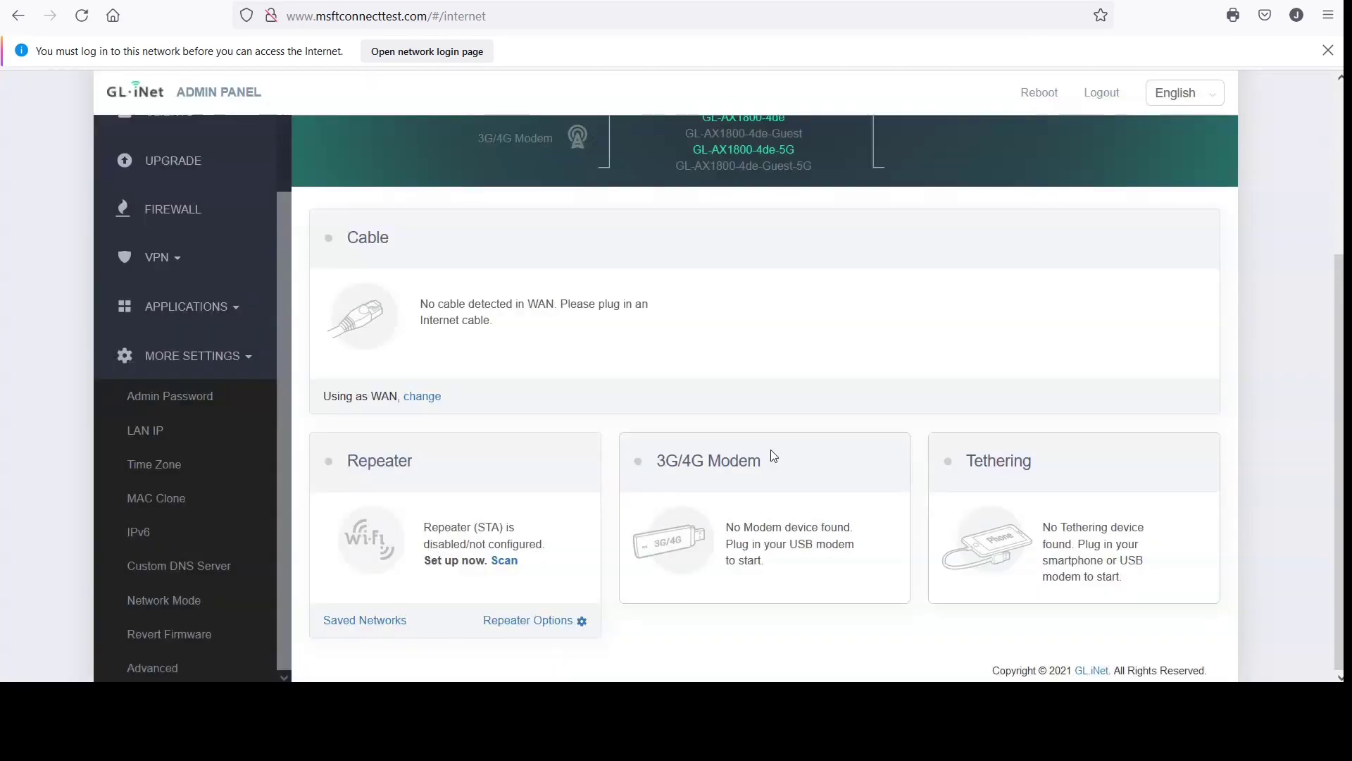
{"action": "double_click", "coordinate": [381, 625]}
{"action": "scroll", "coordinate": [358, 302], "scroll_direction": "up", "scroll_amount": 3}
{"action": "scroll", "coordinate": [358, 302], "scroll_direction": "down", "scroll_amount": 3}
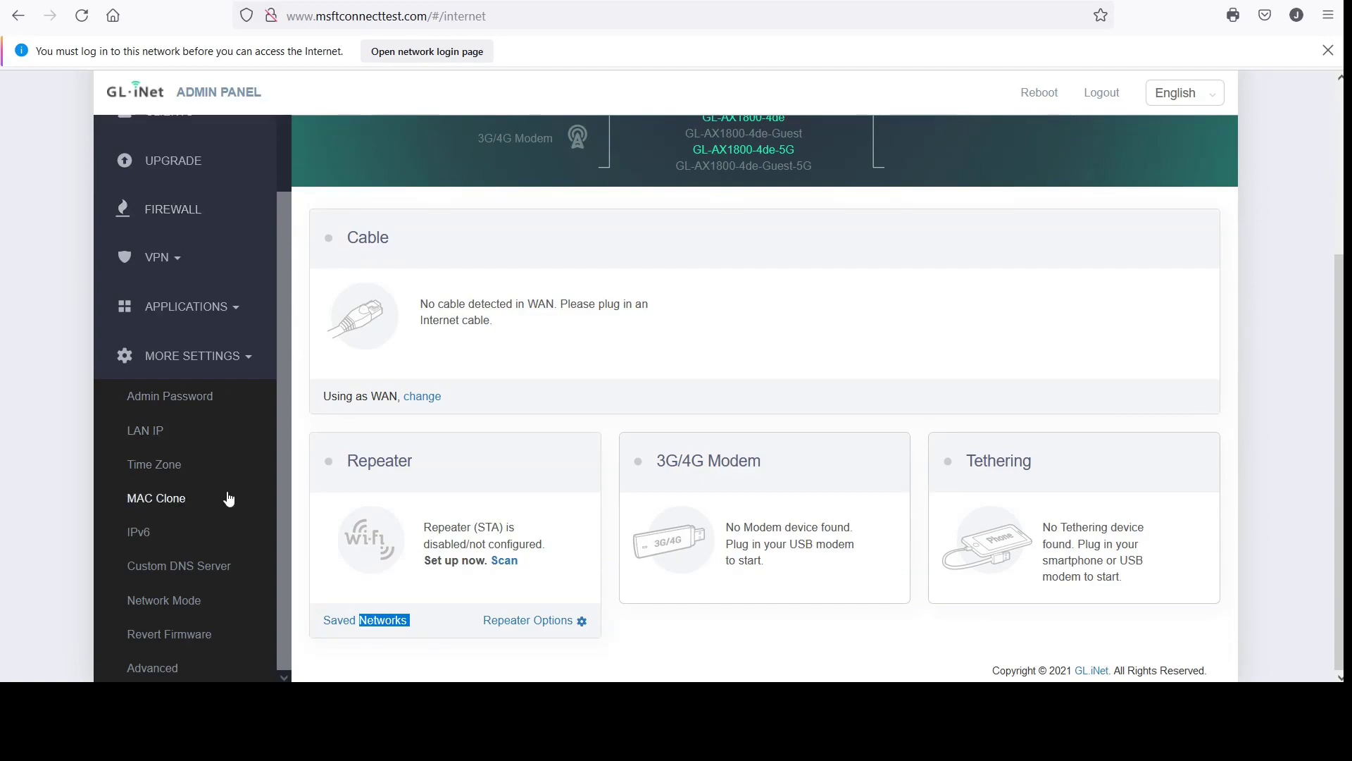
{"action": "scroll", "coordinate": [228, 498], "scroll_direction": "up", "scroll_amount": 3}
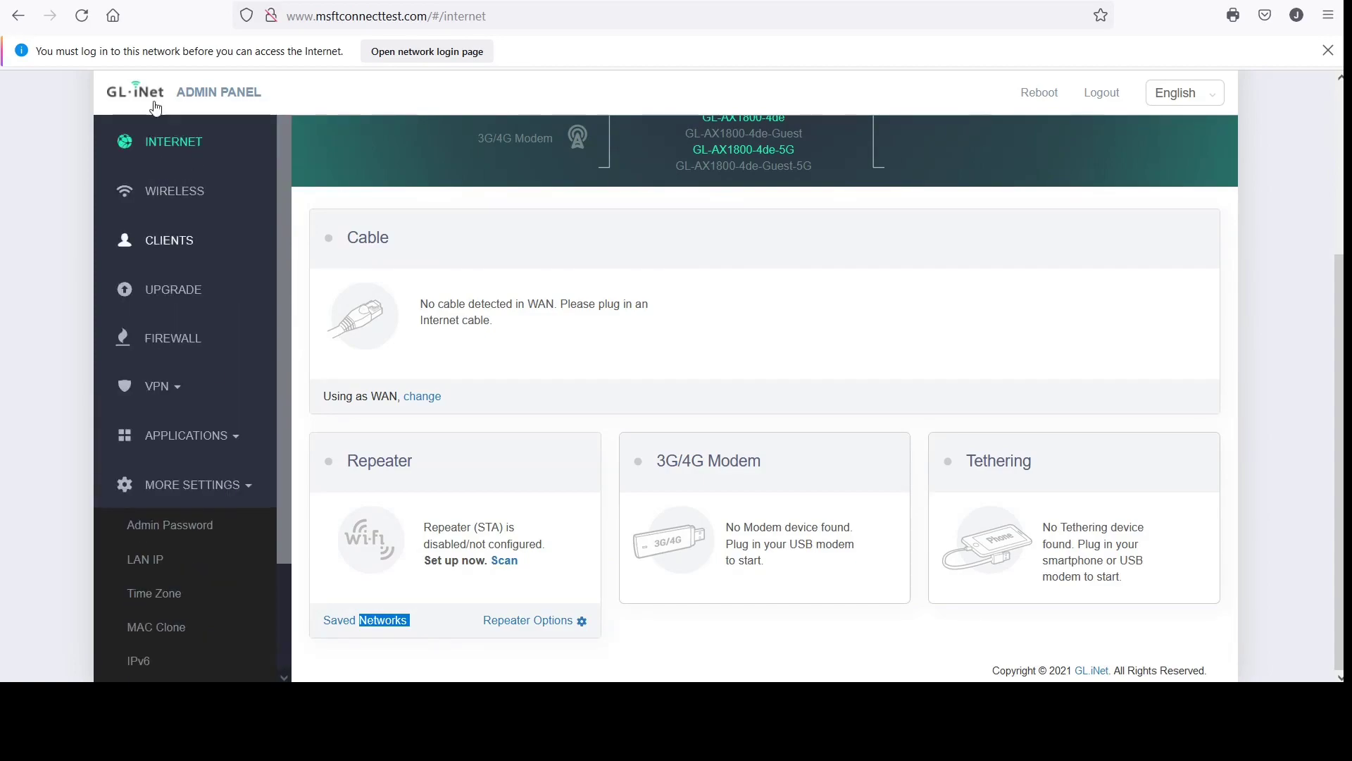
Highlight the Wireless section name in the sidebar, then clear the text selection
{"action": "left_click", "coordinate": [174, 195]}
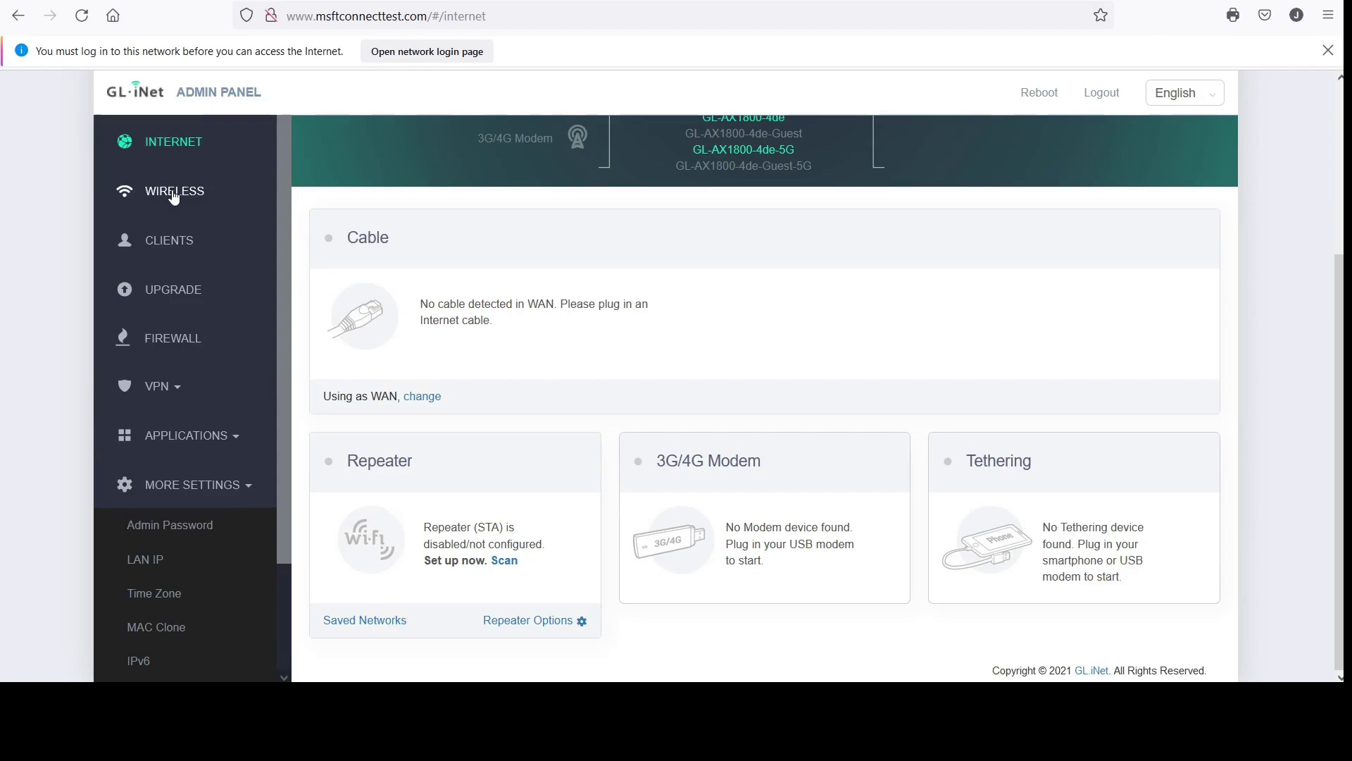
{"action": "double_click", "coordinate": [174, 196]}
{"action": "double_click", "coordinate": [174, 195]}
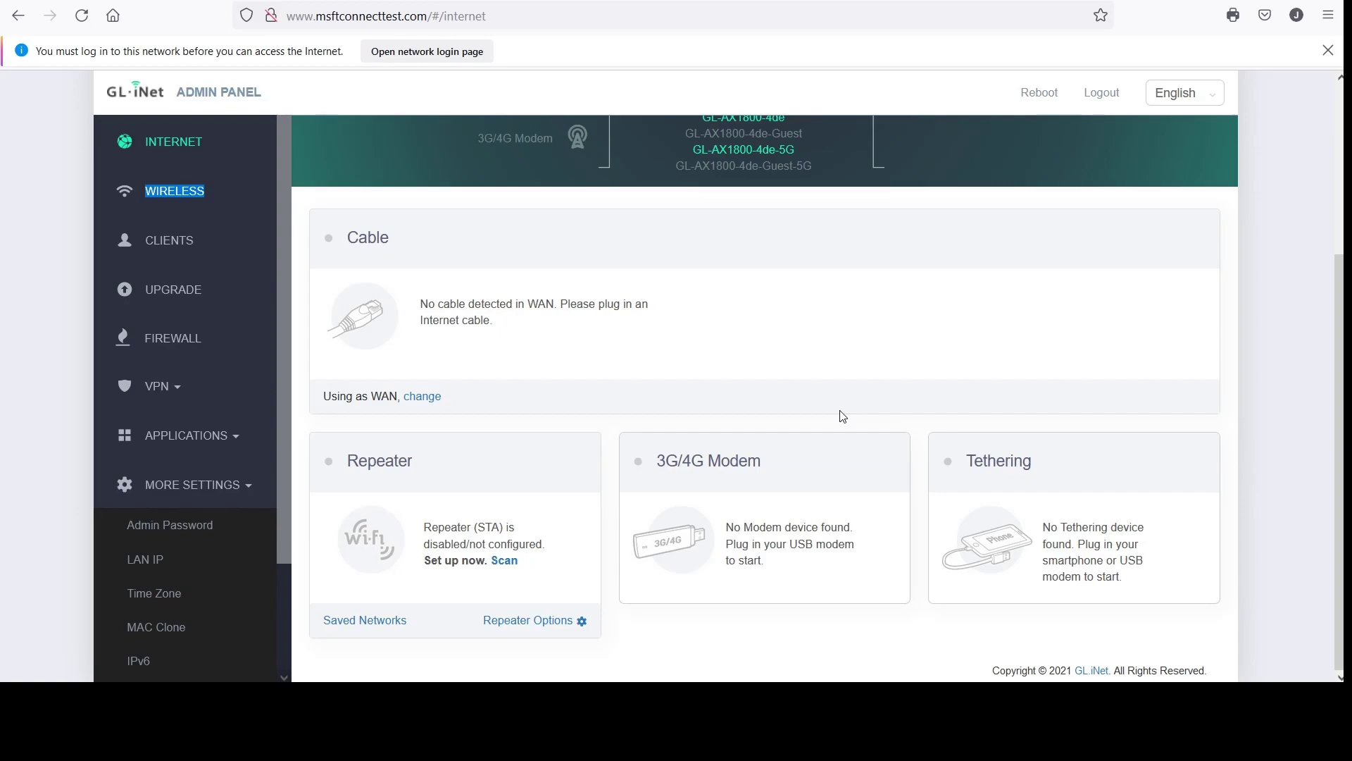
{"action": "left_click", "coordinate": [167, 188]}
{"action": "double_click", "coordinate": [168, 189]}
{"action": "scroll", "coordinate": [887, 355], "scroll_direction": "up", "scroll_amount": 3}
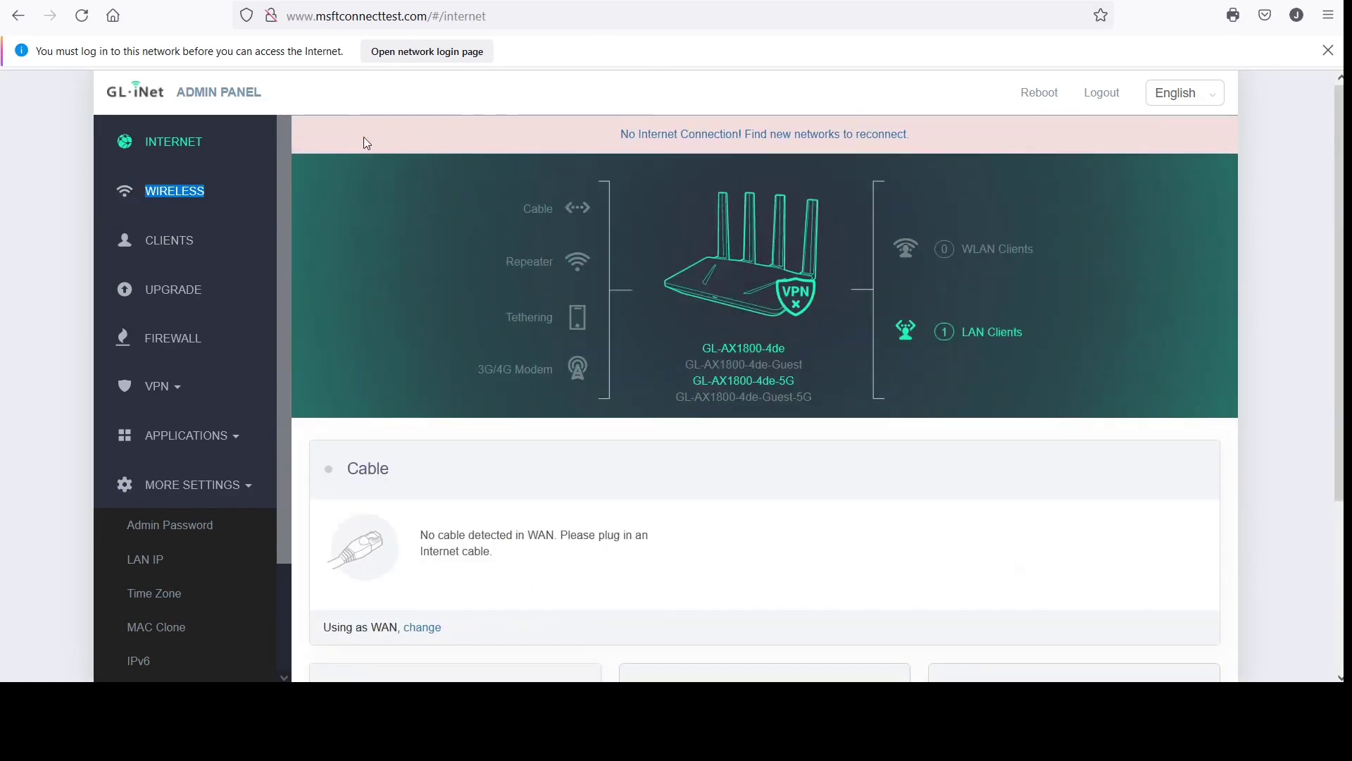
{"action": "left_click_drag", "start_coordinate": [164, 155], "coordinate": [138, 128]}
{"action": "left_click", "coordinate": [190, 157]}
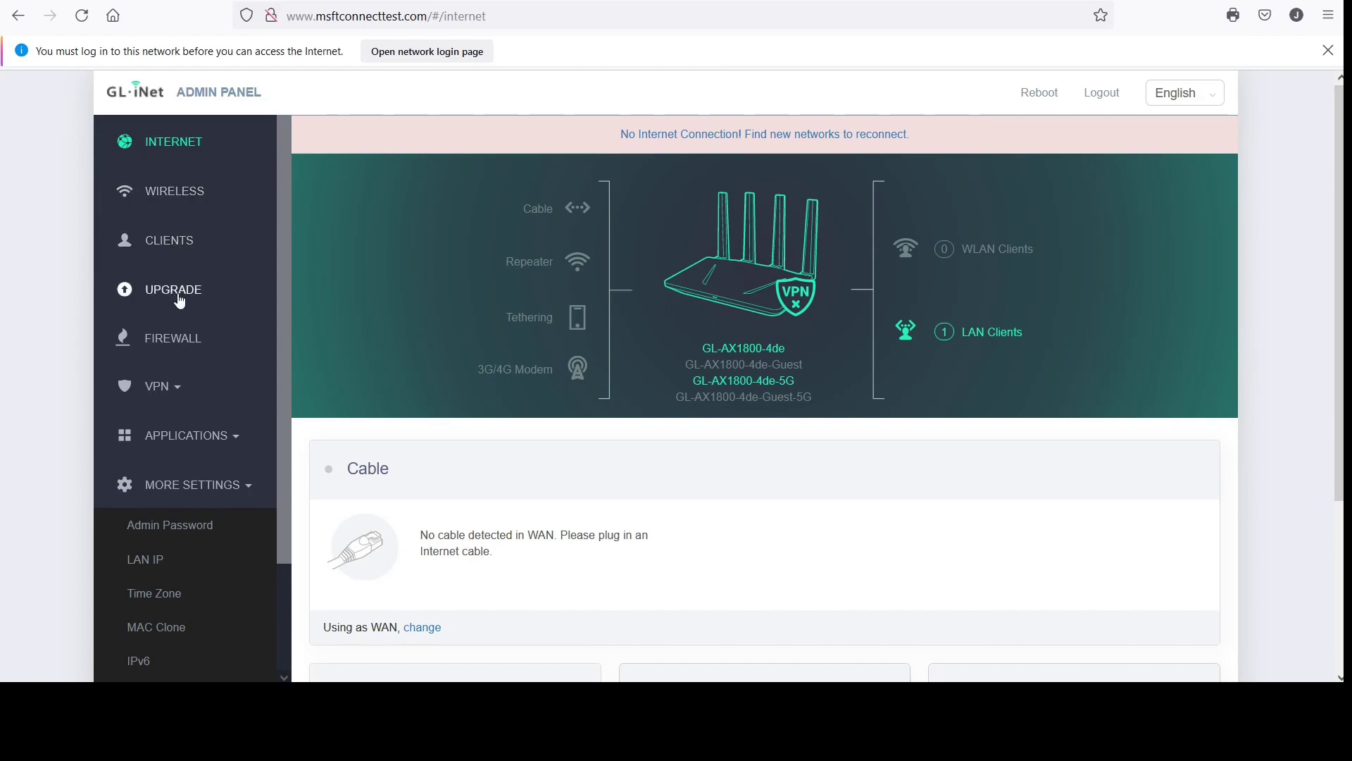
Expand and collapse the VPN section, then expand the Applications section
{"action": "left_click", "coordinate": [170, 392]}
{"action": "left_click", "coordinate": [169, 387]}
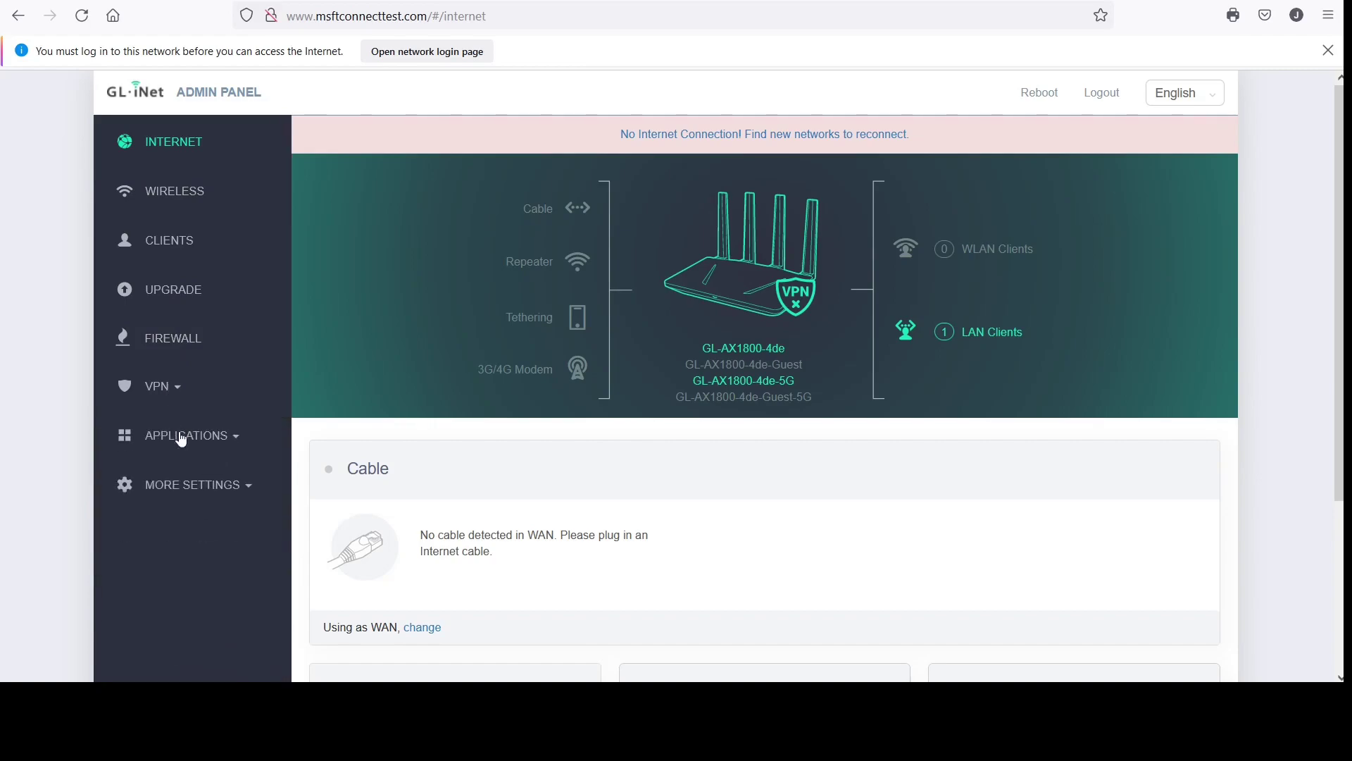
{"action": "left_click", "coordinate": [181, 436]}
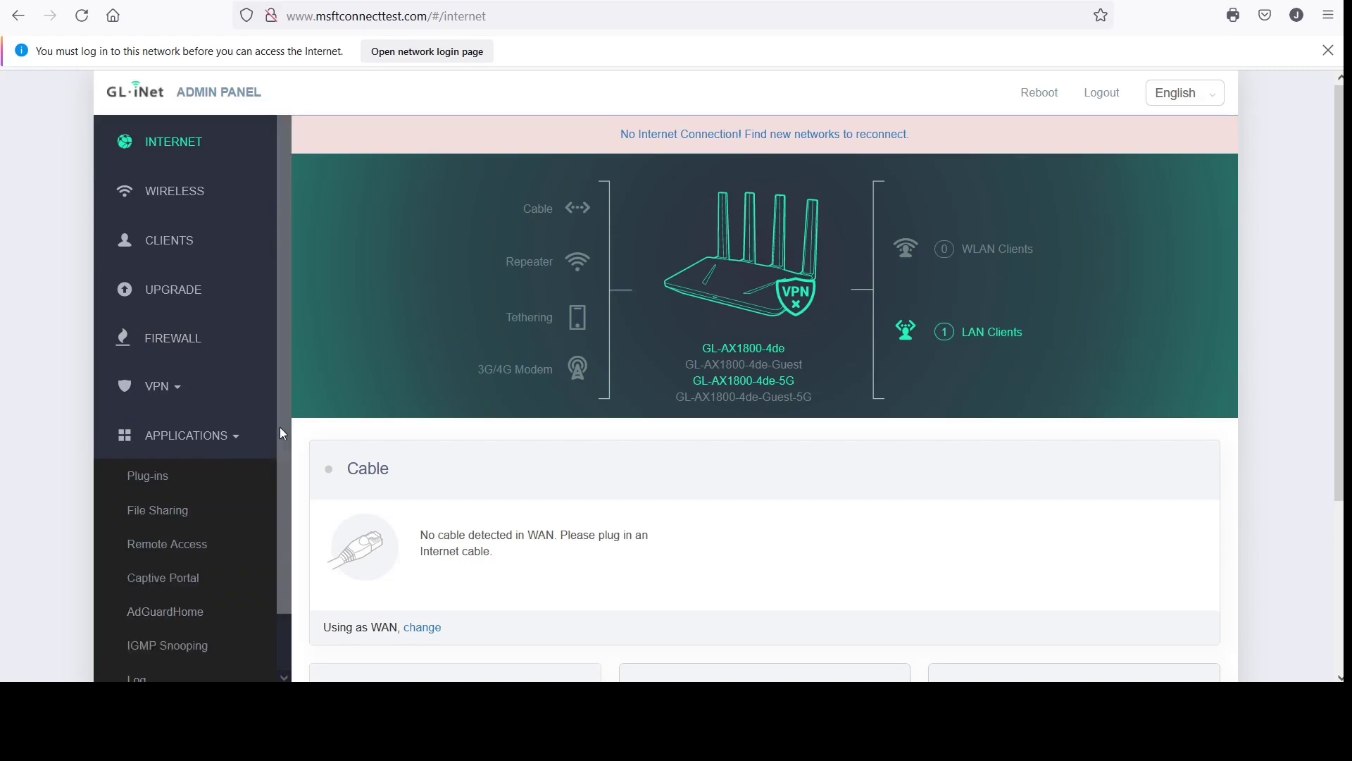
Highlight the Wireless, Clients, Upgrade and Firewall names, toggle VPN, and expand Applications
{"action": "left_click_drag", "start_coordinate": [279, 428], "coordinate": [274, 527]}
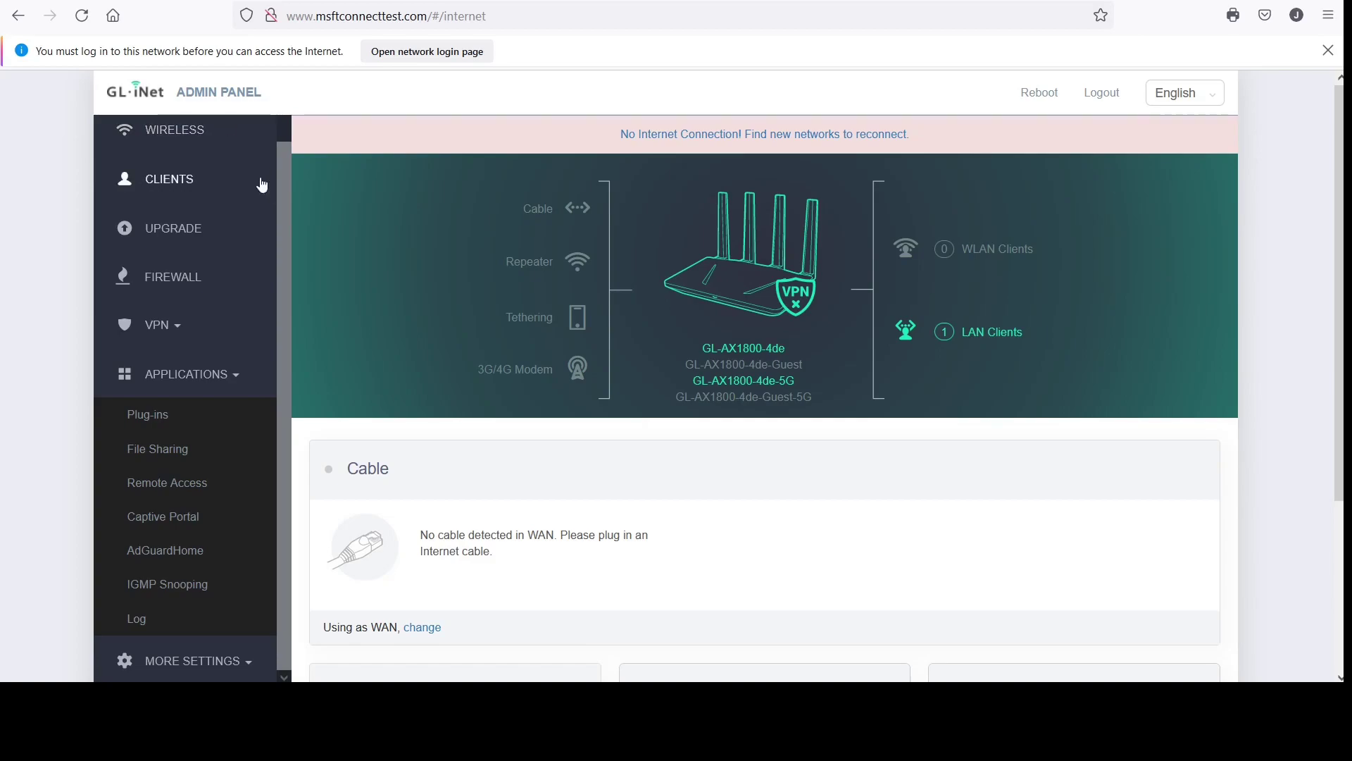
{"action": "double_click", "coordinate": [192, 138]}
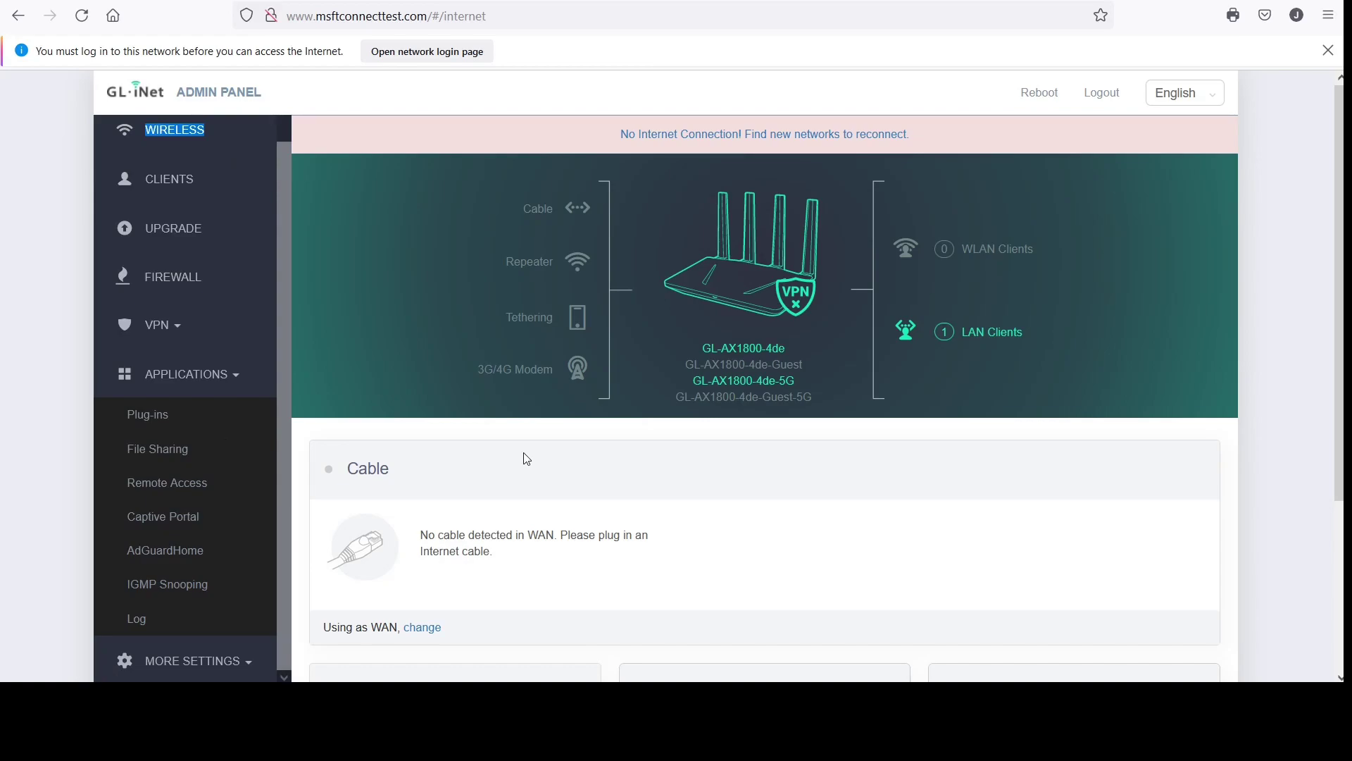
{"action": "double_click", "coordinate": [184, 190]}
{"action": "double_click", "coordinate": [175, 231]}
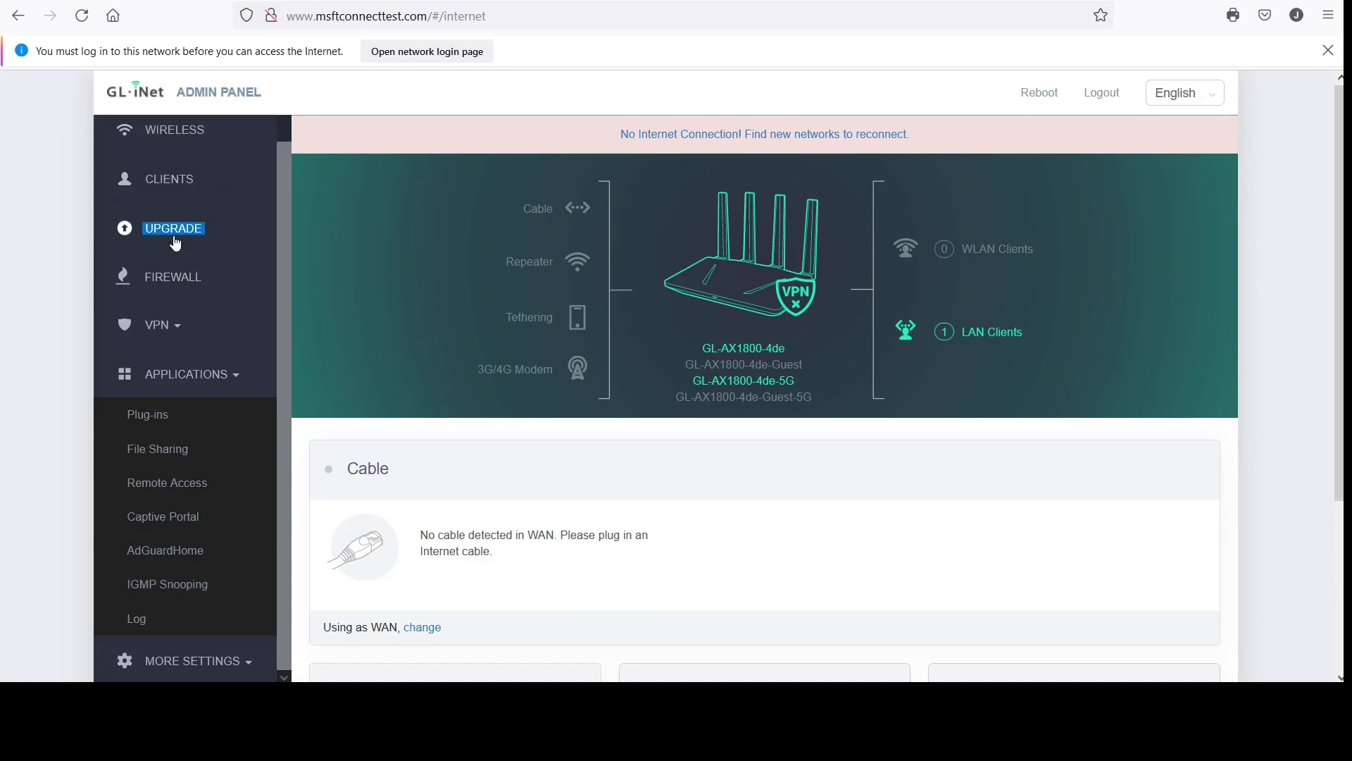
{"action": "double_click", "coordinate": [175, 282]}
{"action": "left_click", "coordinate": [169, 328]}
{"action": "left_click", "coordinate": [170, 330]}
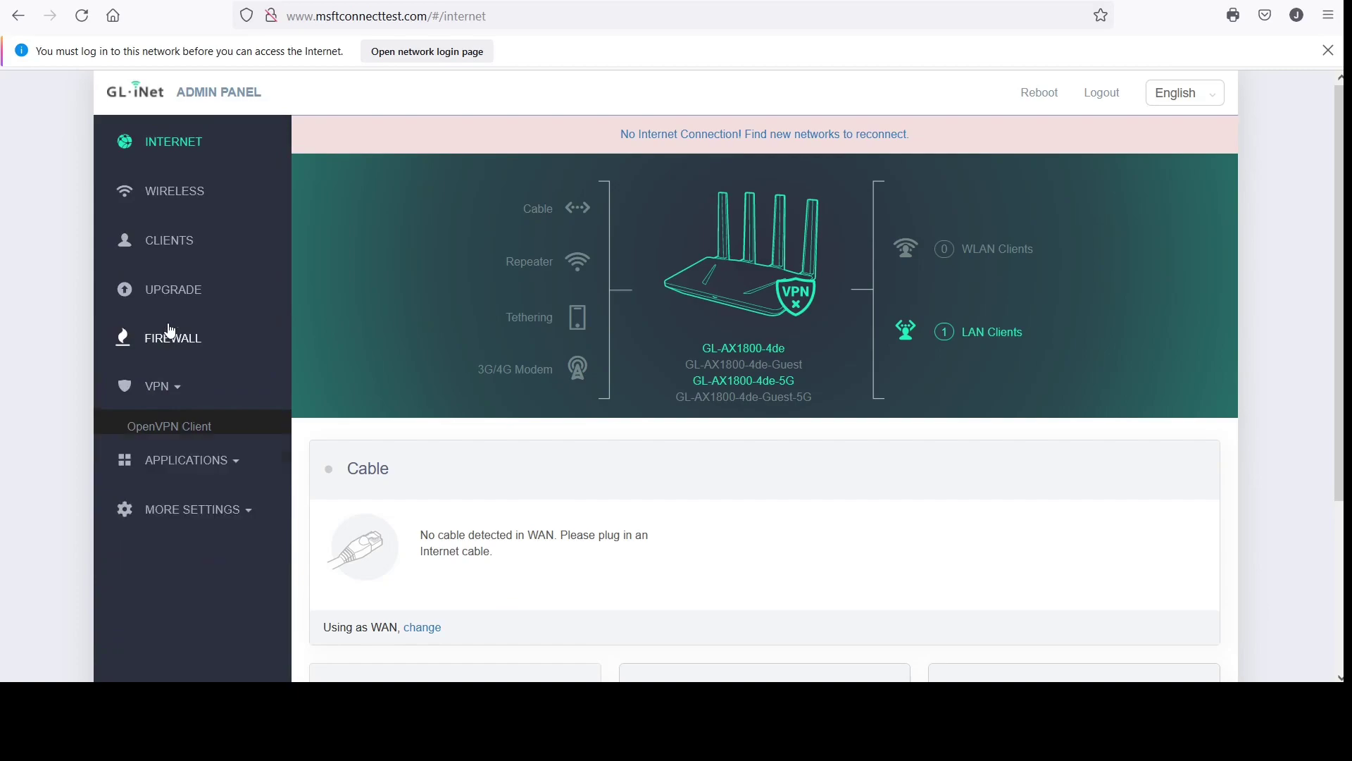
{"action": "left_click", "coordinate": [201, 444]}
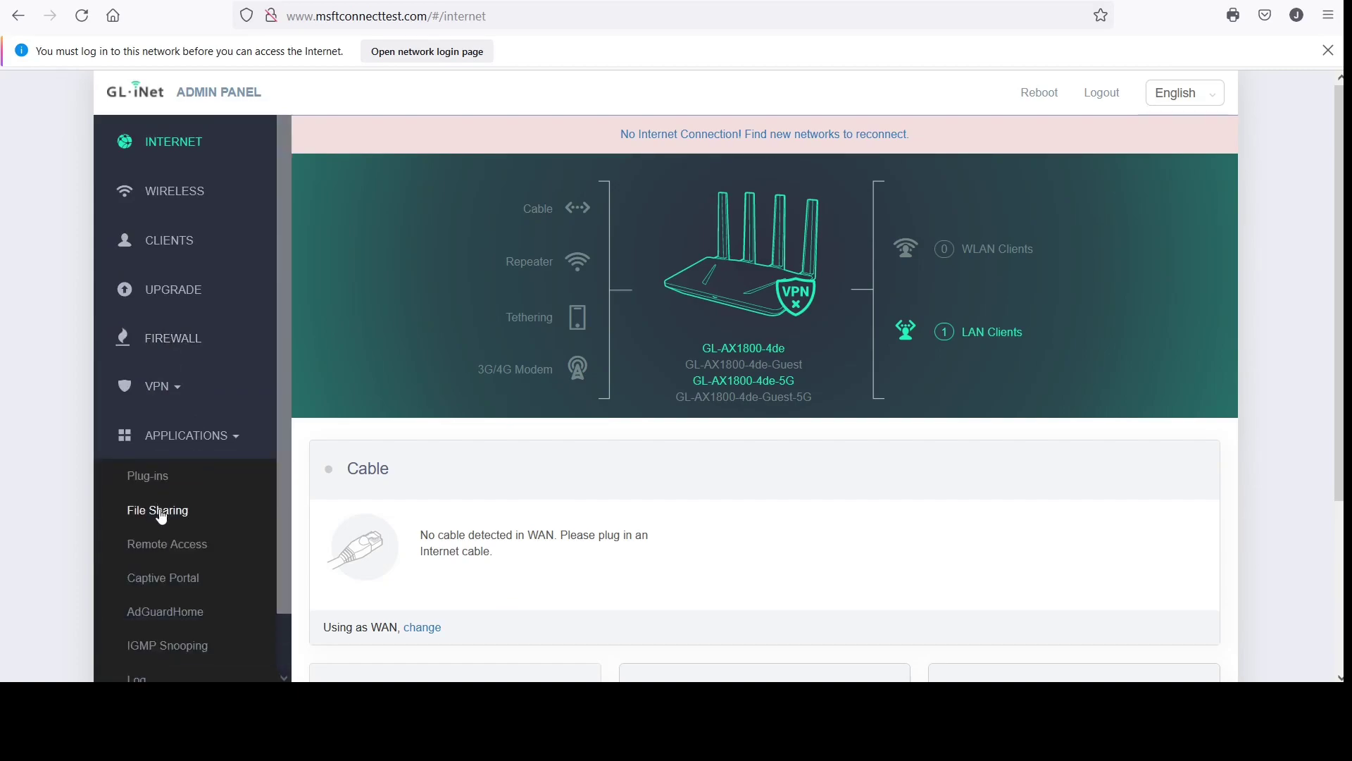
Highlight Captive Portal, AdGuardHome and IGMP Snooping, then expand More Settings
{"action": "triple_click", "coordinate": [170, 584]}
{"action": "left_click_drag", "start_coordinate": [284, 477], "coordinate": [296, 595]}
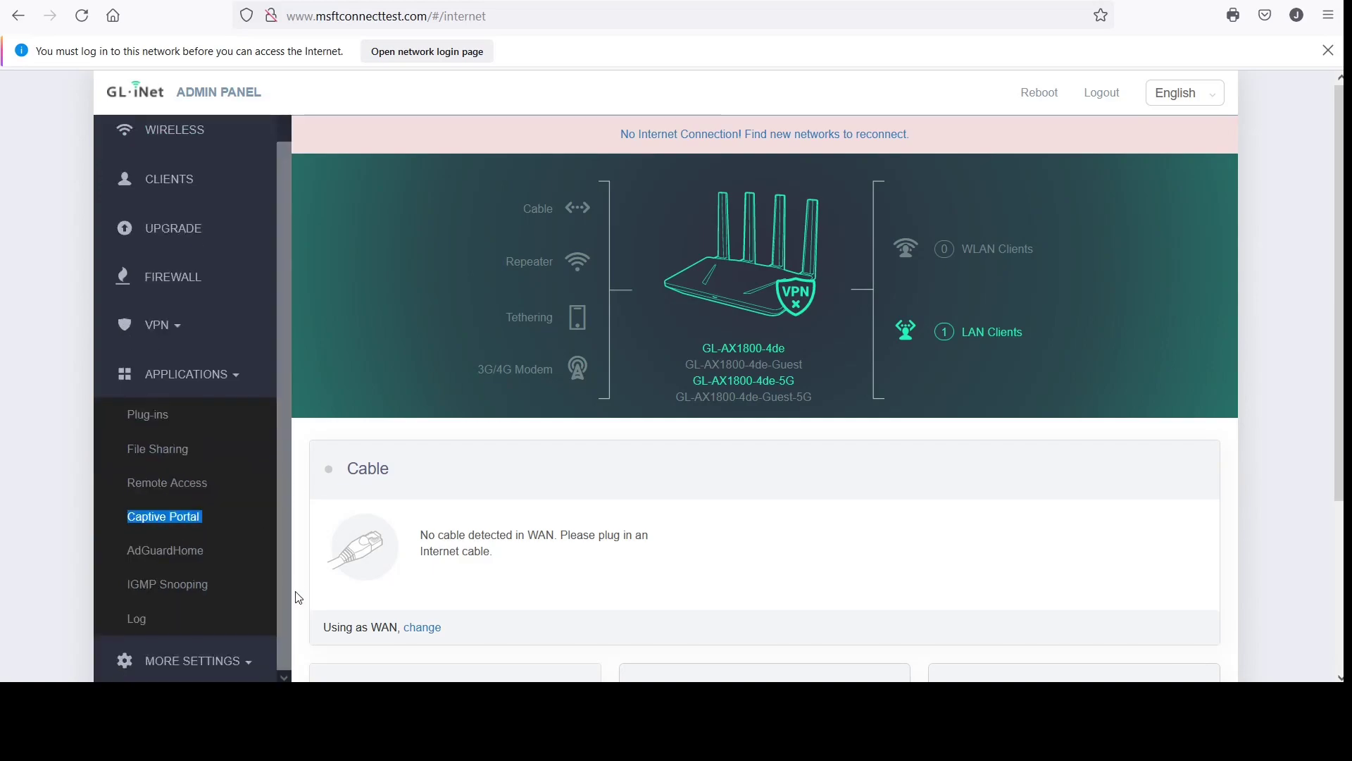
{"action": "triple_click", "coordinate": [189, 557]}
{"action": "triple_click", "coordinate": [181, 591]}
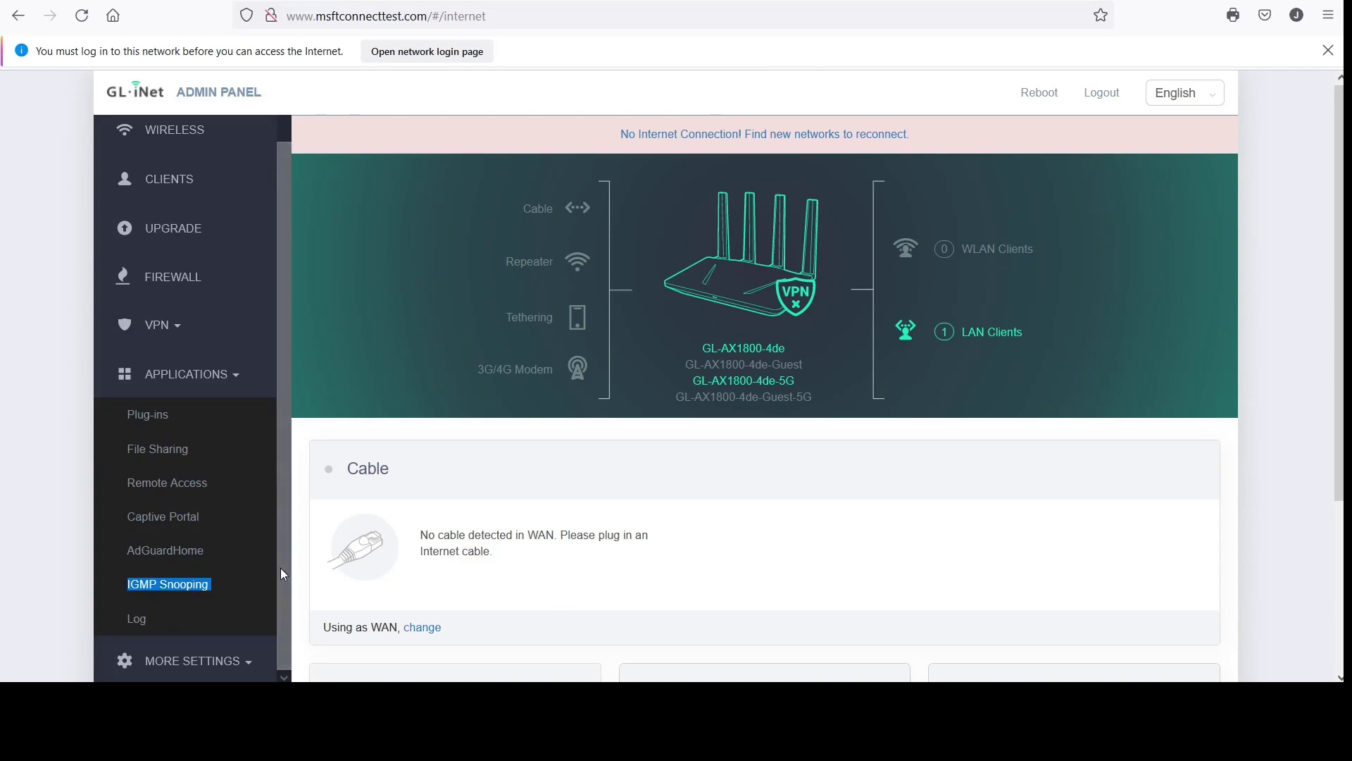
{"action": "double_click", "coordinate": [212, 660]}
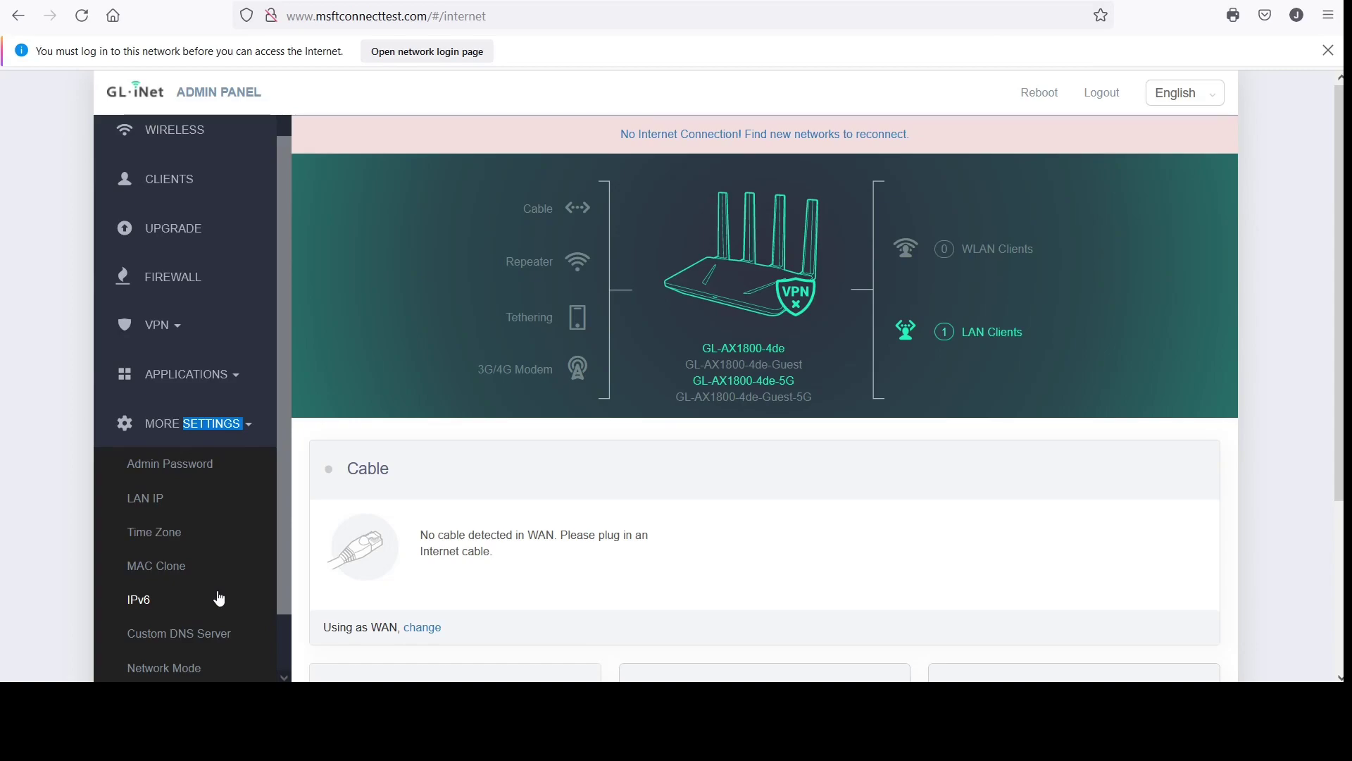
{"action": "left_click", "coordinate": [175, 475]}
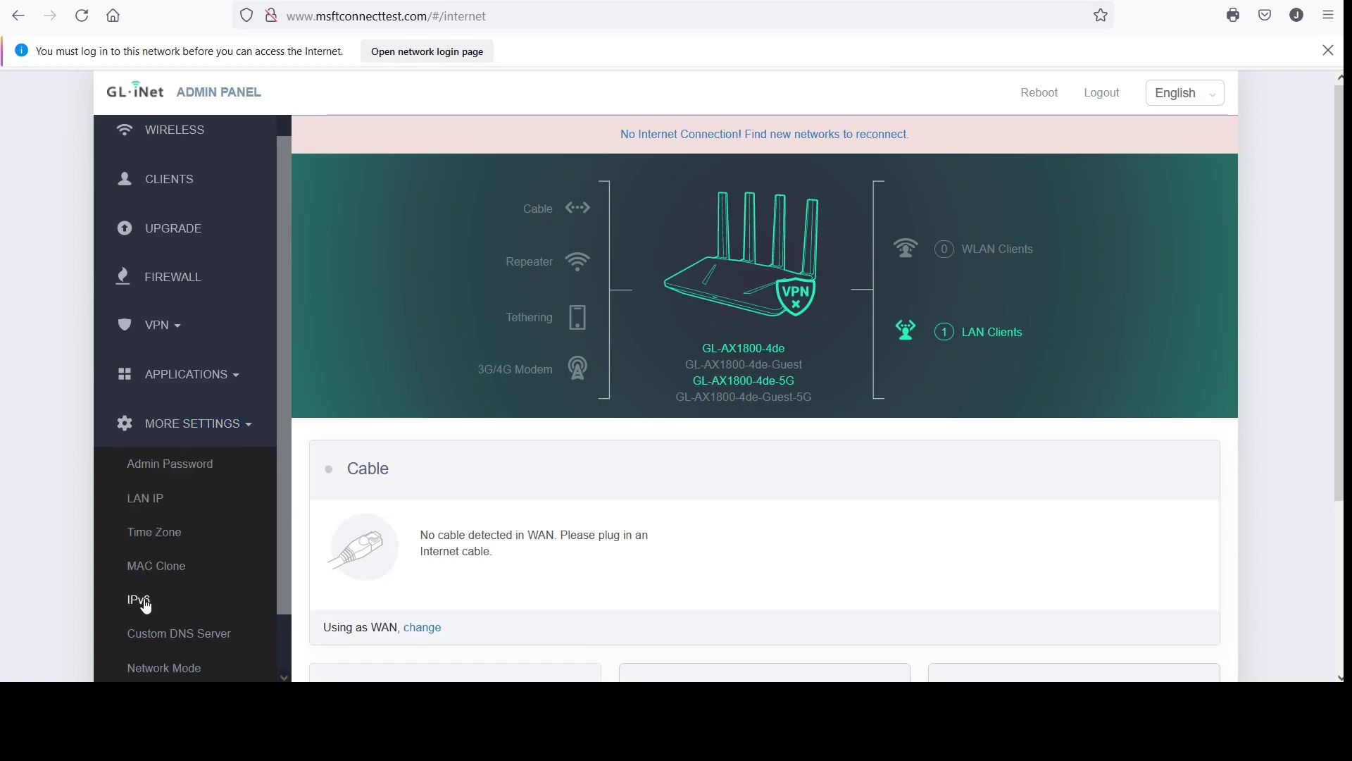
{"action": "scroll", "coordinate": [146, 605], "scroll_direction": "down", "scroll_amount": 1}
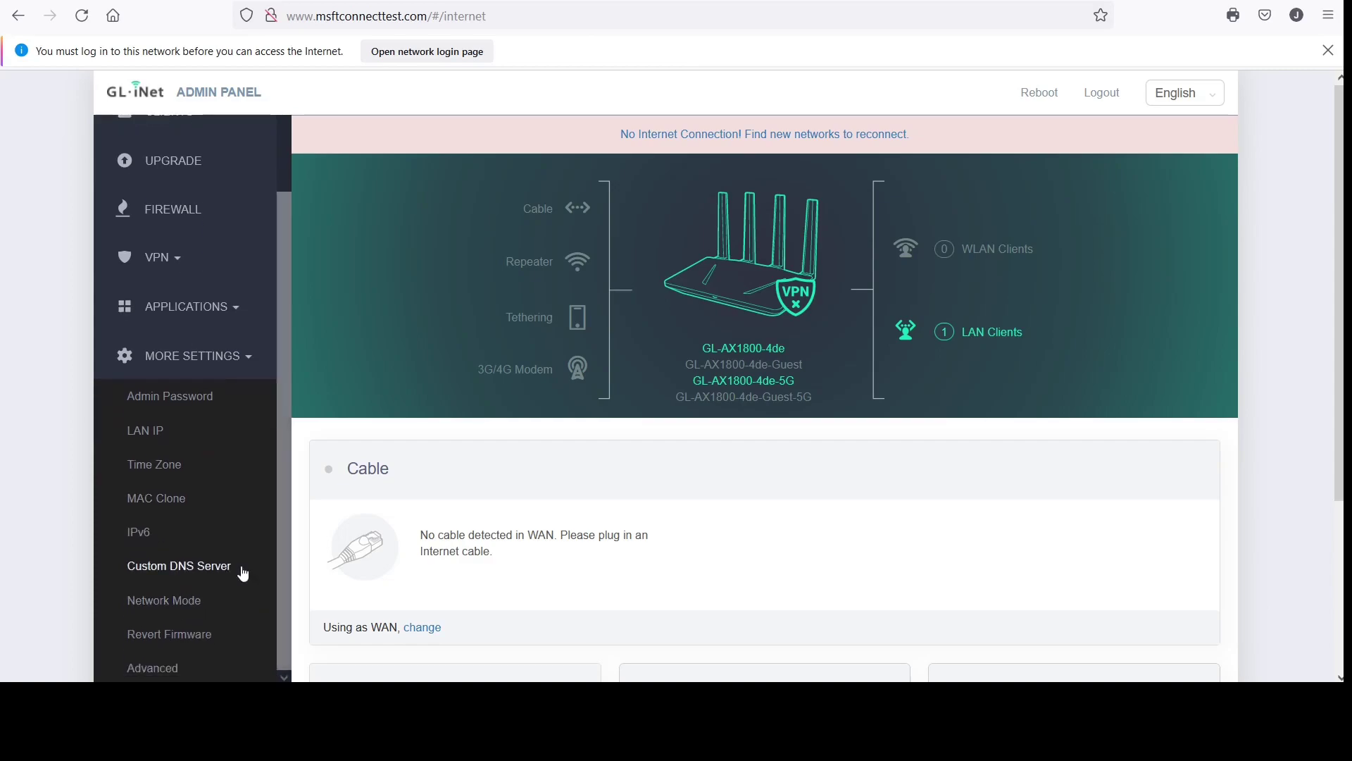
{"action": "double_click", "coordinate": [222, 569]}
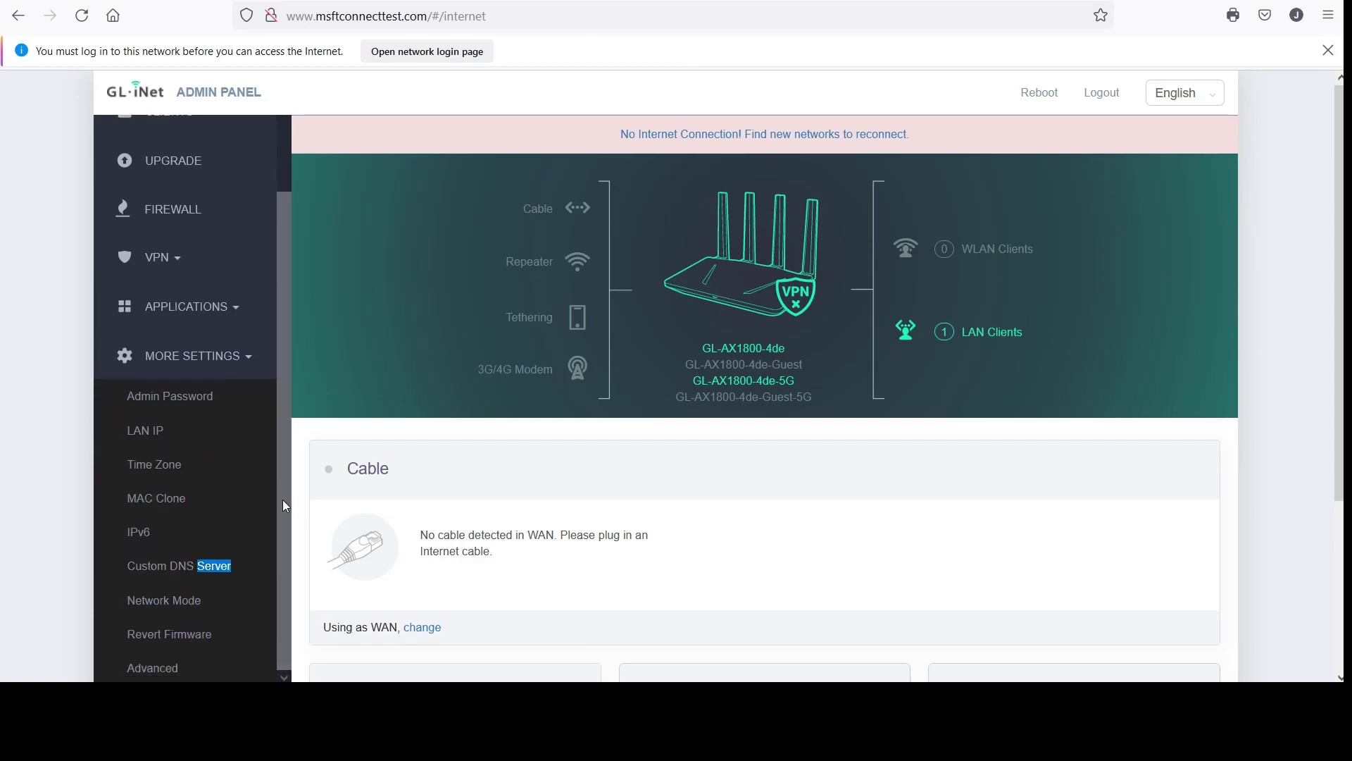
{"action": "double_click", "coordinate": [191, 602]}
{"action": "double_click", "coordinate": [191, 636]}
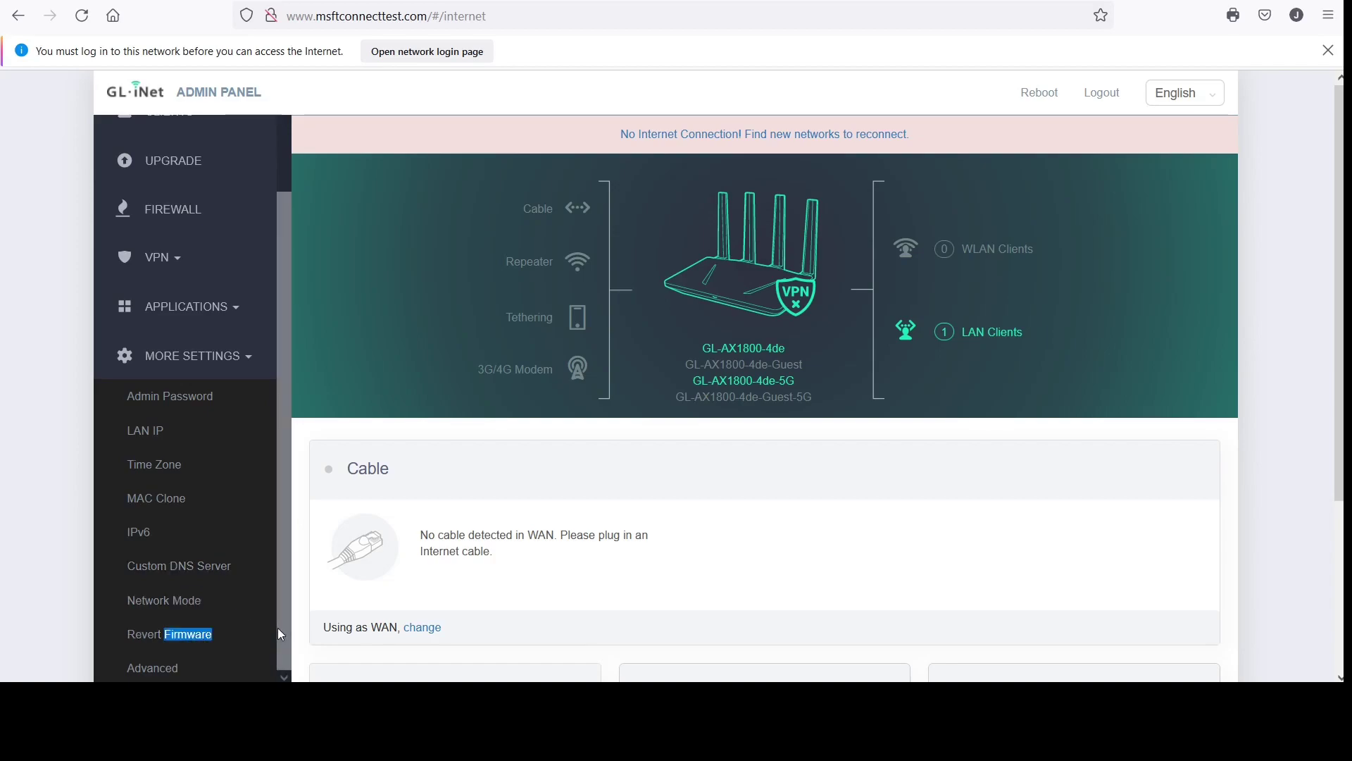
{"action": "double_click", "coordinate": [168, 670]}
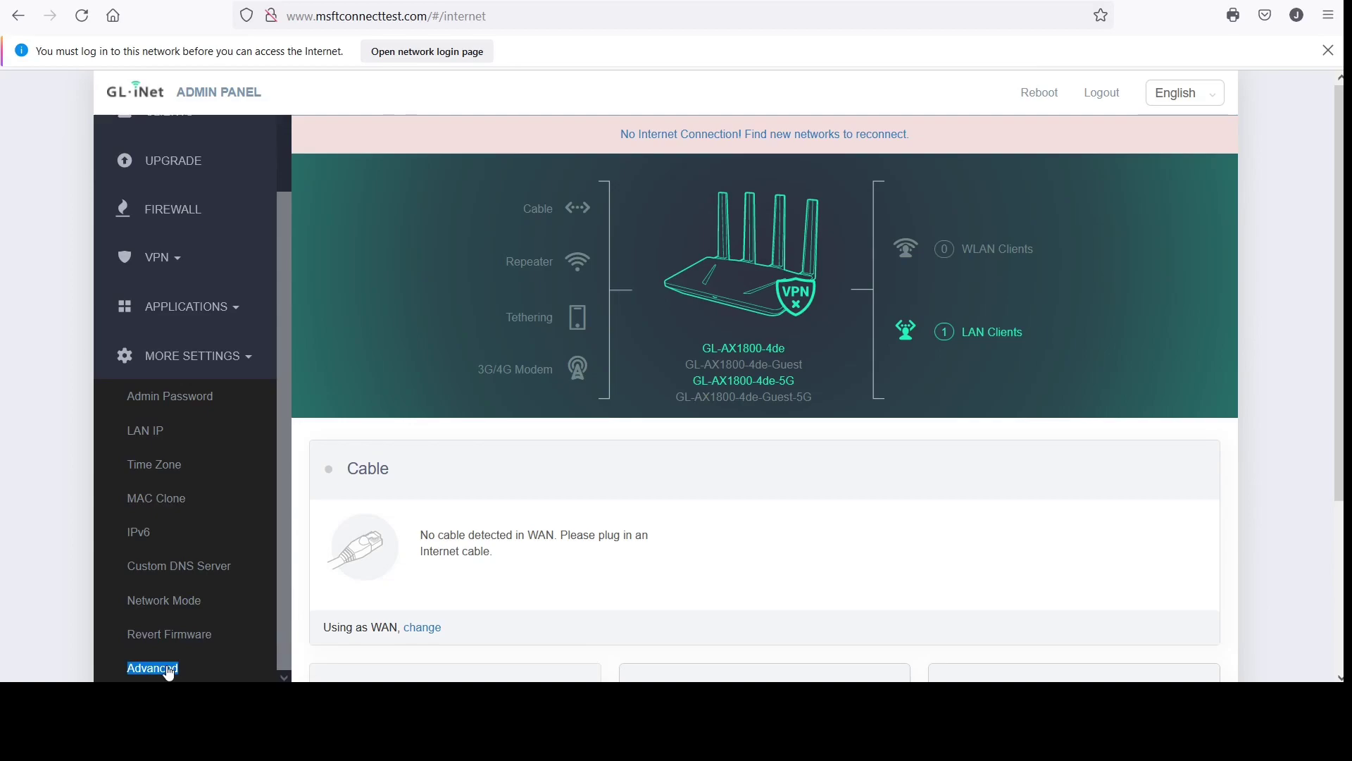
{"action": "left_click_drag", "start_coordinate": [283, 488], "coordinate": [298, 284]}
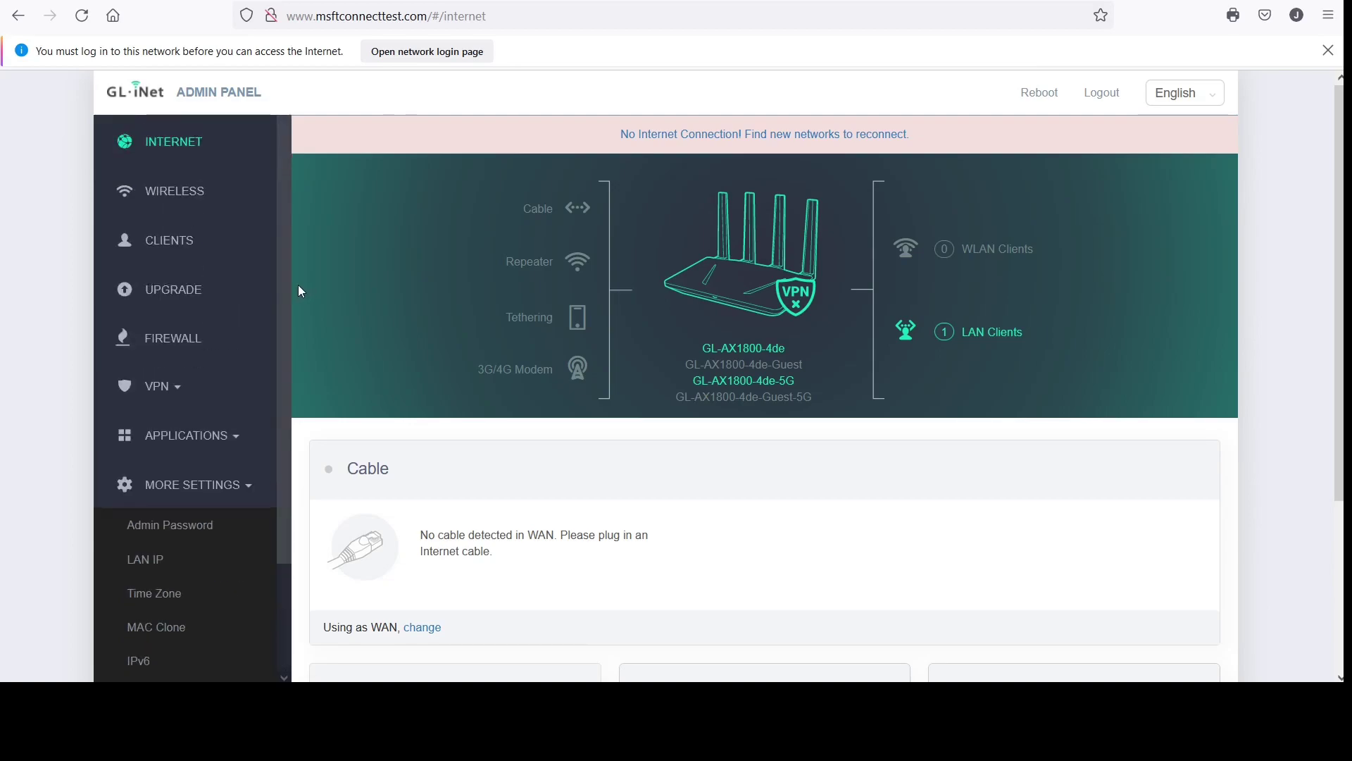
{"action": "double_click", "coordinate": [165, 192]}
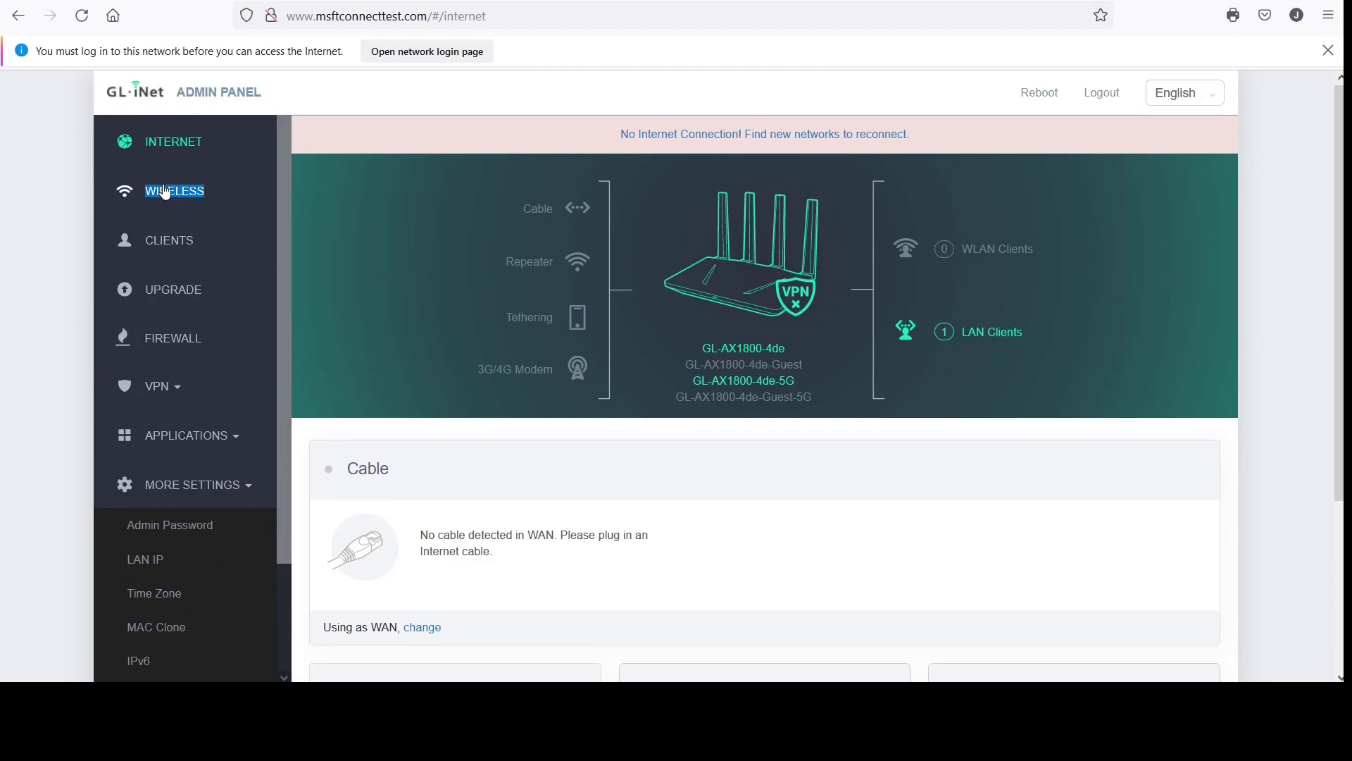
{"action": "double_click", "coordinate": [169, 243]}
{"action": "double_click", "coordinate": [171, 294]}
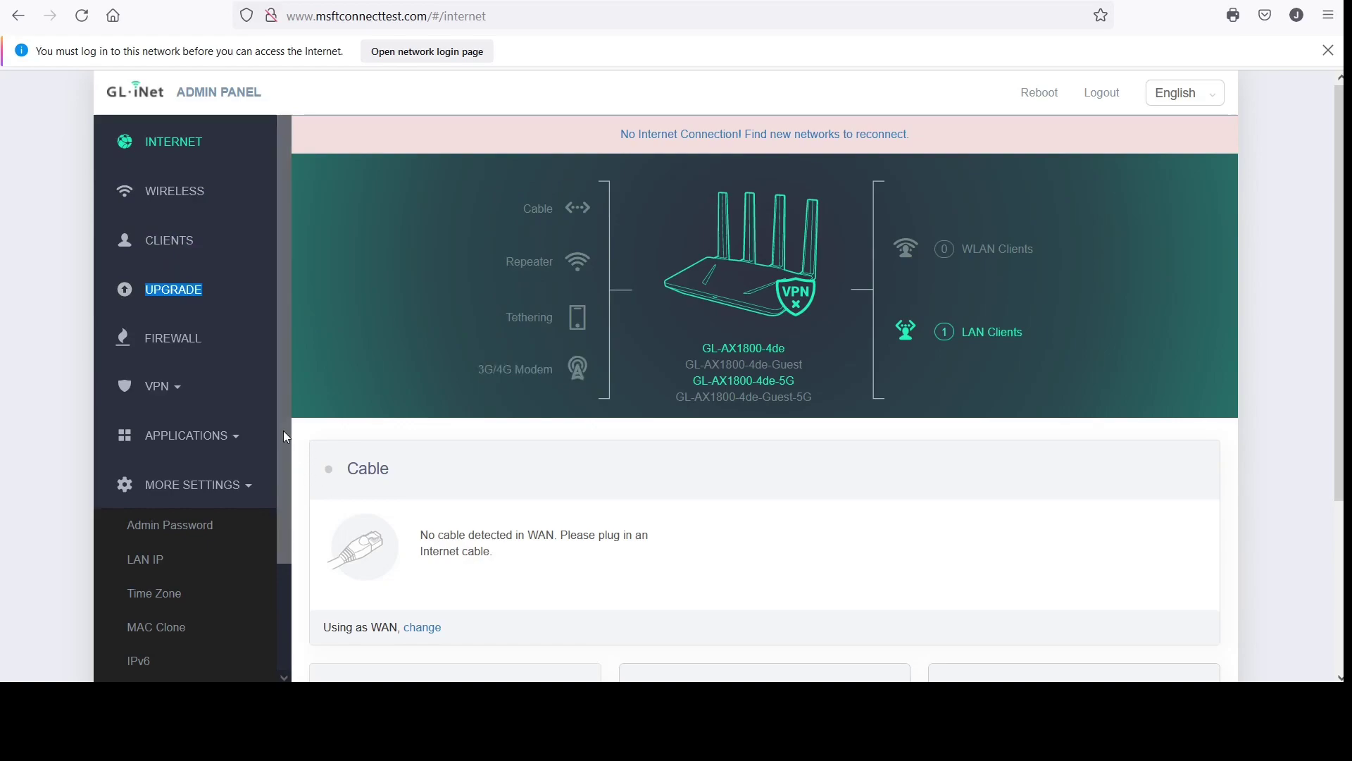
{"action": "left_click_drag", "start_coordinate": [287, 437], "coordinate": [288, 587]}
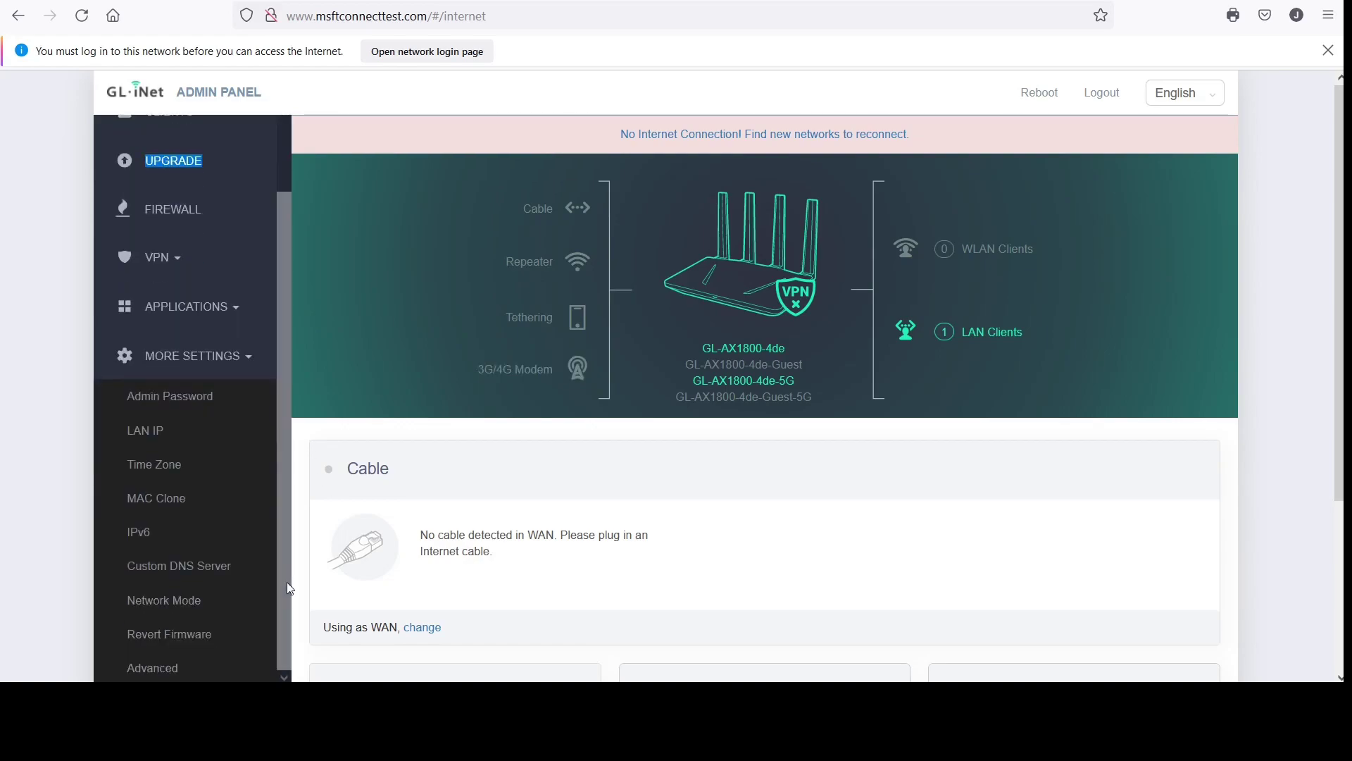
{"action": "left_click_drag", "start_coordinate": [128, 601], "coordinate": [172, 602]}
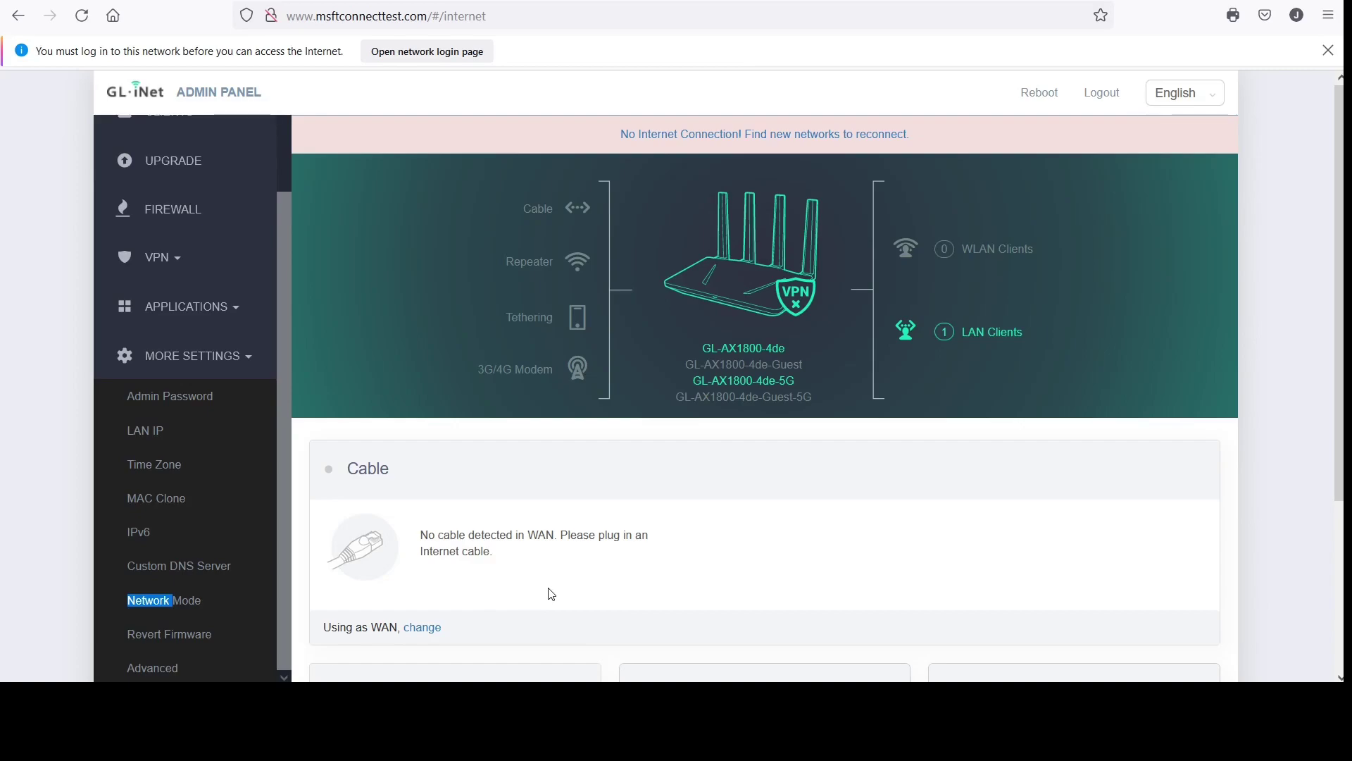
{"action": "scroll", "coordinate": [552, 594], "scroll_direction": "down", "scroll_amount": 3}
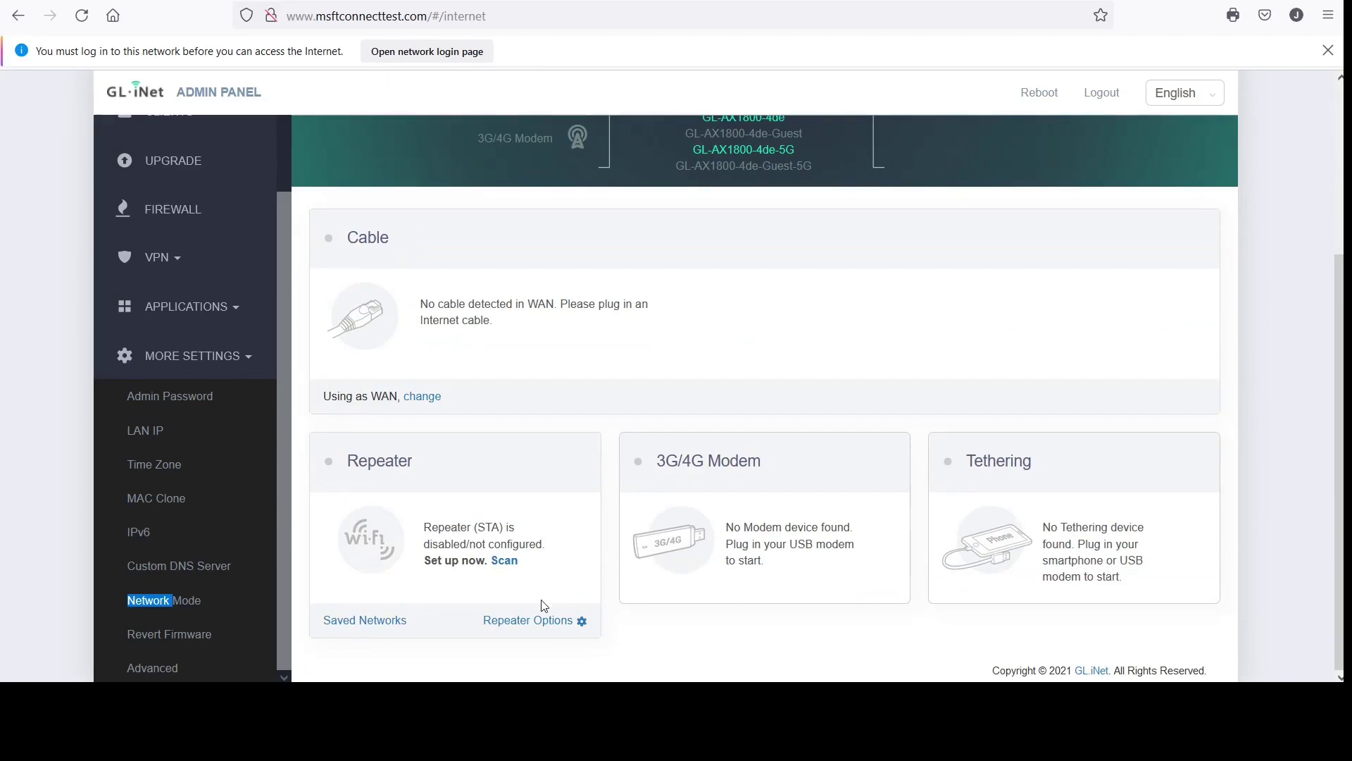
{"action": "left_click", "coordinate": [533, 623]}
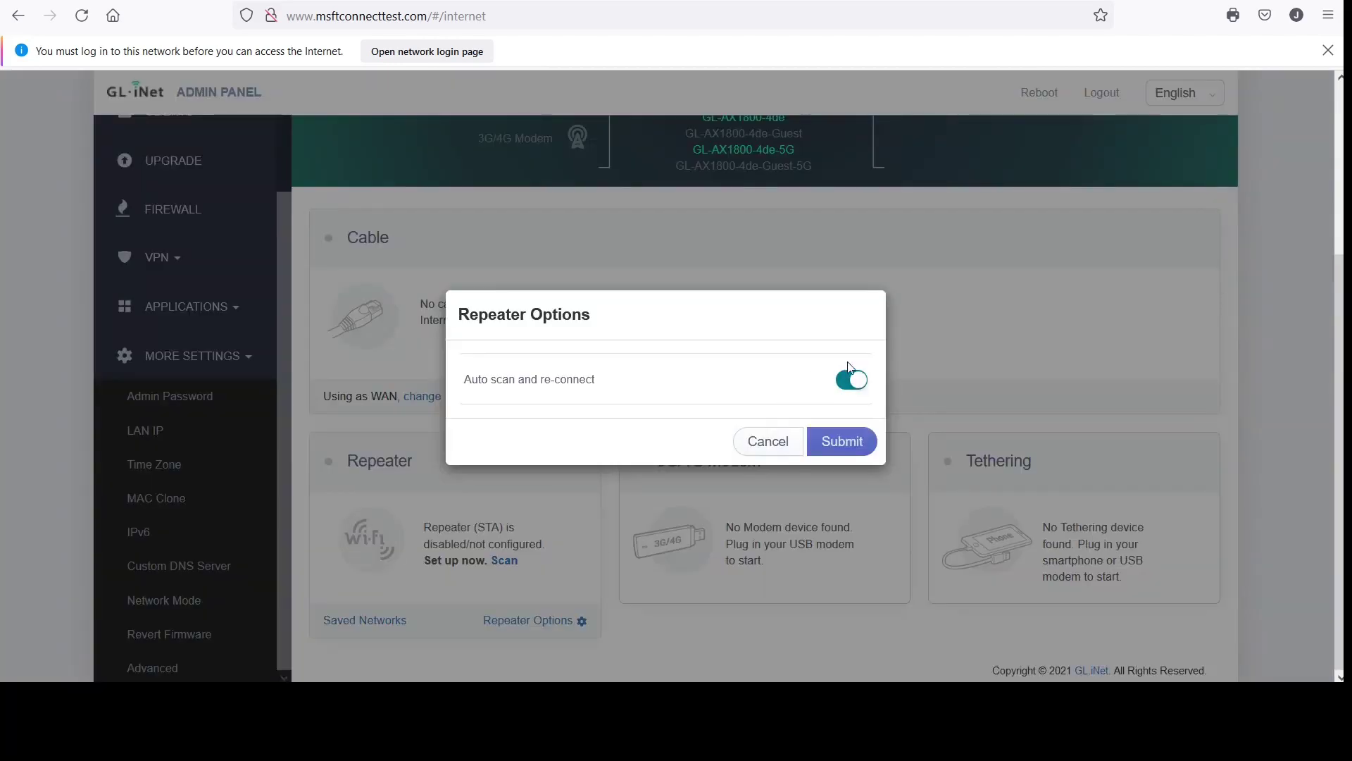
{"action": "left_click", "coordinate": [776, 443]}
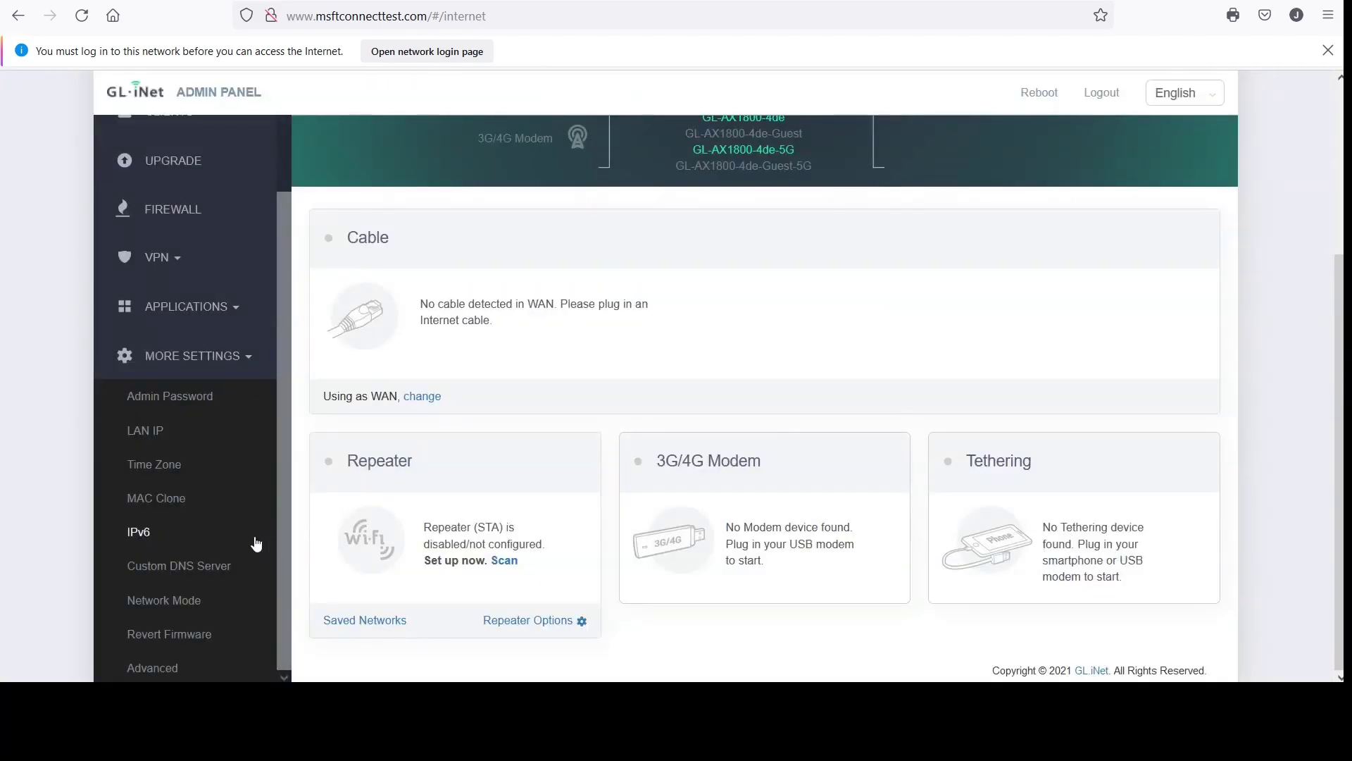
{"action": "triple_click", "coordinate": [166, 636]}
{"action": "double_click", "coordinate": [167, 636]}
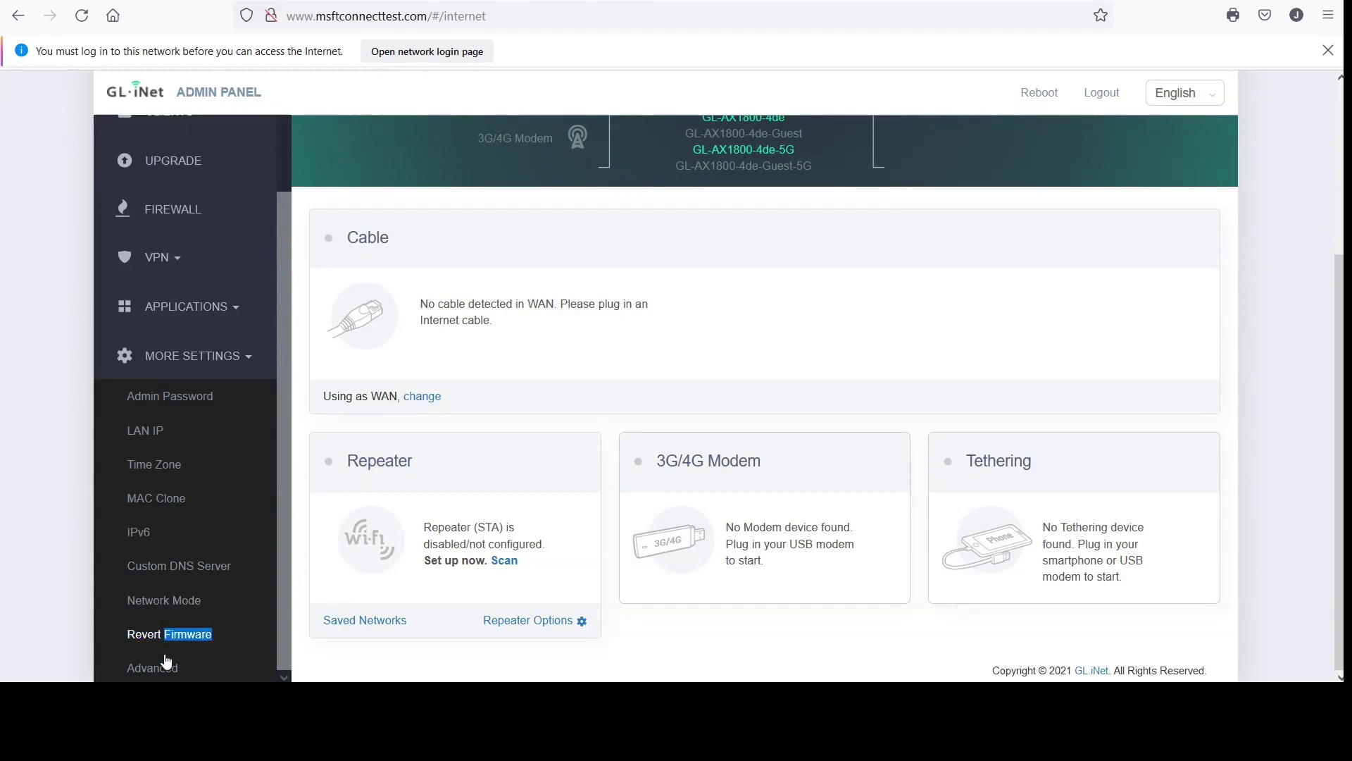
{"action": "double_click", "coordinate": [137, 669]}
{"action": "double_click", "coordinate": [184, 636]}
{"action": "left_click", "coordinate": [247, 635]}
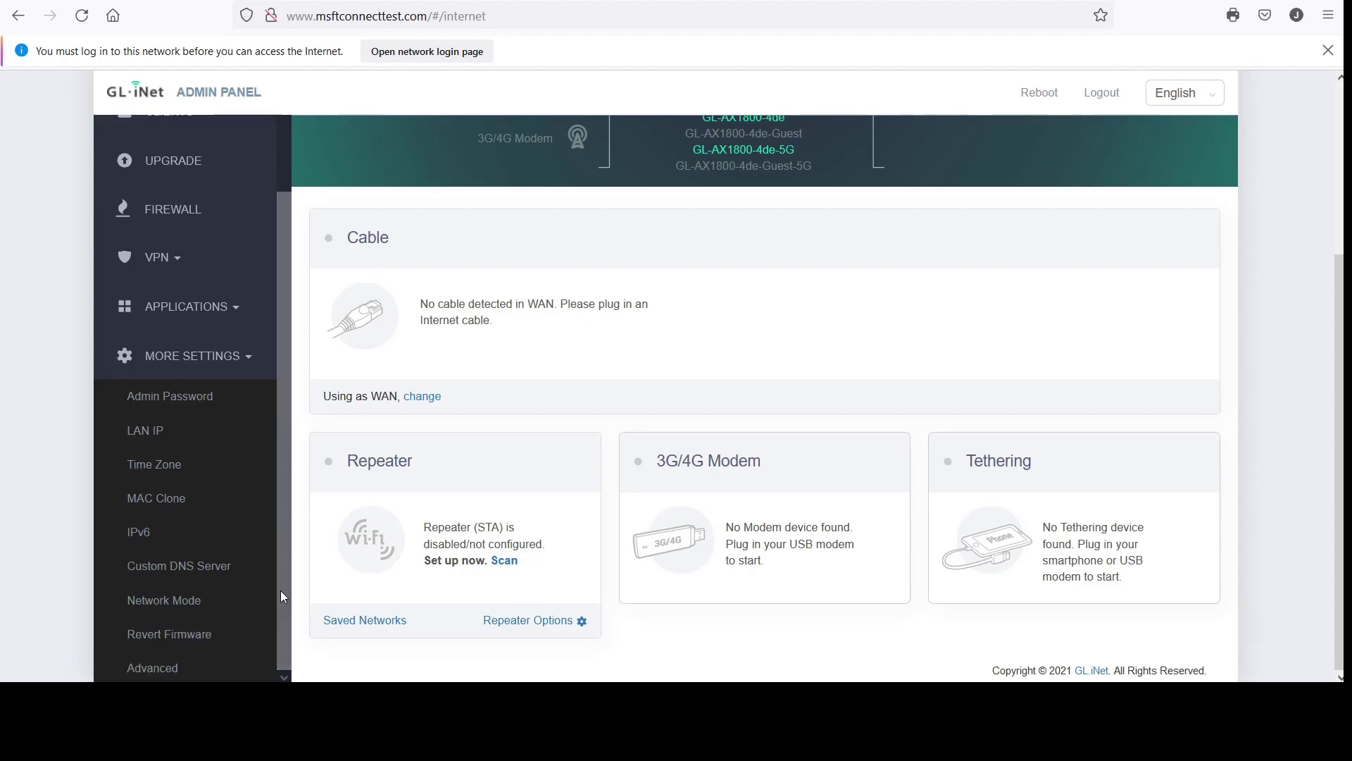
{"action": "triple_click", "coordinate": [177, 639]}
{"action": "double_click", "coordinate": [176, 640]}
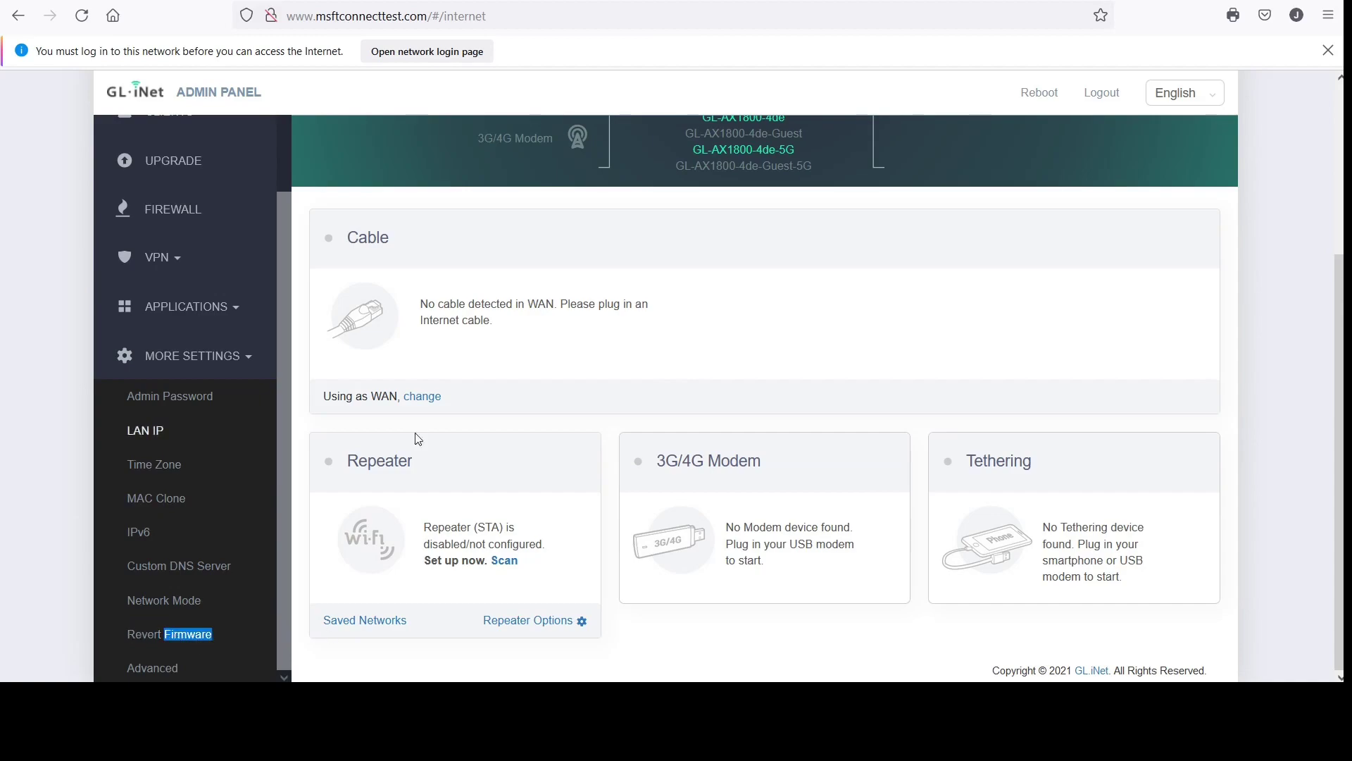
{"action": "scroll", "coordinate": [498, 425], "scroll_direction": "up", "scroll_amount": 3}
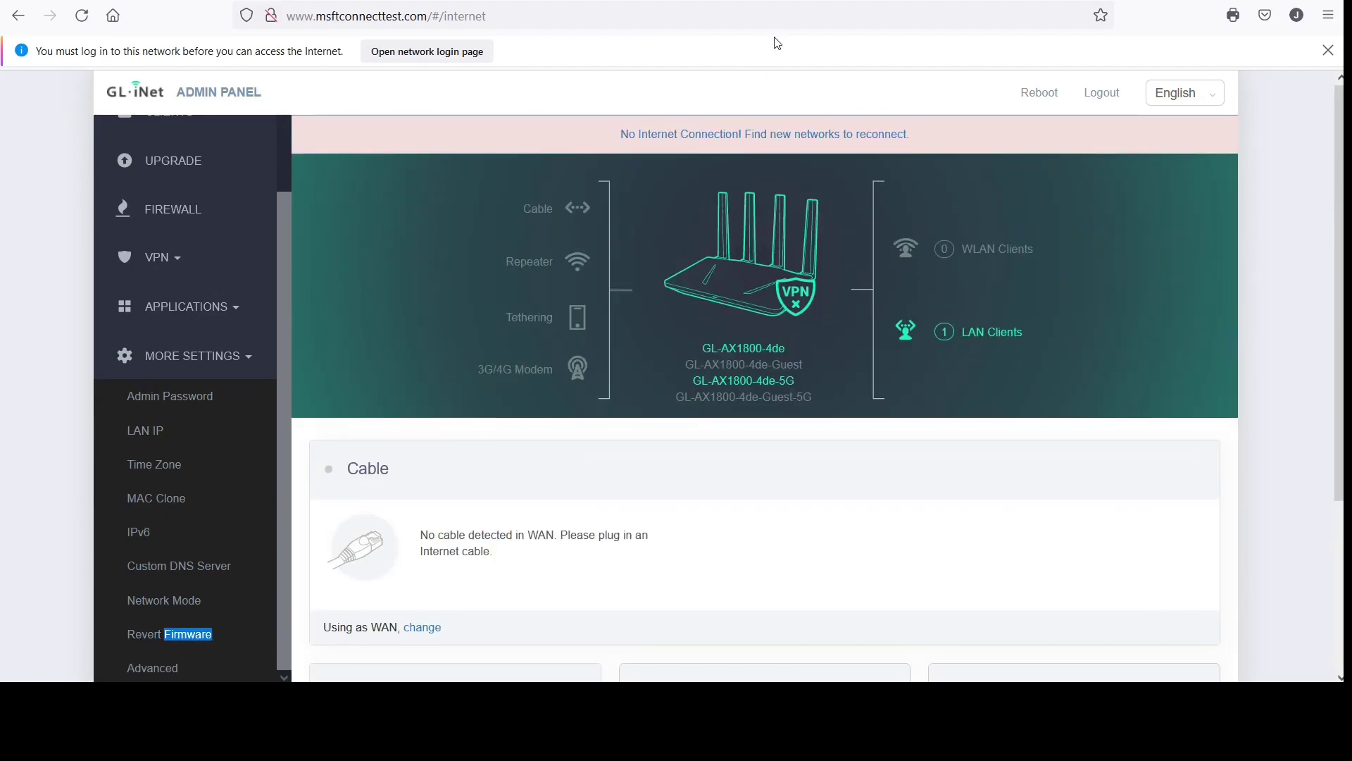
Reboot the router from the admin panel, confirming the reboot twice
{"action": "left_click", "coordinate": [1041, 99]}
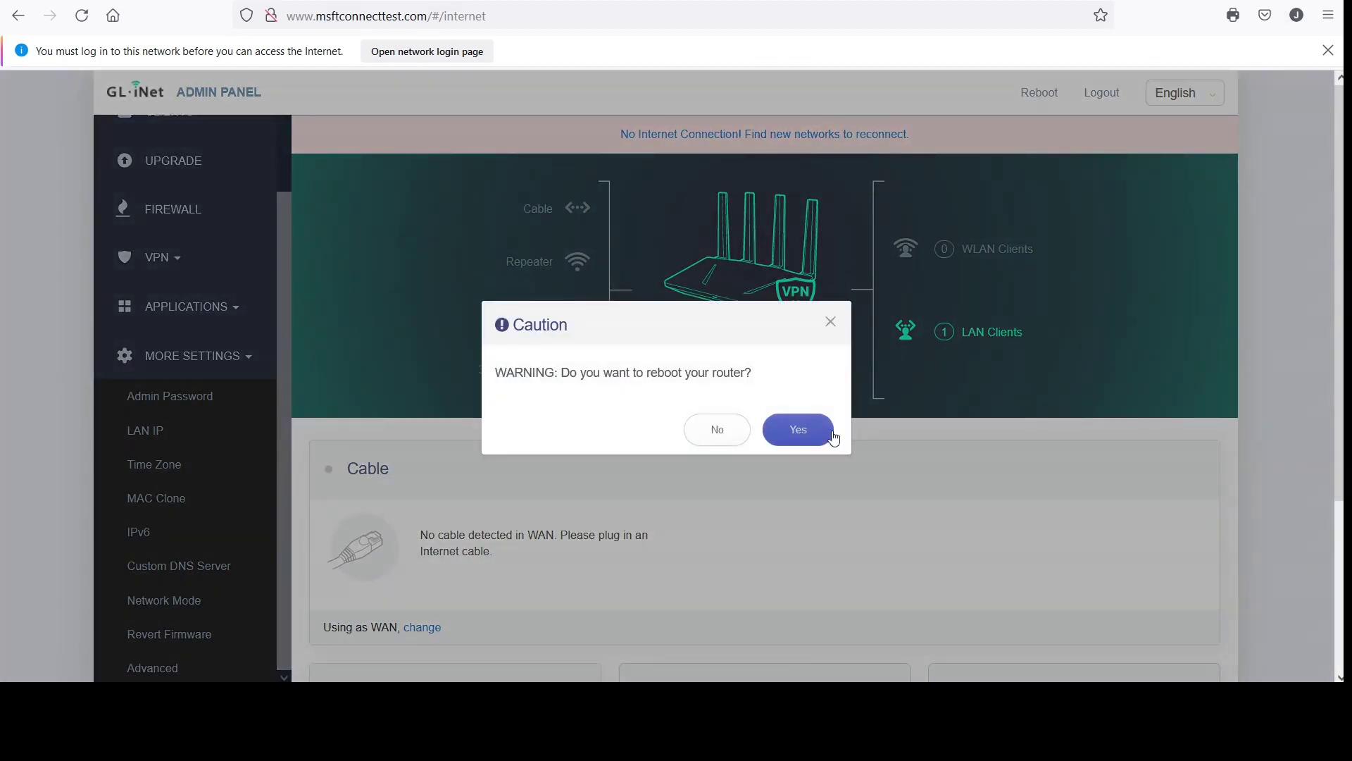
{"action": "left_click", "coordinate": [791, 436]}
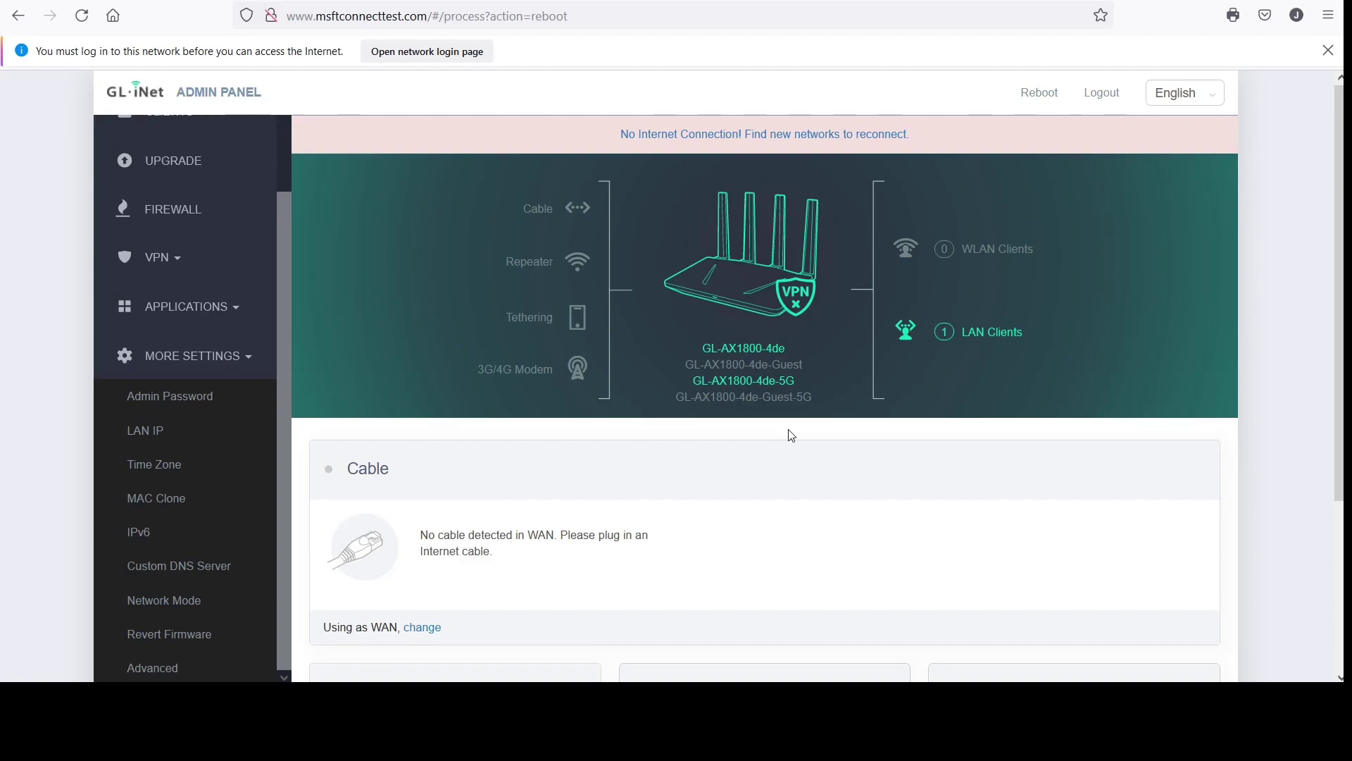
{"action": "left_click", "coordinate": [1042, 97]}
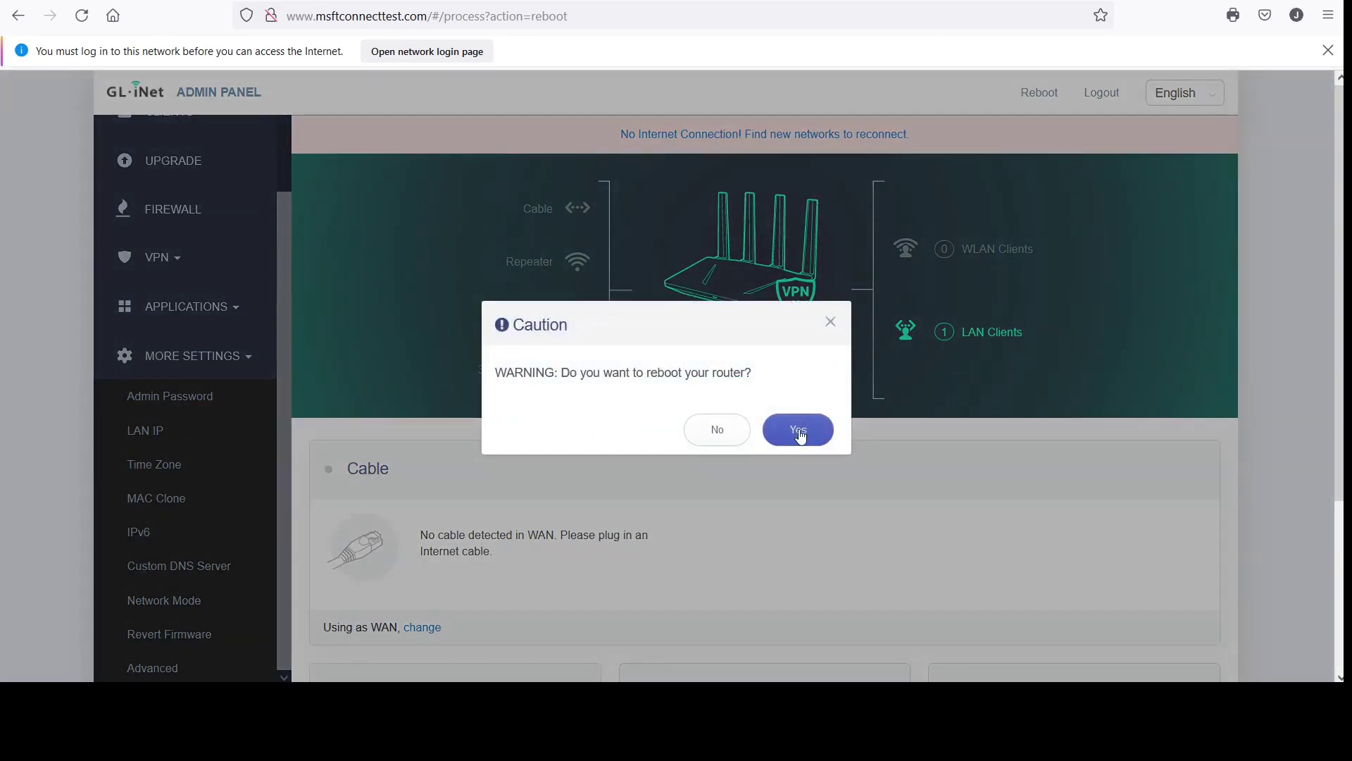
{"action": "left_click", "coordinate": [801, 440]}
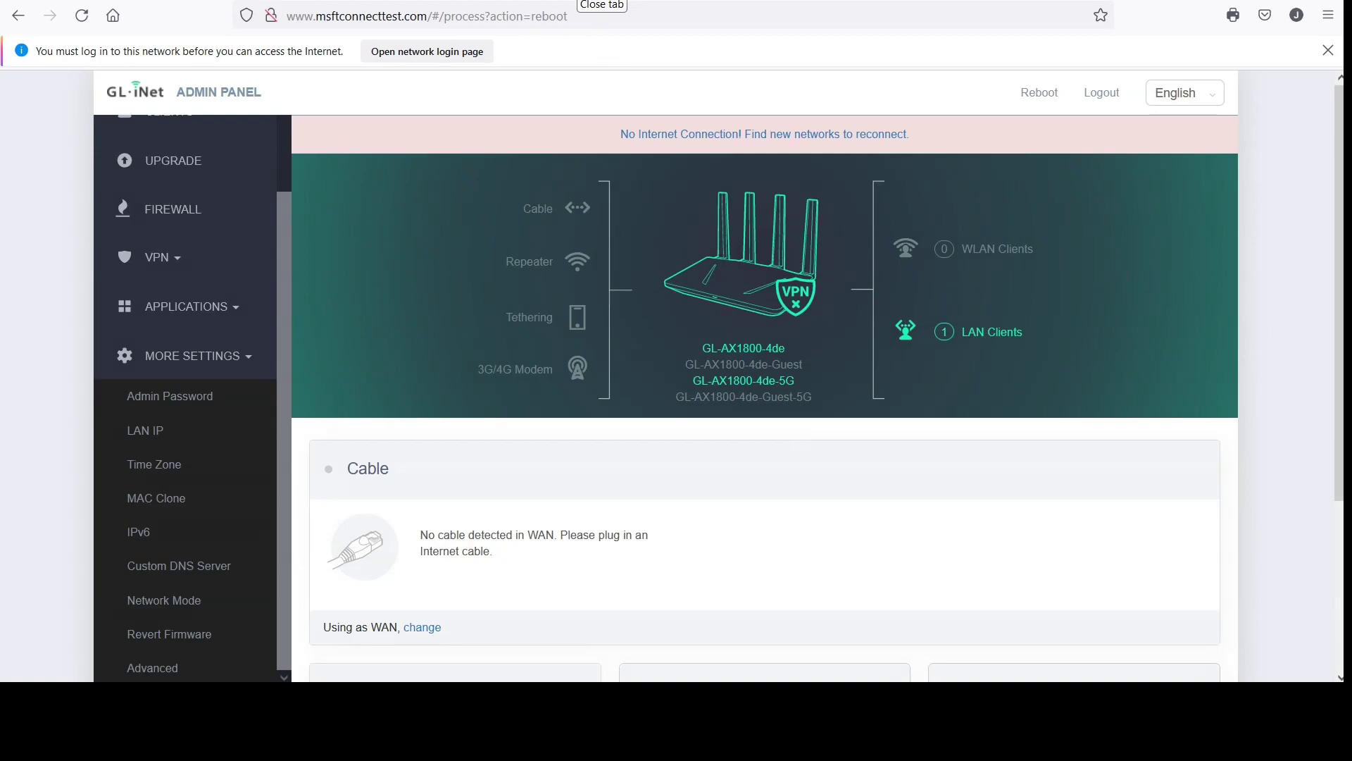
Close the old tabs and load the router address 192.168.8.1 in a new tab
{"action": "left_click", "coordinate": [585, 0]}
{"action": "left_click", "coordinate": [585, 0]}
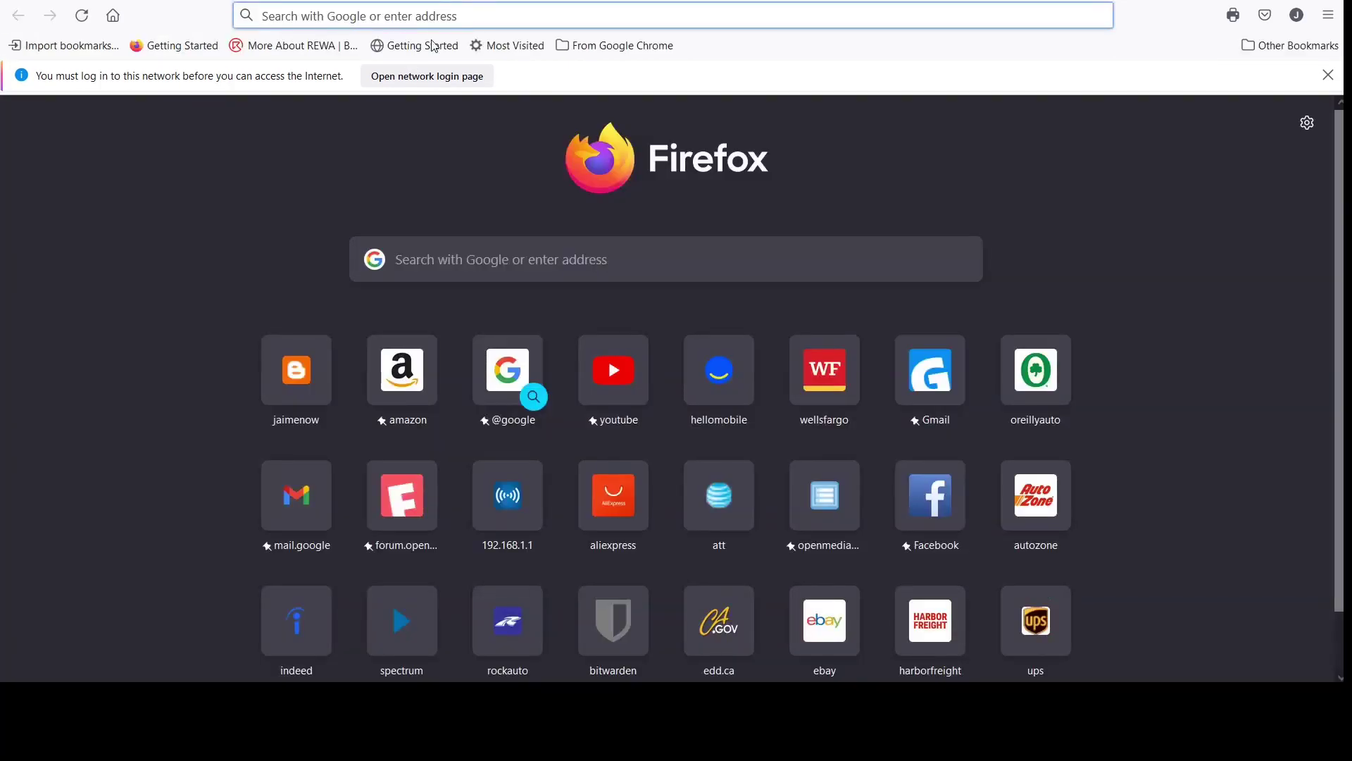
{"action": "type", "text": "192.168.8.1/"}
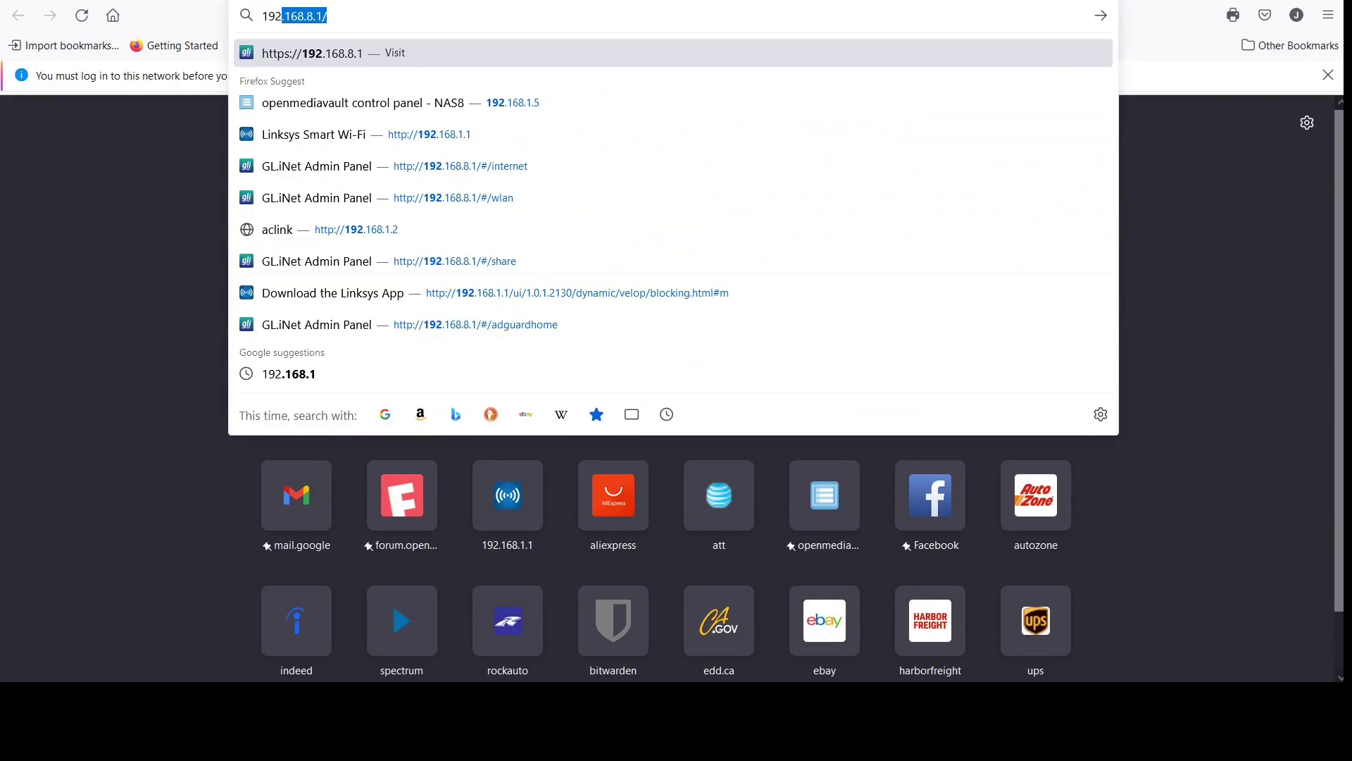
{"action": "key", "text": "Return"}
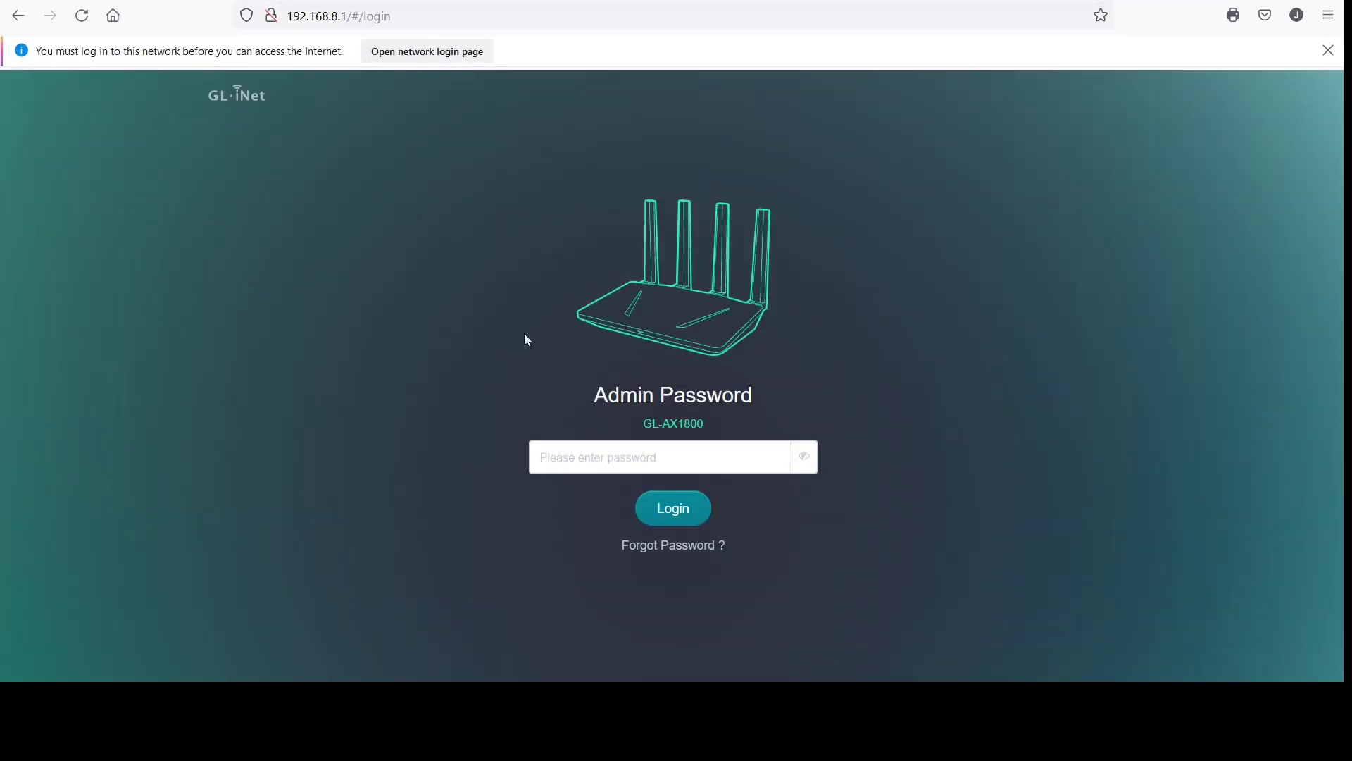
Log back into the admin panel with the admin password
{"action": "left_click", "coordinate": [714, 455]}
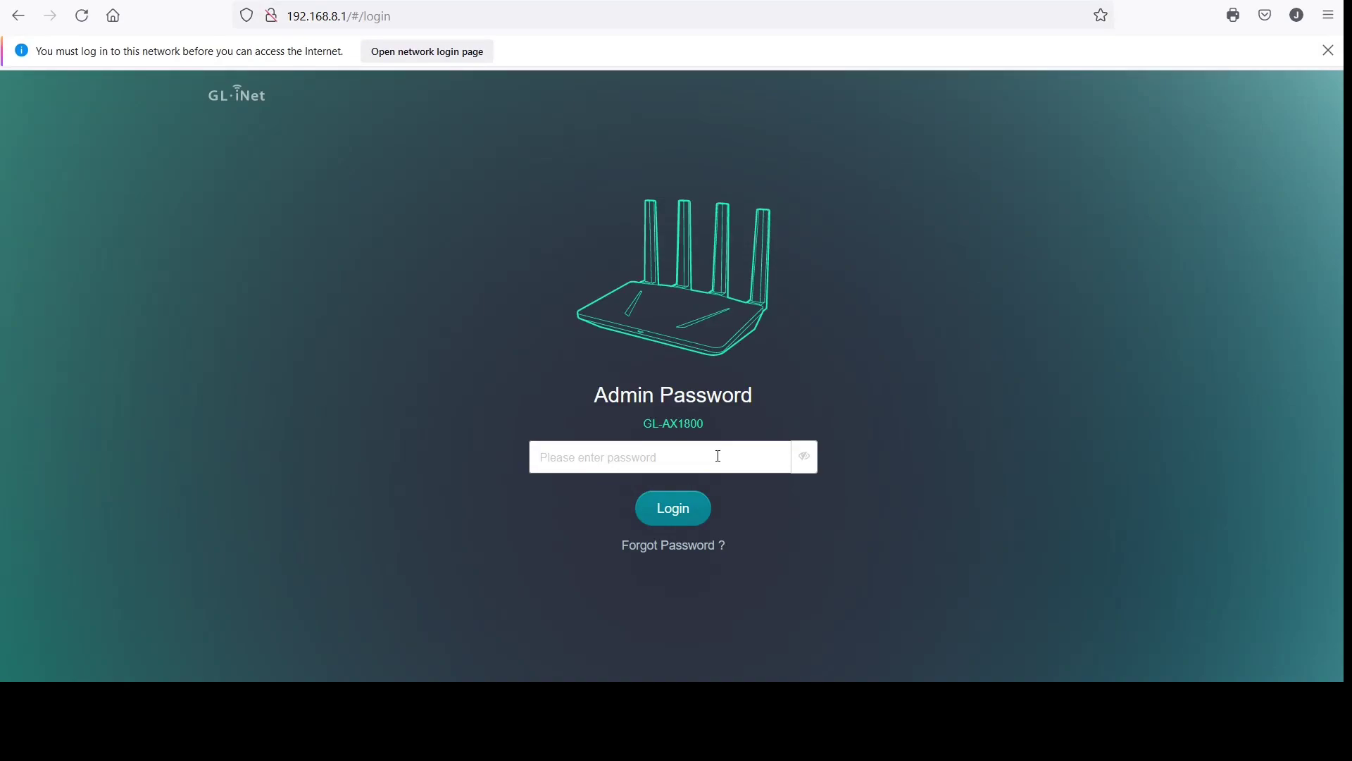
{"action": "type", "text": "********"}
{"action": "key", "text": "Return"}
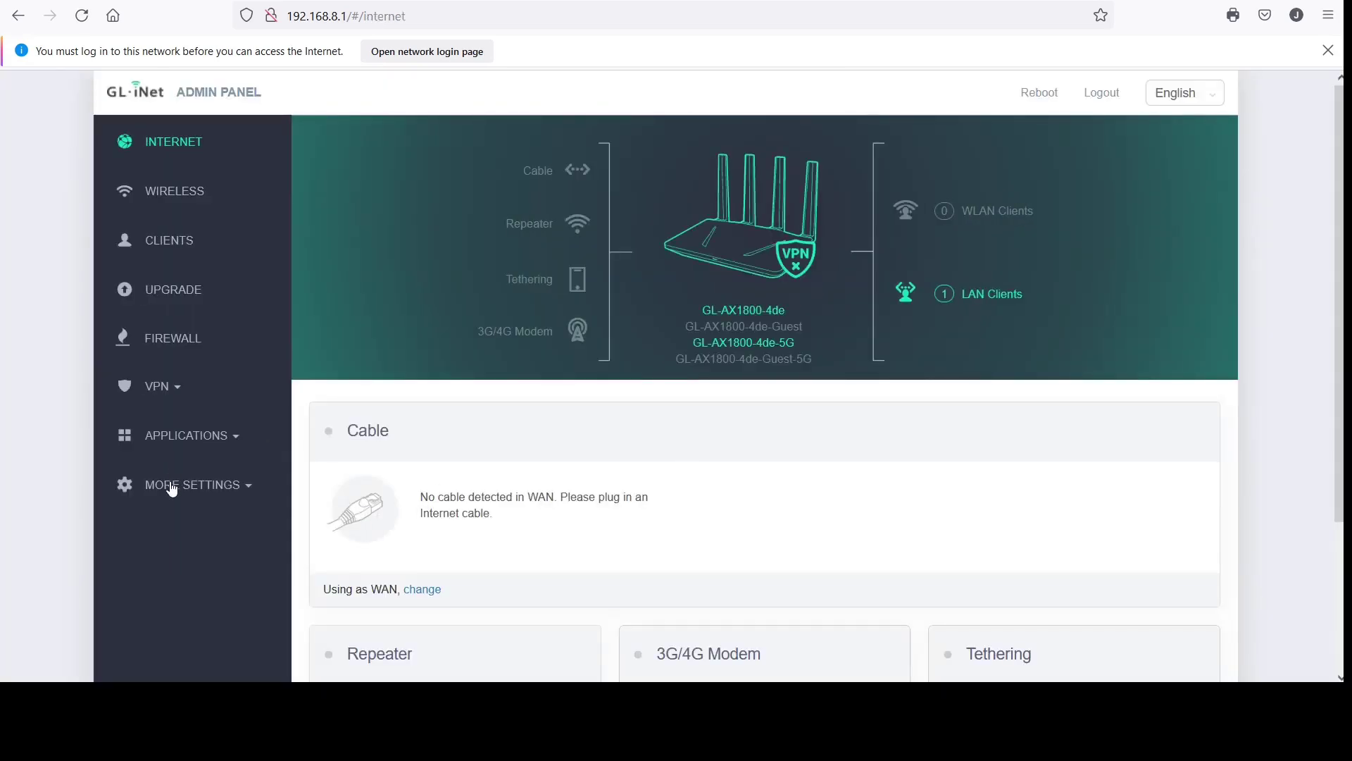
Open More Settings > Network Mode to view the Router, Access Point, Extender and WDS options
{"action": "left_click", "coordinate": [172, 485]}
{"action": "scroll", "coordinate": [264, 529], "scroll_direction": "down", "scroll_amount": 3}
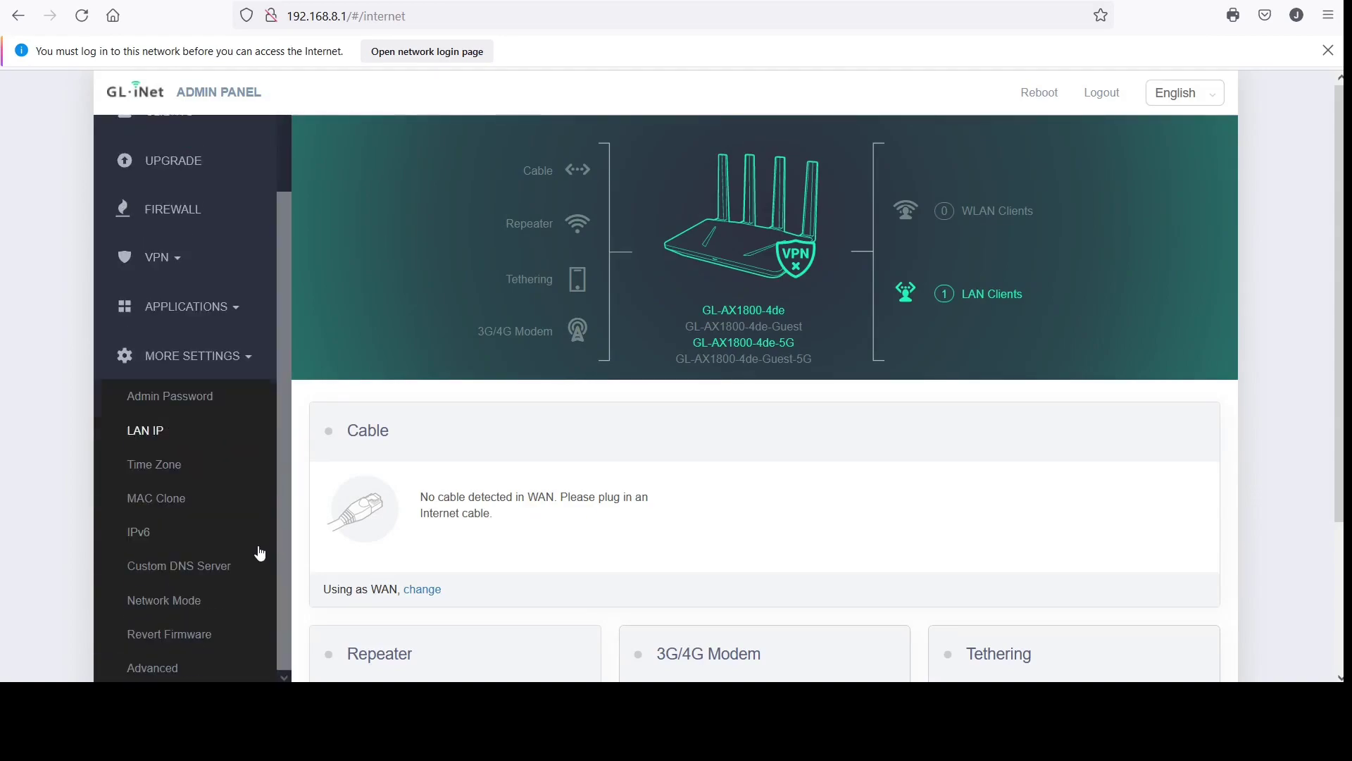
{"action": "left_click", "coordinate": [166, 600]}
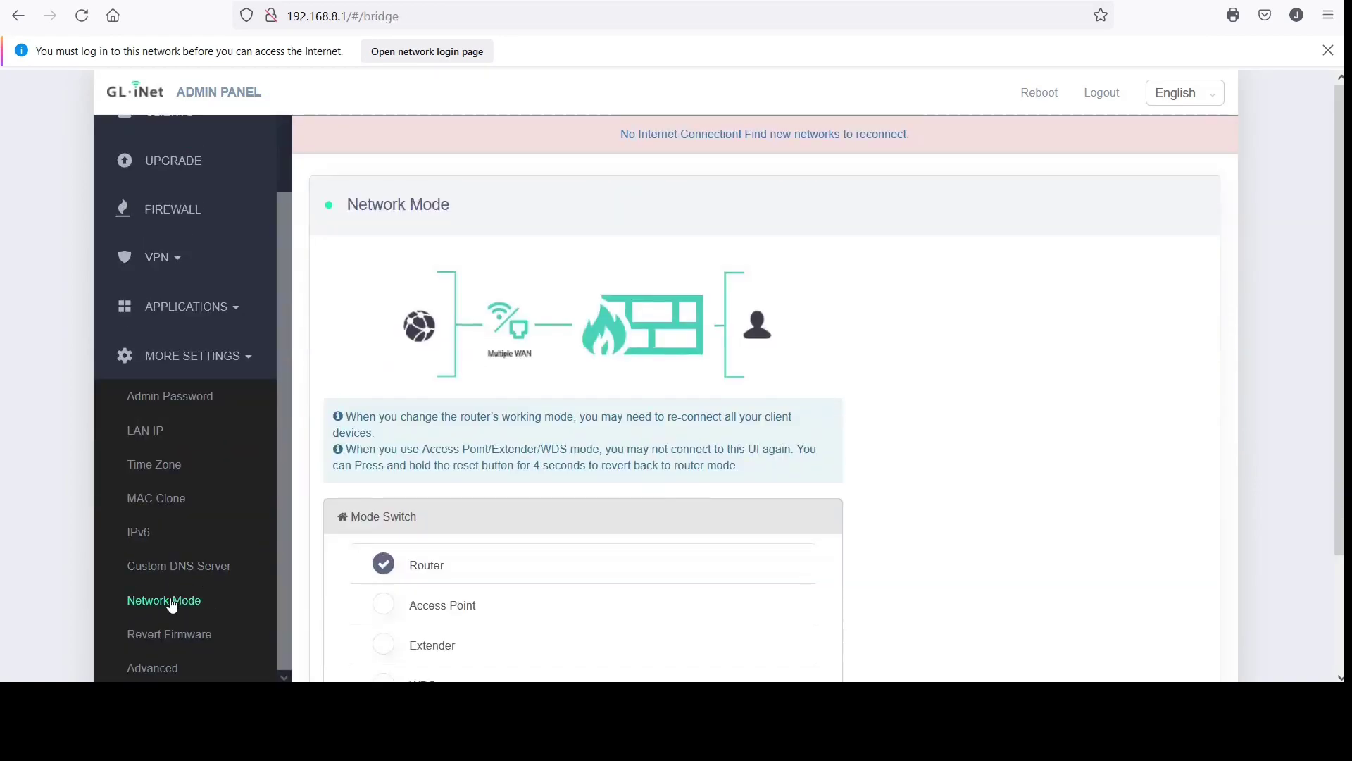
{"action": "scroll", "coordinate": [972, 533], "scroll_direction": "down", "scroll_amount": 2}
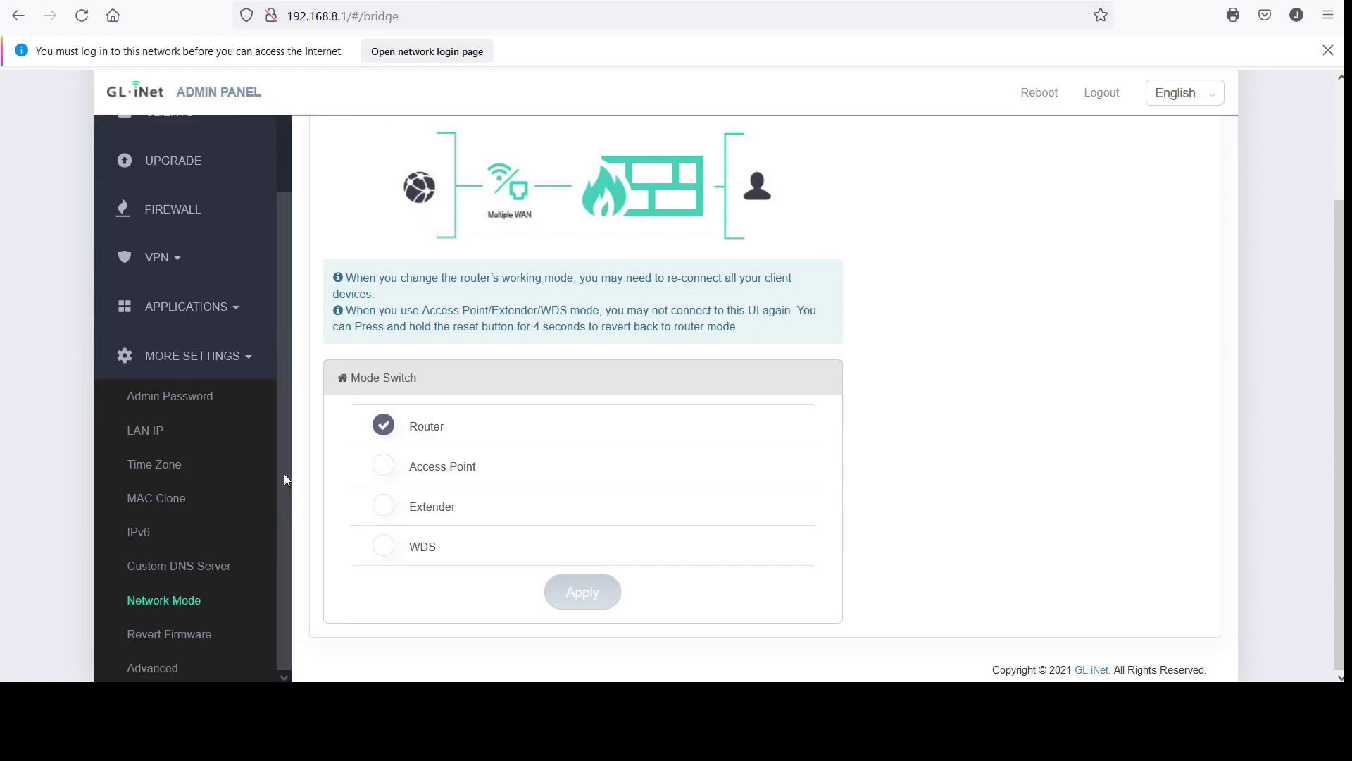
{"action": "scroll", "coordinate": [284, 473], "scroll_direction": "up", "scroll_amount": 3}
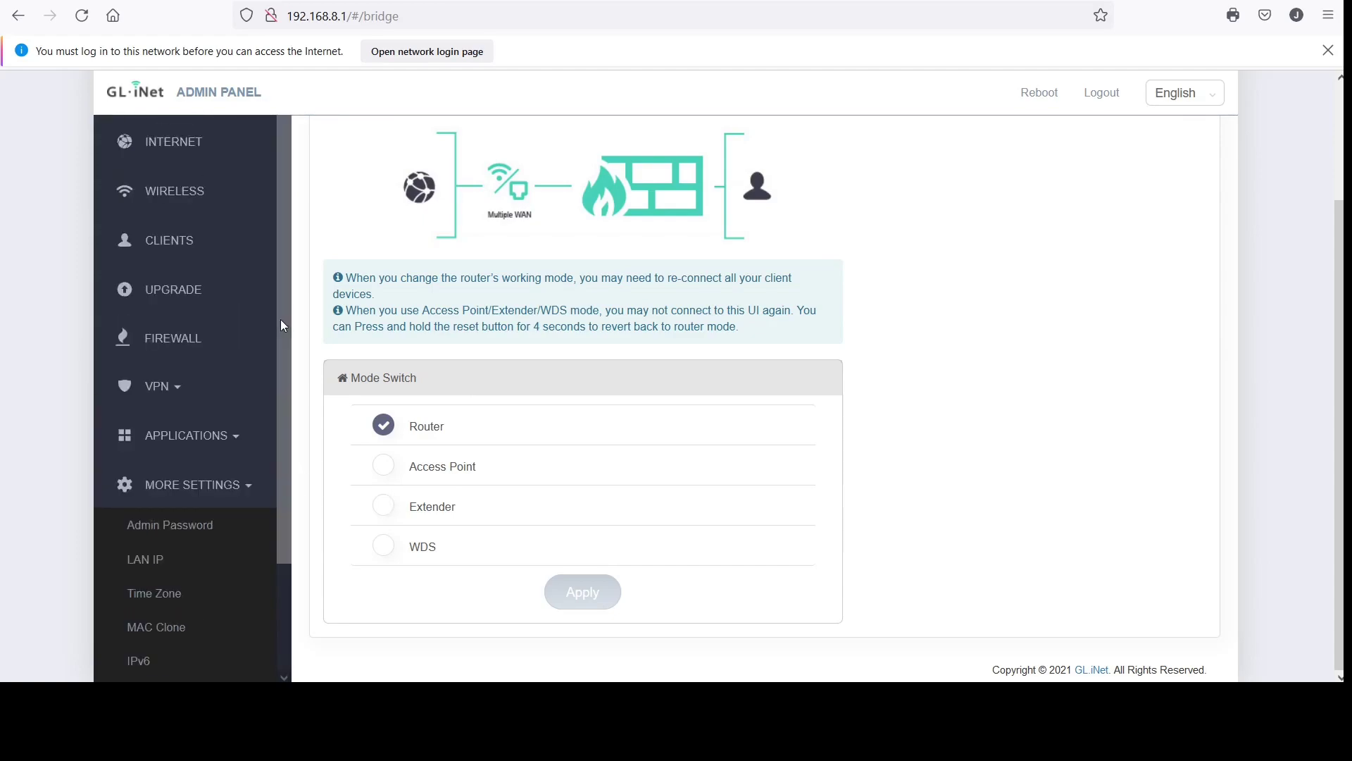
Open the Wireless page and show the 2.4G Guest WiFi tab for GL-AX1800-4de-Guest
{"action": "left_click", "coordinate": [185, 201]}
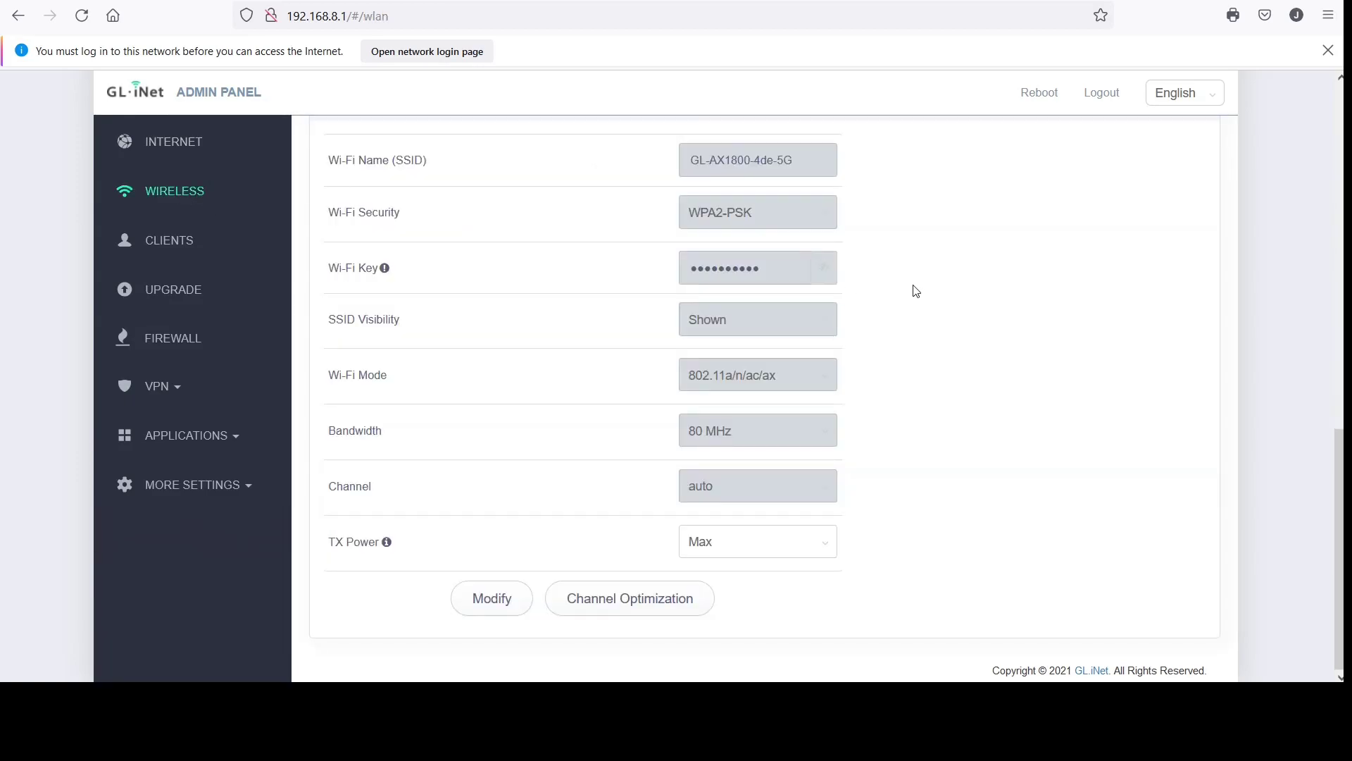
{"action": "scroll", "coordinate": [916, 291], "scroll_direction": "up", "scroll_amount": 10}
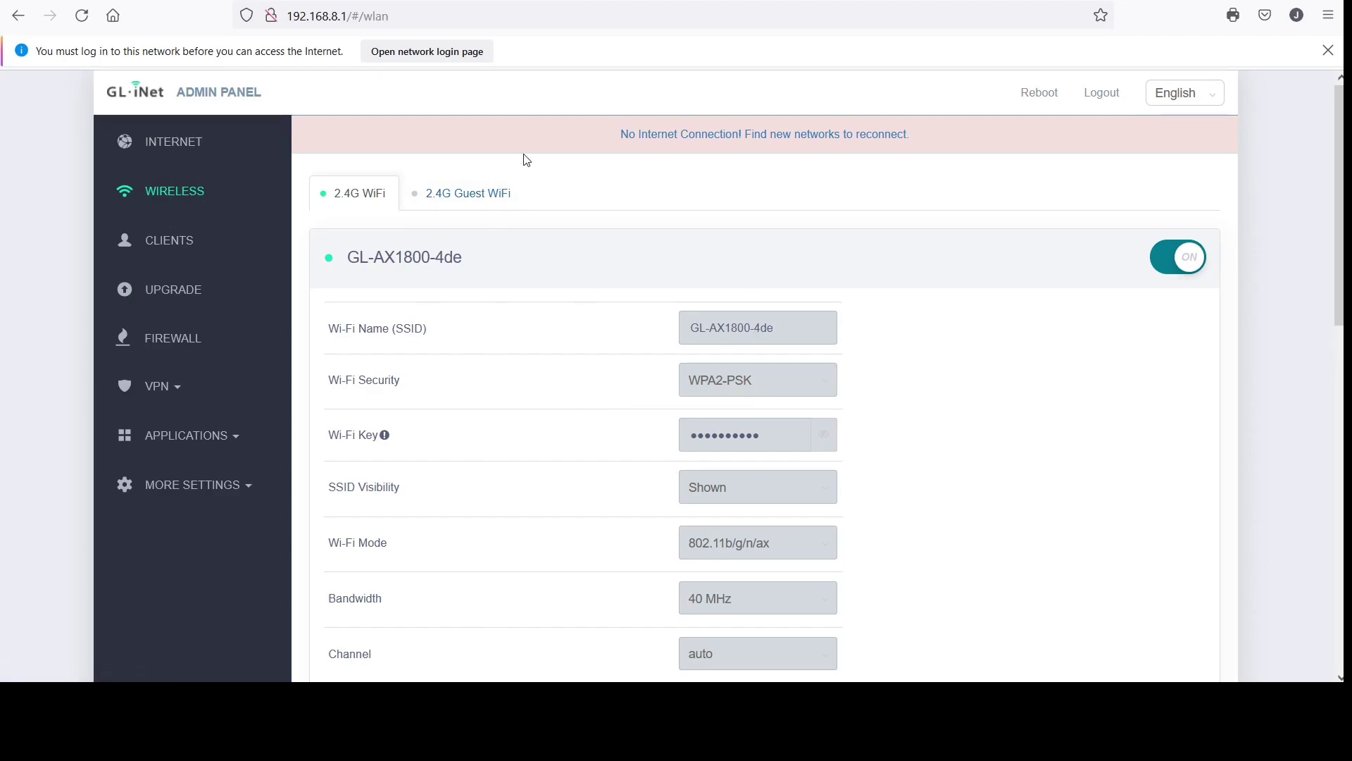
{"action": "left_click", "coordinate": [491, 193]}
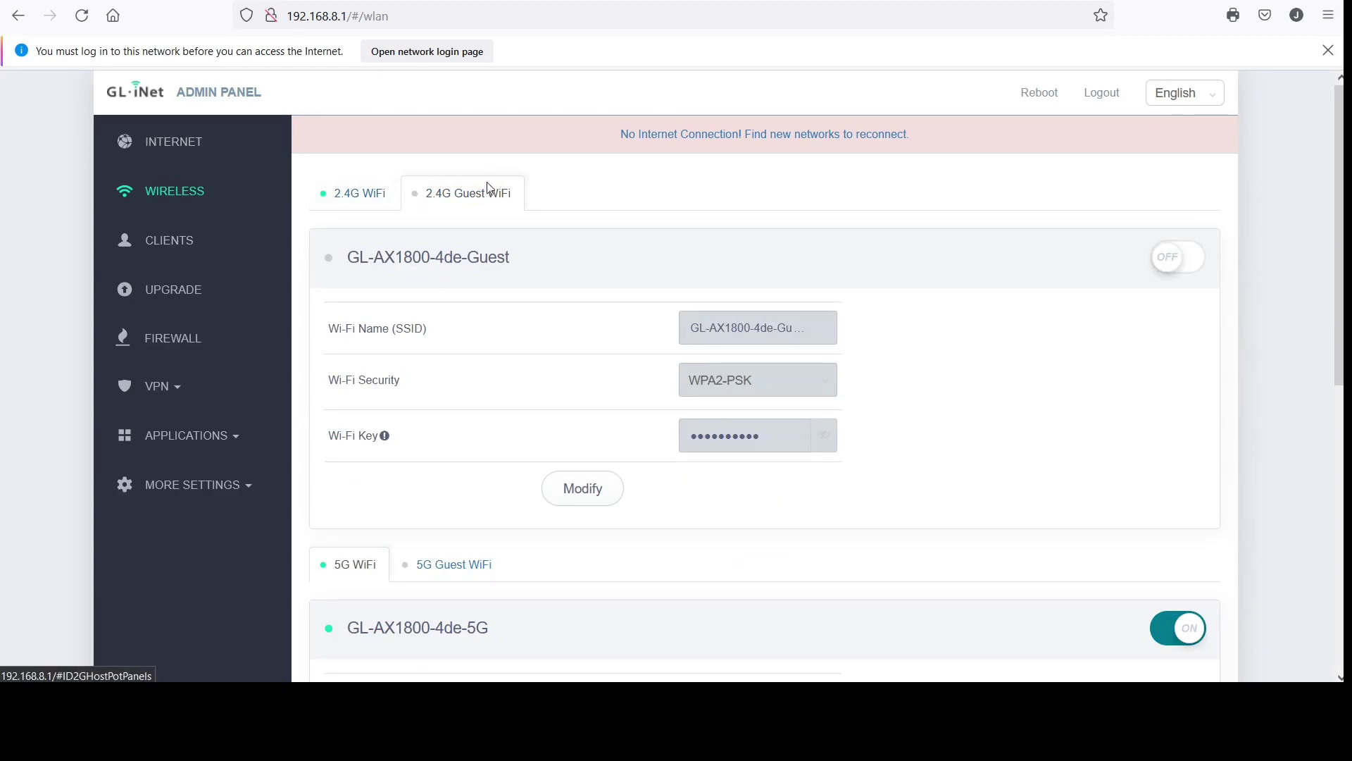
{"action": "scroll", "coordinate": [1053, 436], "scroll_direction": "down", "scroll_amount": 2}
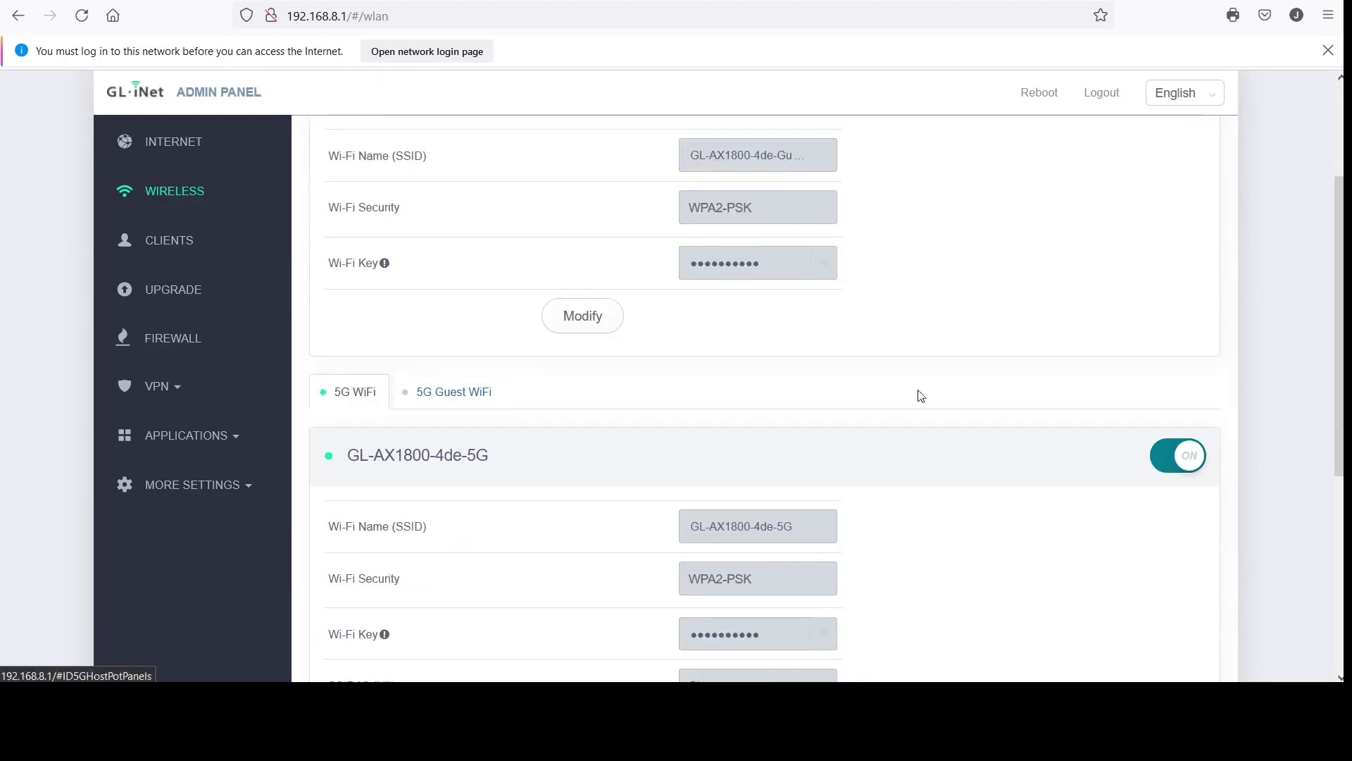
{"action": "scroll", "coordinate": [1042, 447], "scroll_direction": "up", "scroll_amount": 1}
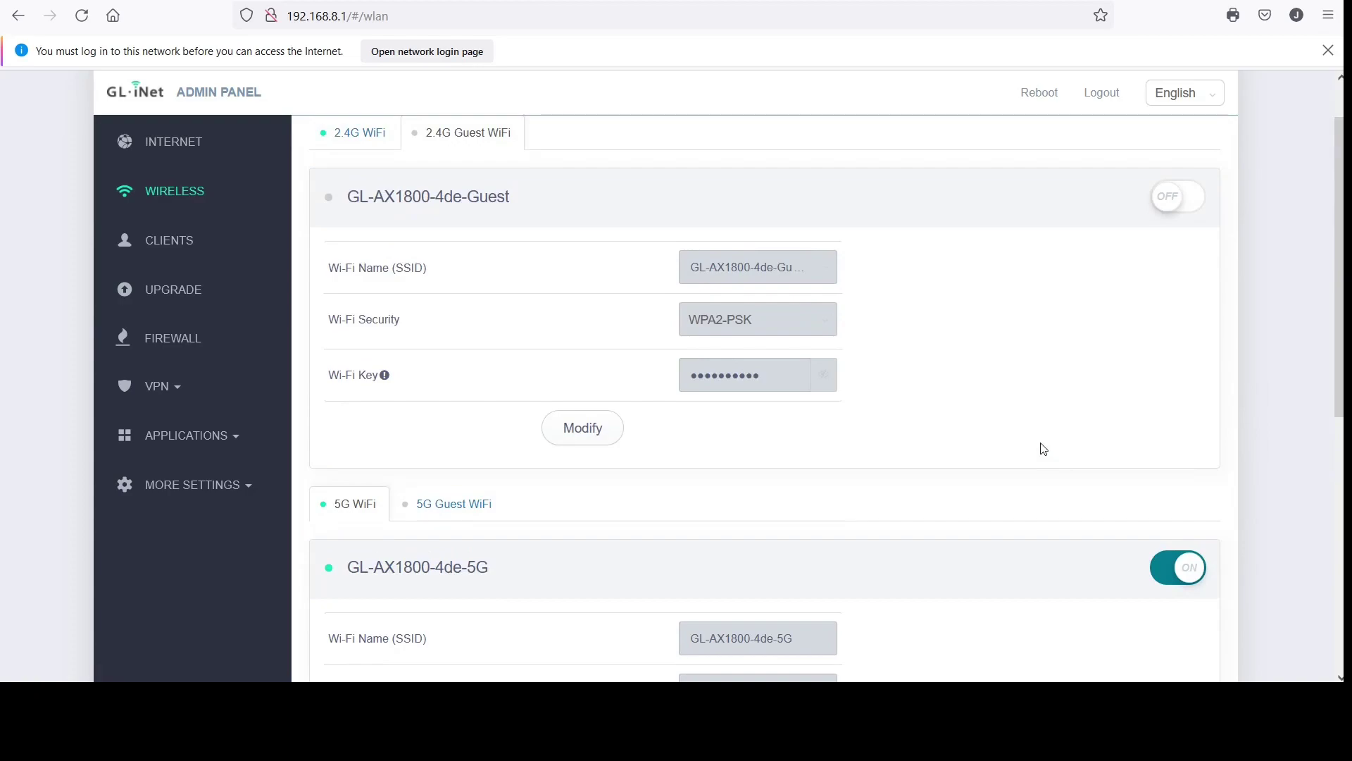
{"action": "scroll", "coordinate": [1041, 448], "scroll_direction": "up", "scroll_amount": 1}
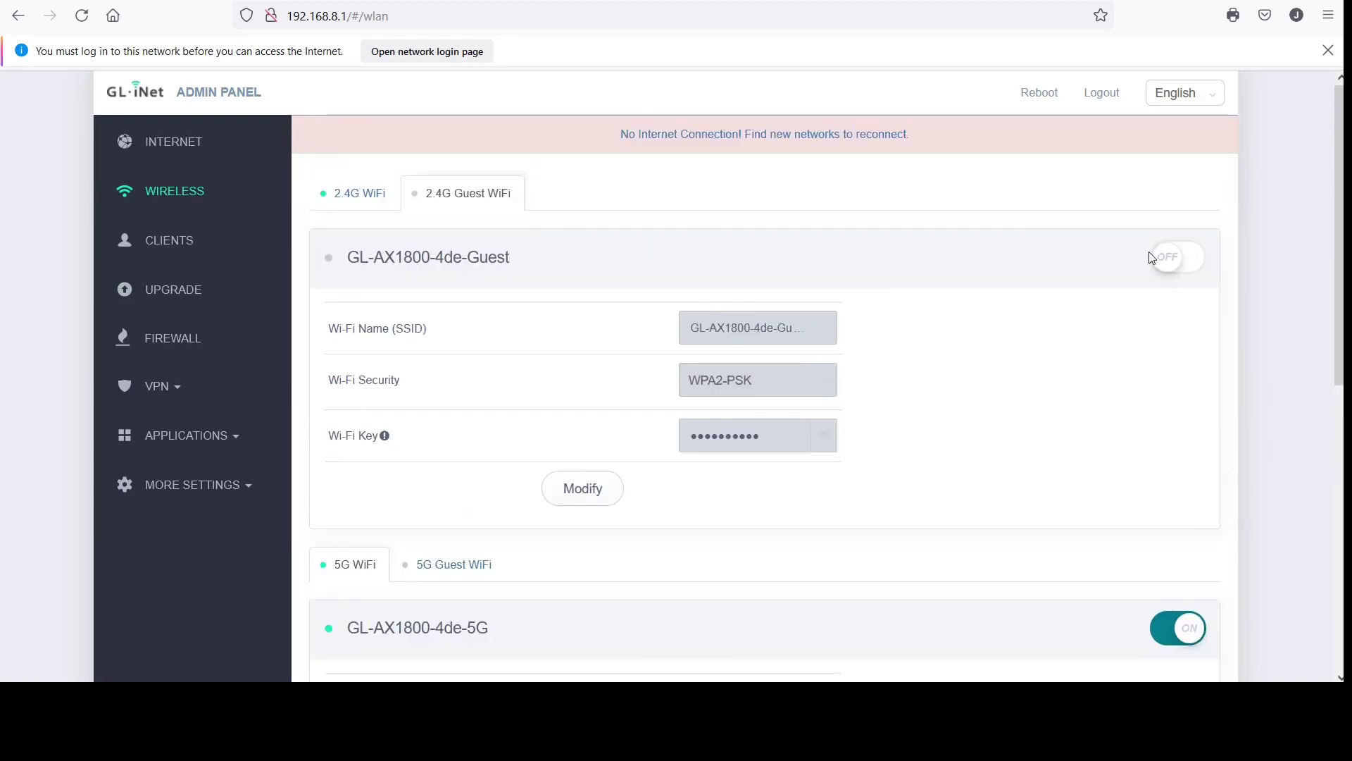
Switch on the 2.4G guest network and the 5G guest network GL-AX1800-4de-Guest-5G
{"action": "left_click", "coordinate": [1174, 267]}
{"action": "scroll", "coordinate": [467, 556], "scroll_direction": "down", "scroll_amount": 1}
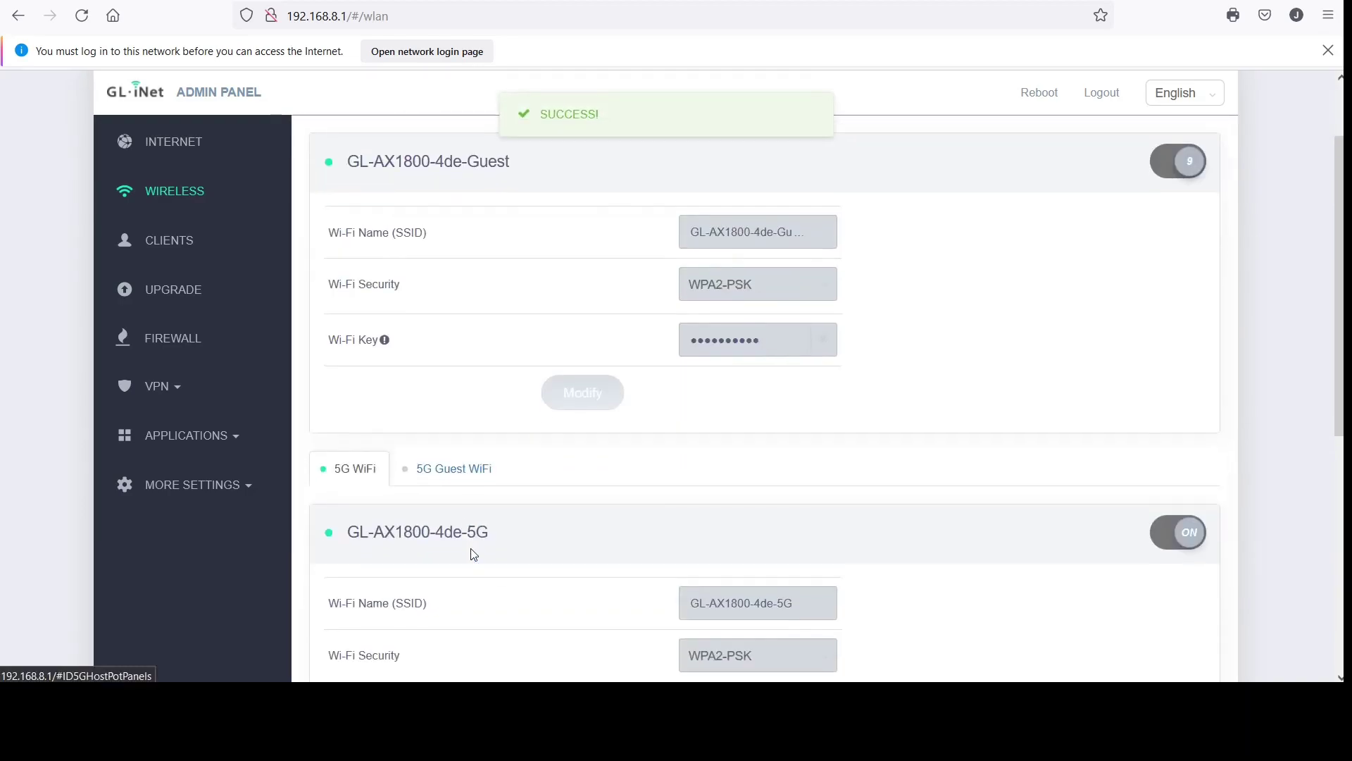
{"action": "left_click", "coordinate": [454, 464]}
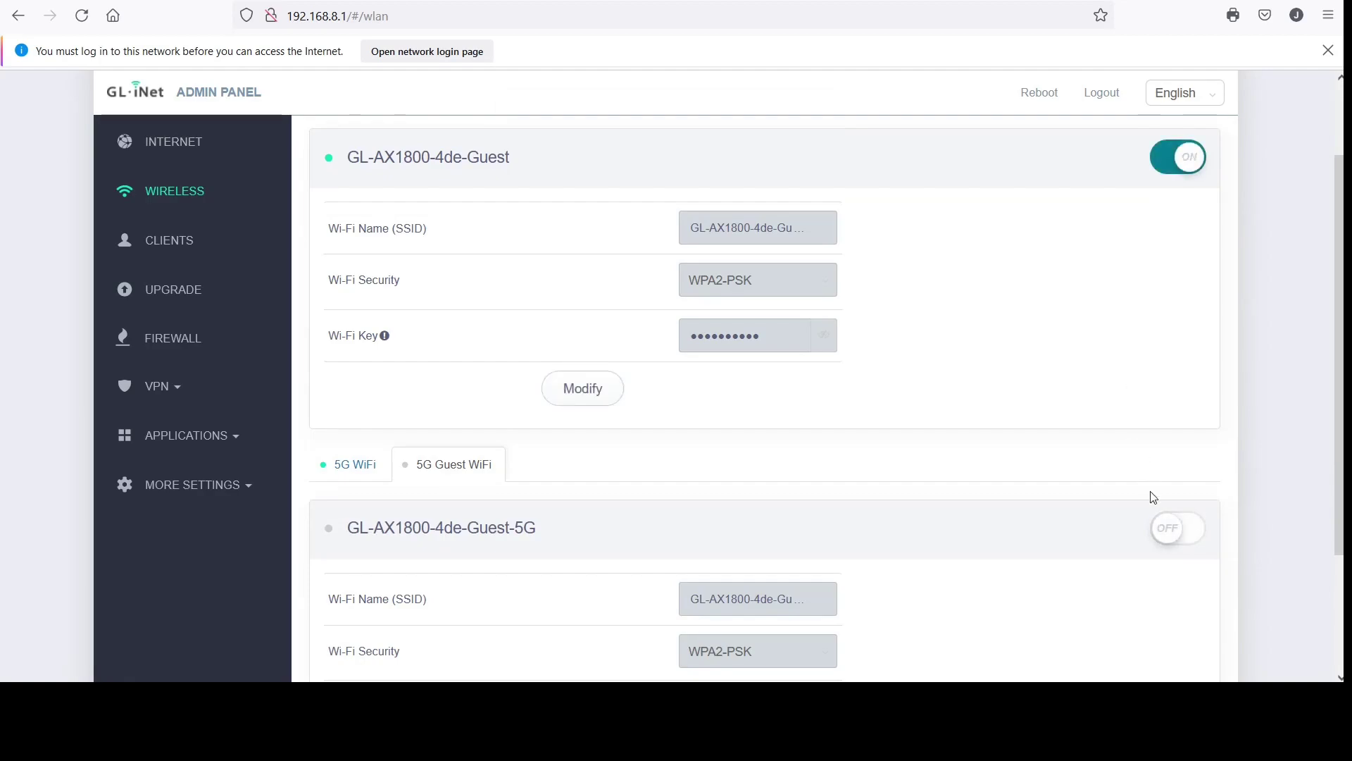
{"action": "left_click", "coordinate": [1169, 536]}
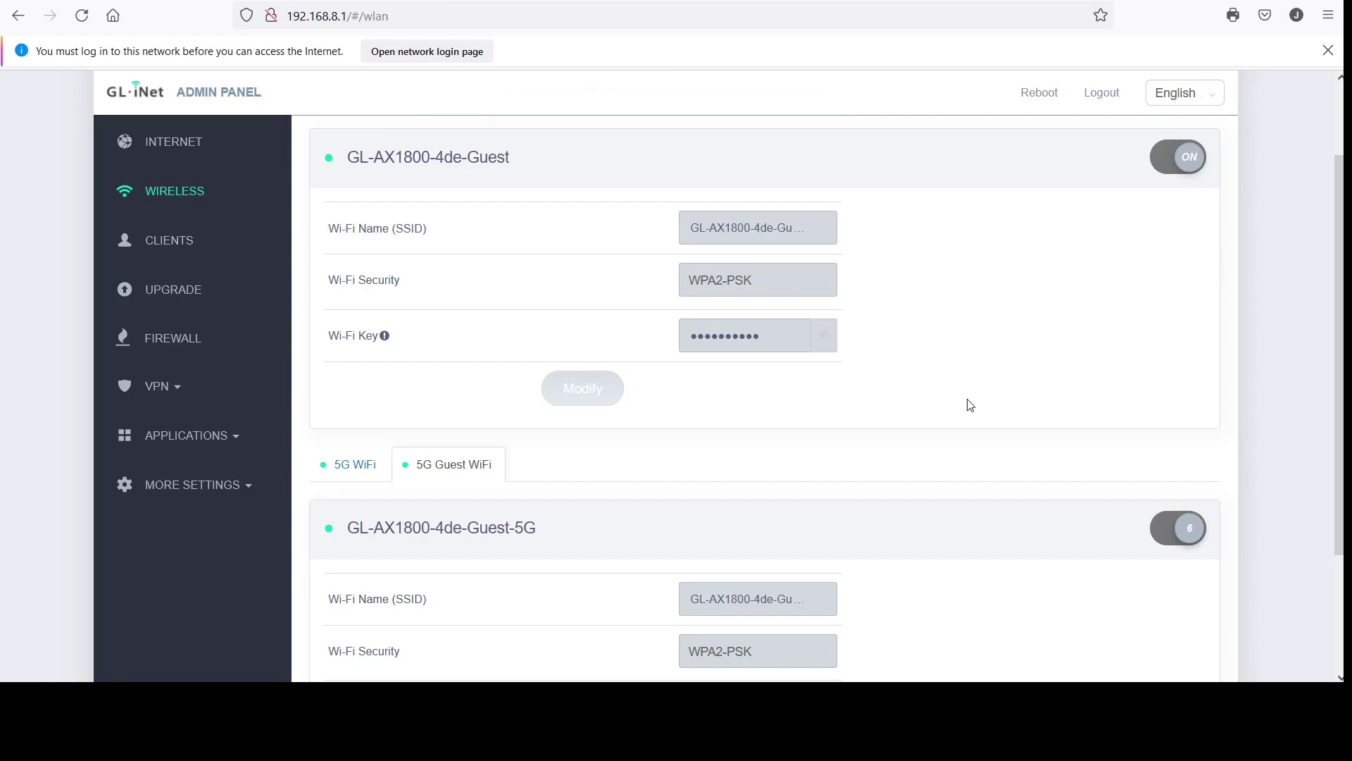
{"action": "scroll", "coordinate": [970, 405], "scroll_direction": "up", "scroll_amount": 2}
{"action": "scroll", "coordinate": [971, 405], "scroll_direction": "down", "scroll_amount": 1}
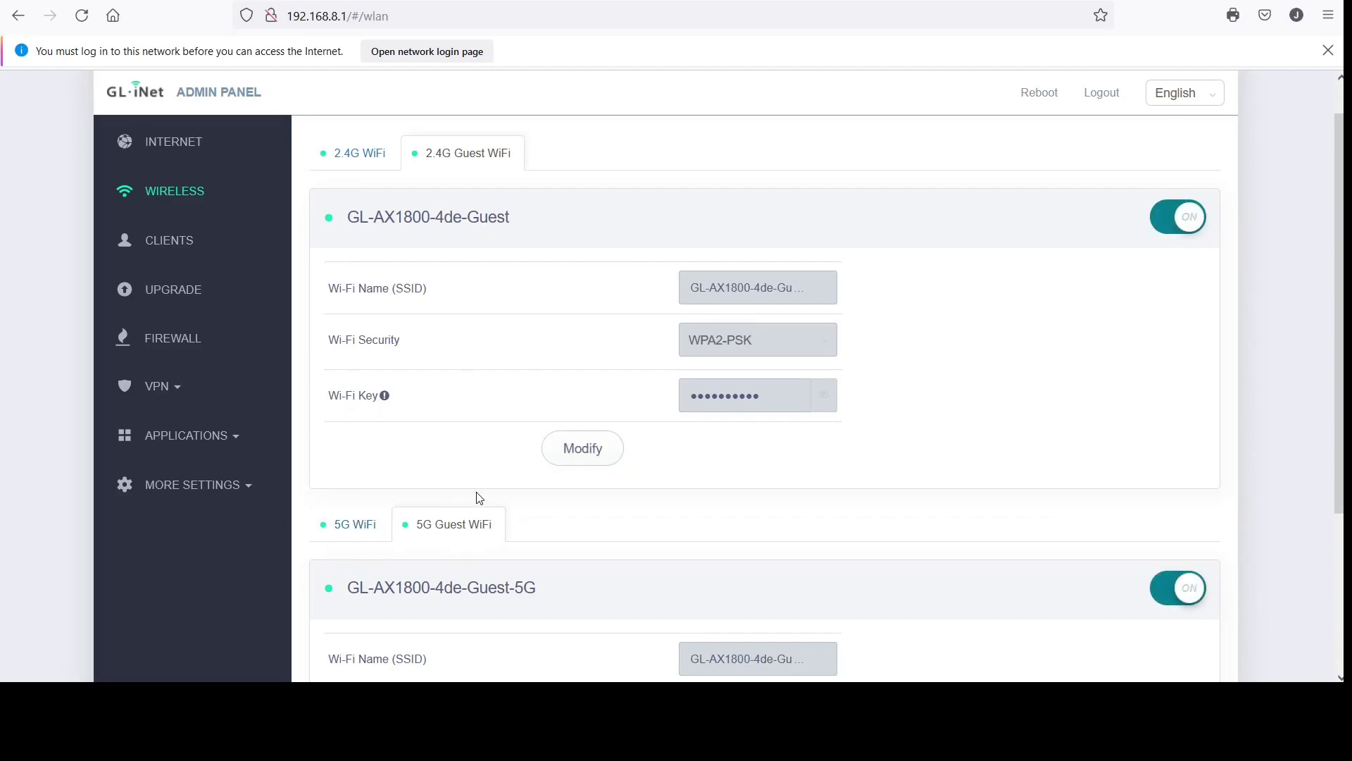
{"action": "scroll", "coordinate": [478, 498], "scroll_direction": "down", "scroll_amount": 3}
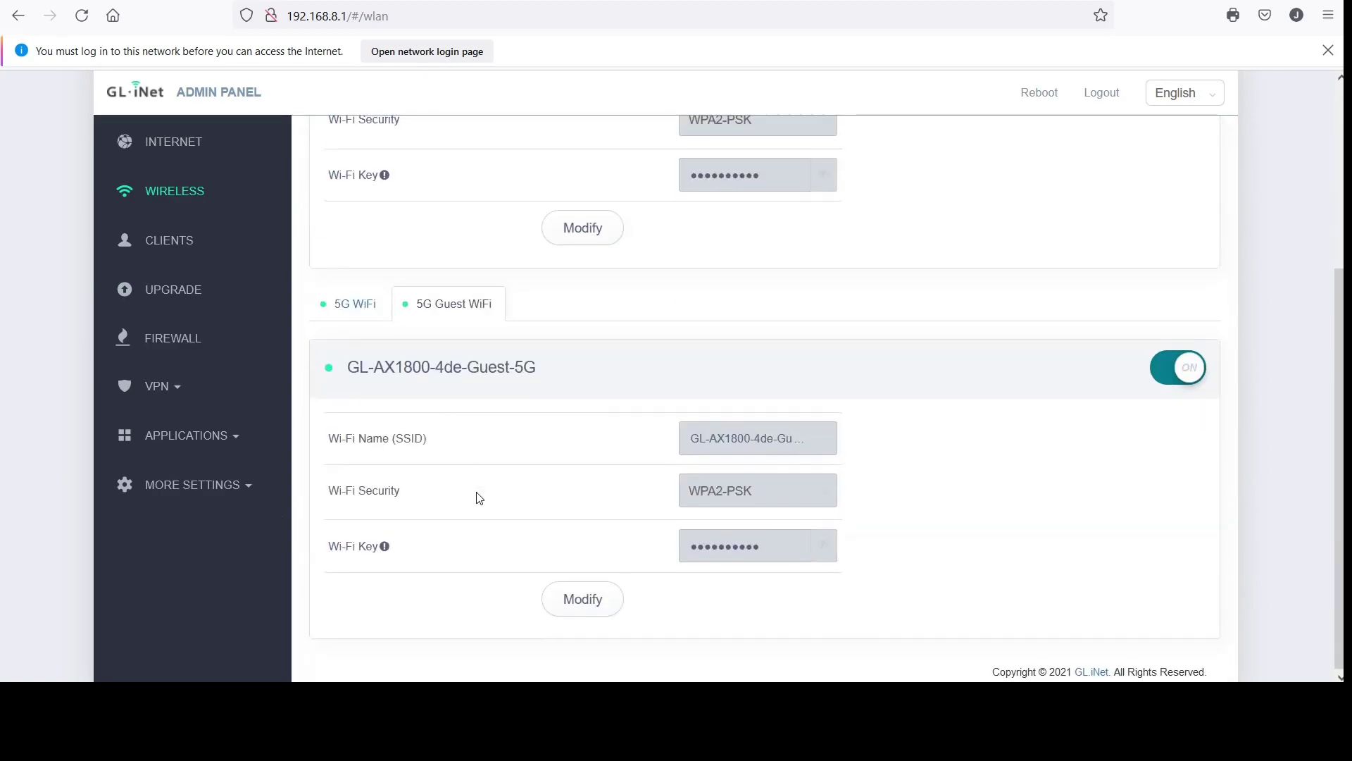
{"action": "scroll", "coordinate": [479, 498], "scroll_direction": "up", "scroll_amount": 3}
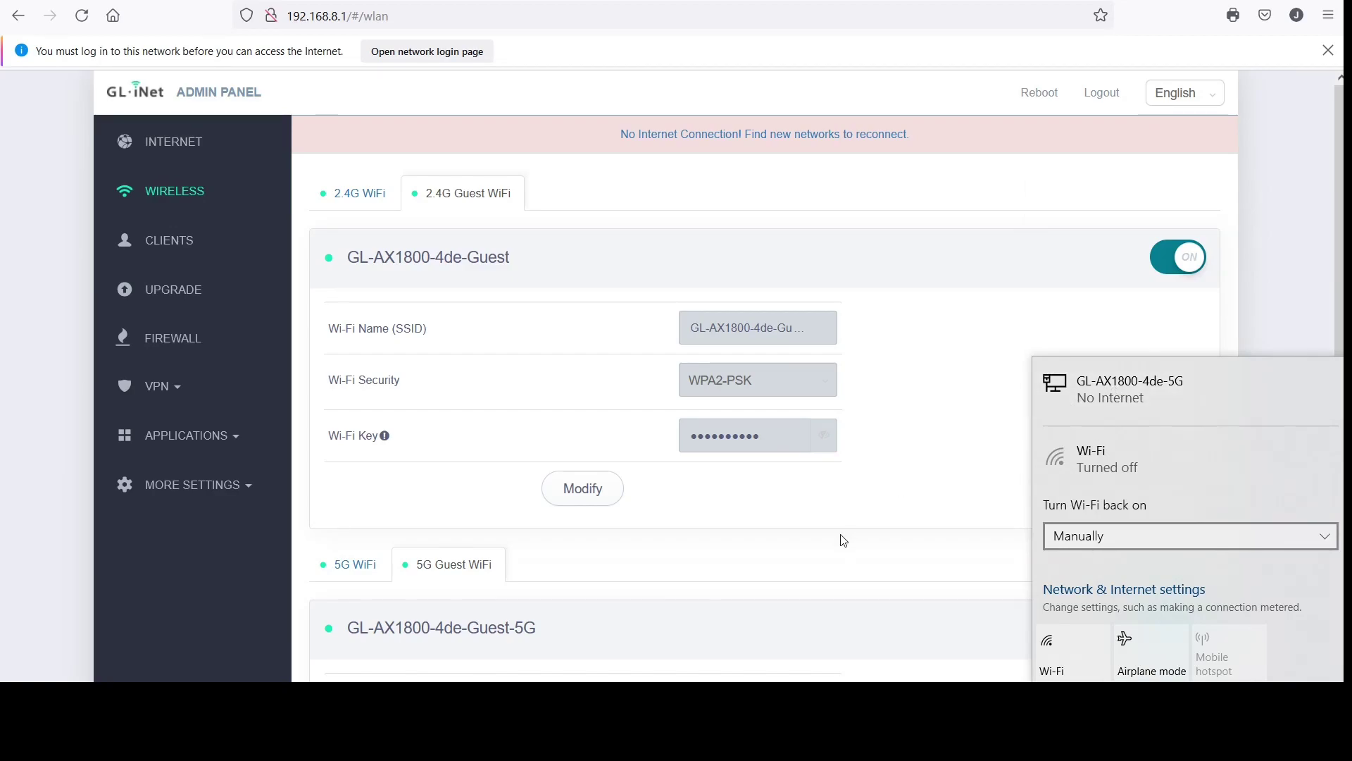
Dismiss the Windows network status panel and expand More Settings
{"action": "left_click", "coordinate": [921, 431]}
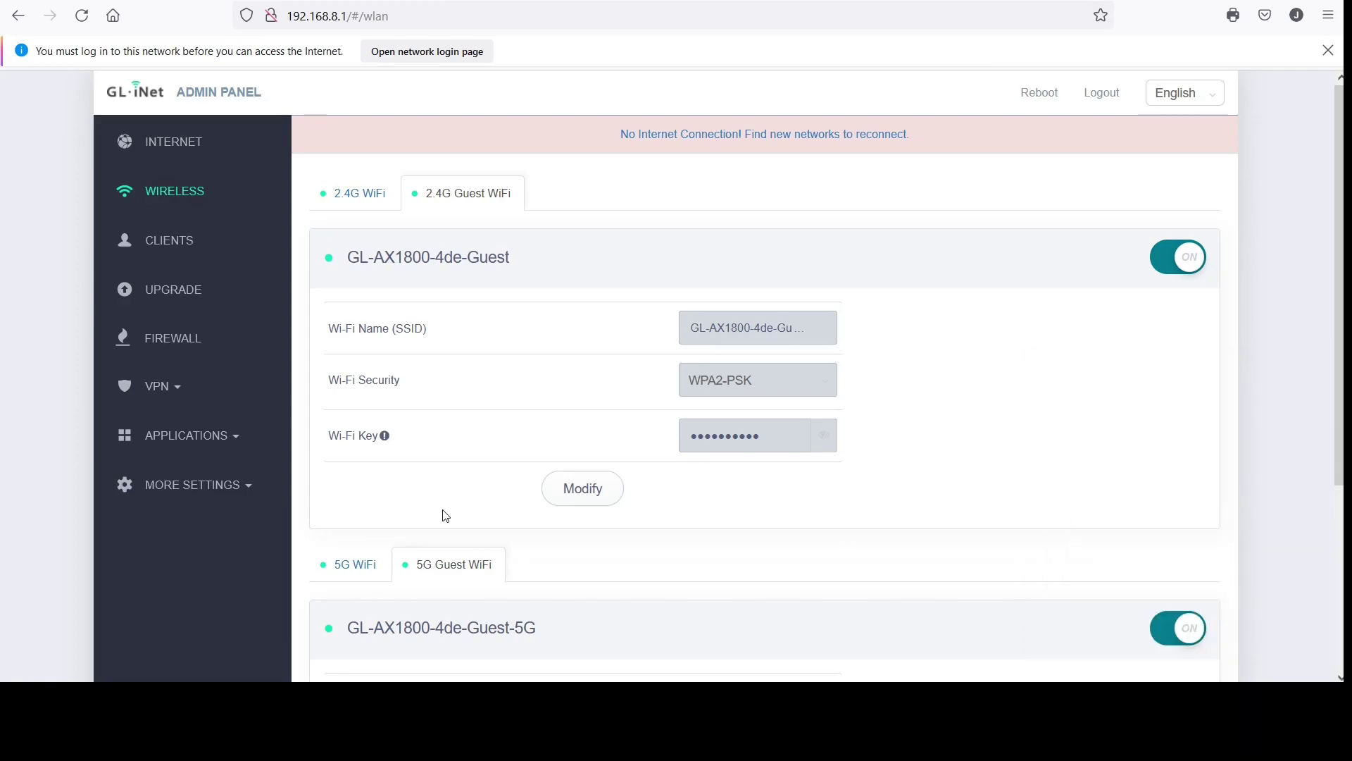
{"action": "scroll", "coordinate": [438, 515], "scroll_direction": "down", "scroll_amount": 1}
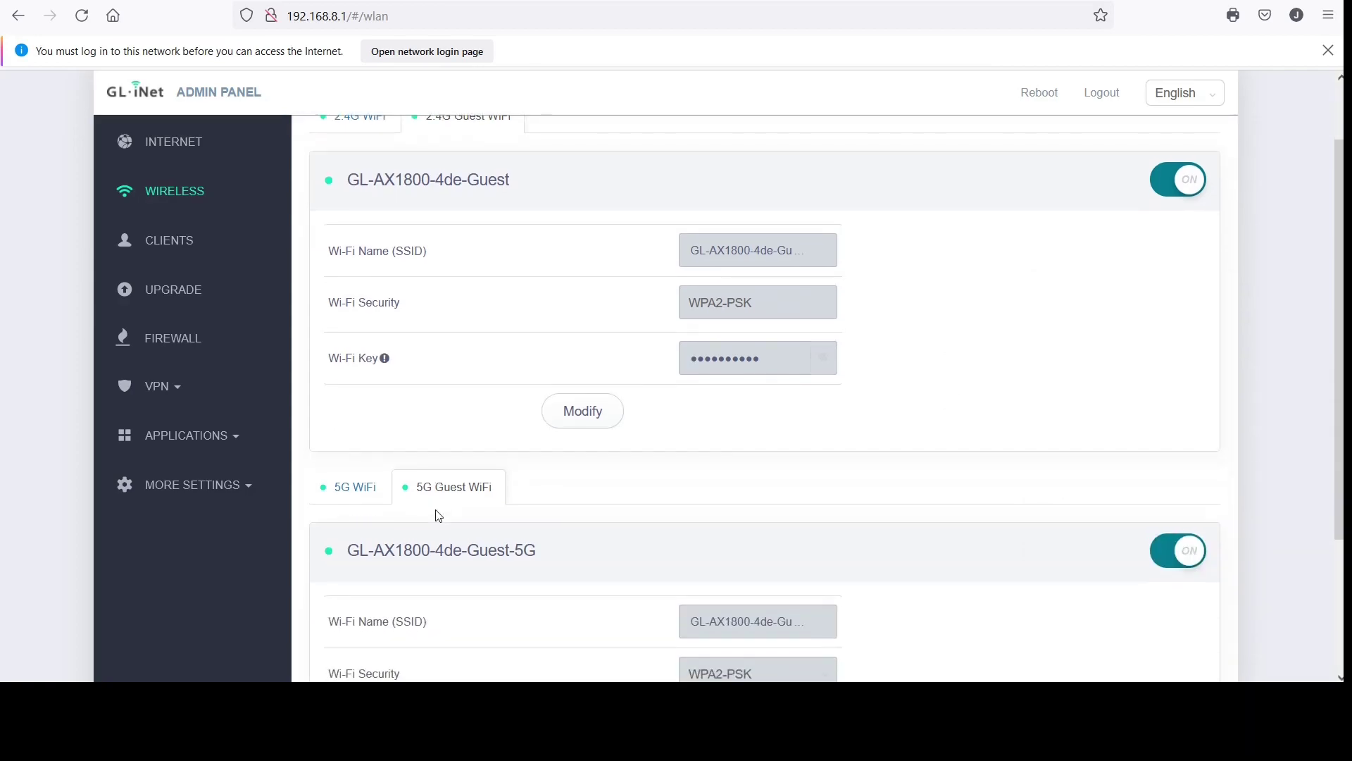
{"action": "left_click", "coordinate": [185, 493]}
Open the Network Mode page and select Extender as the new mode
{"action": "scroll", "coordinate": [183, 498], "scroll_direction": "down", "scroll_amount": 2}
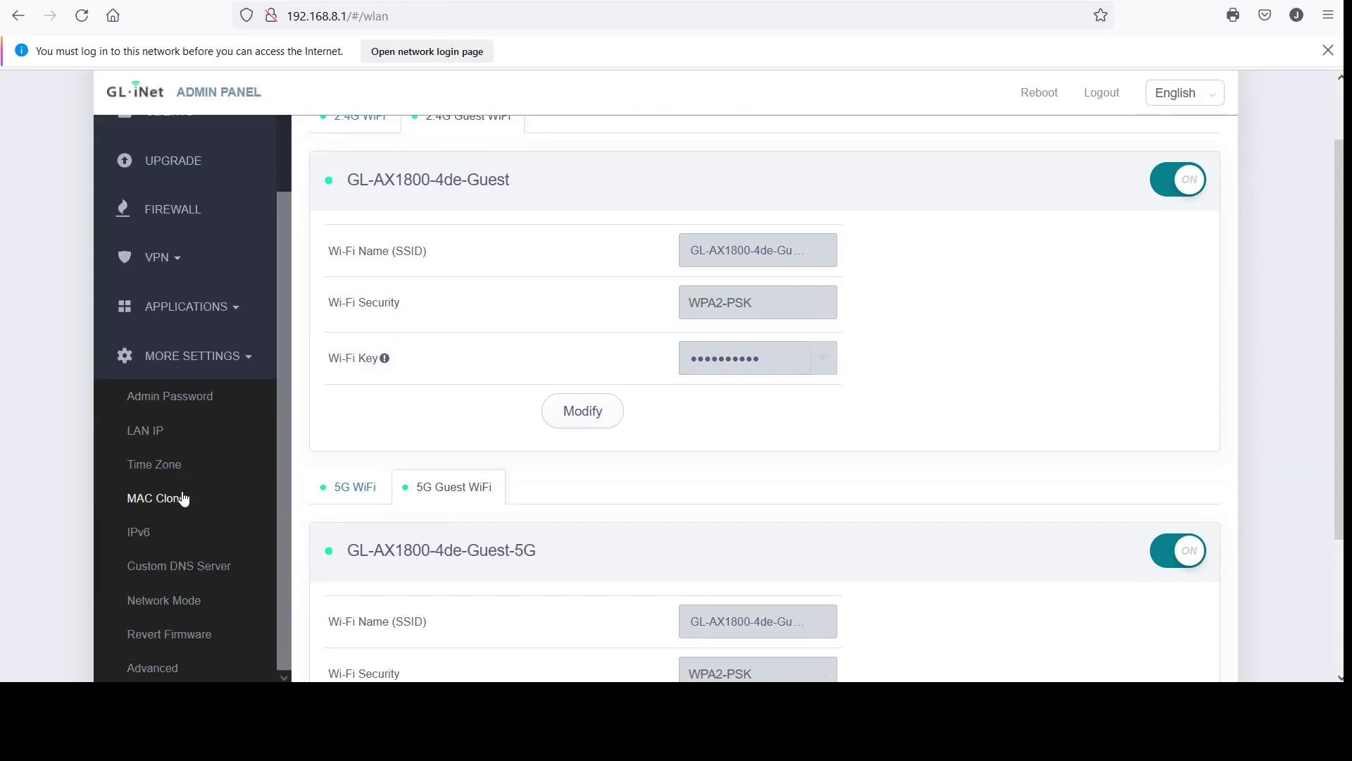
{"action": "left_click", "coordinate": [188, 604]}
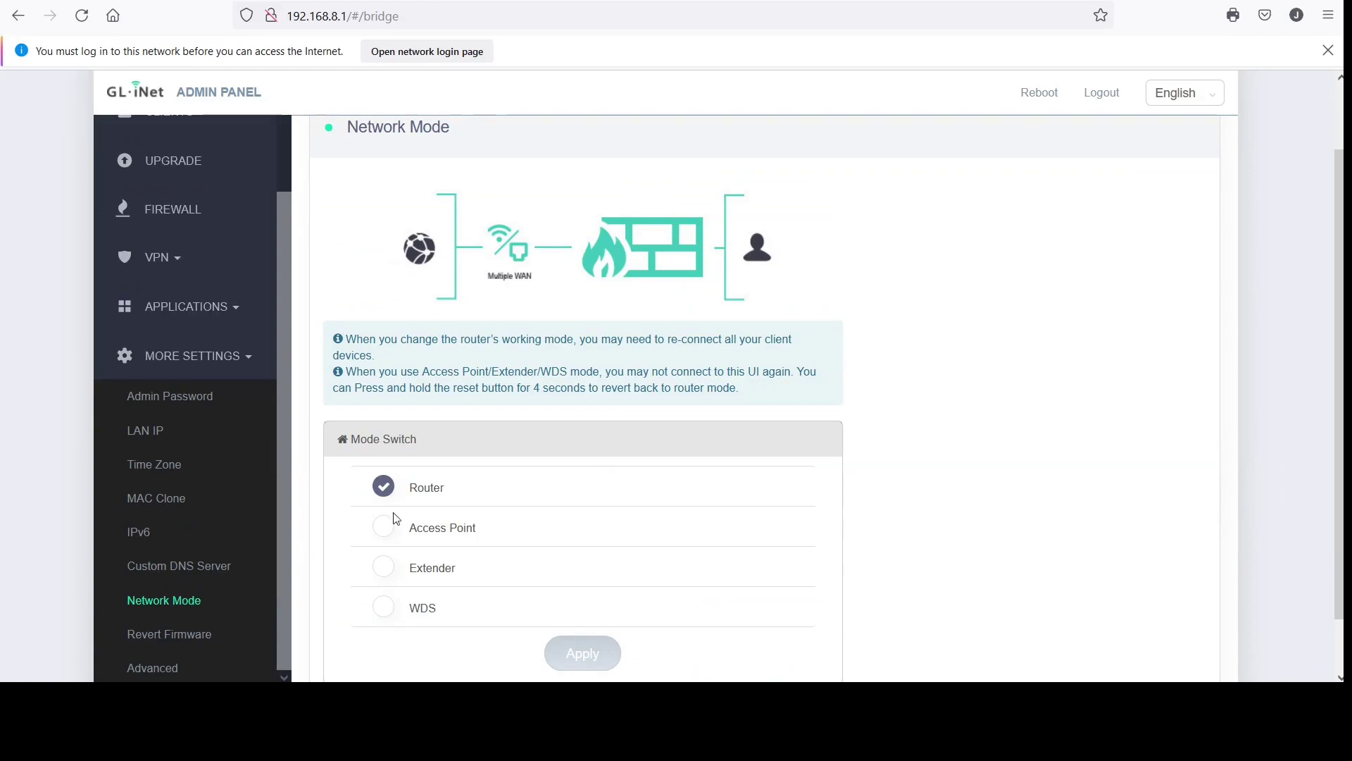
{"action": "left_click", "coordinate": [383, 573]}
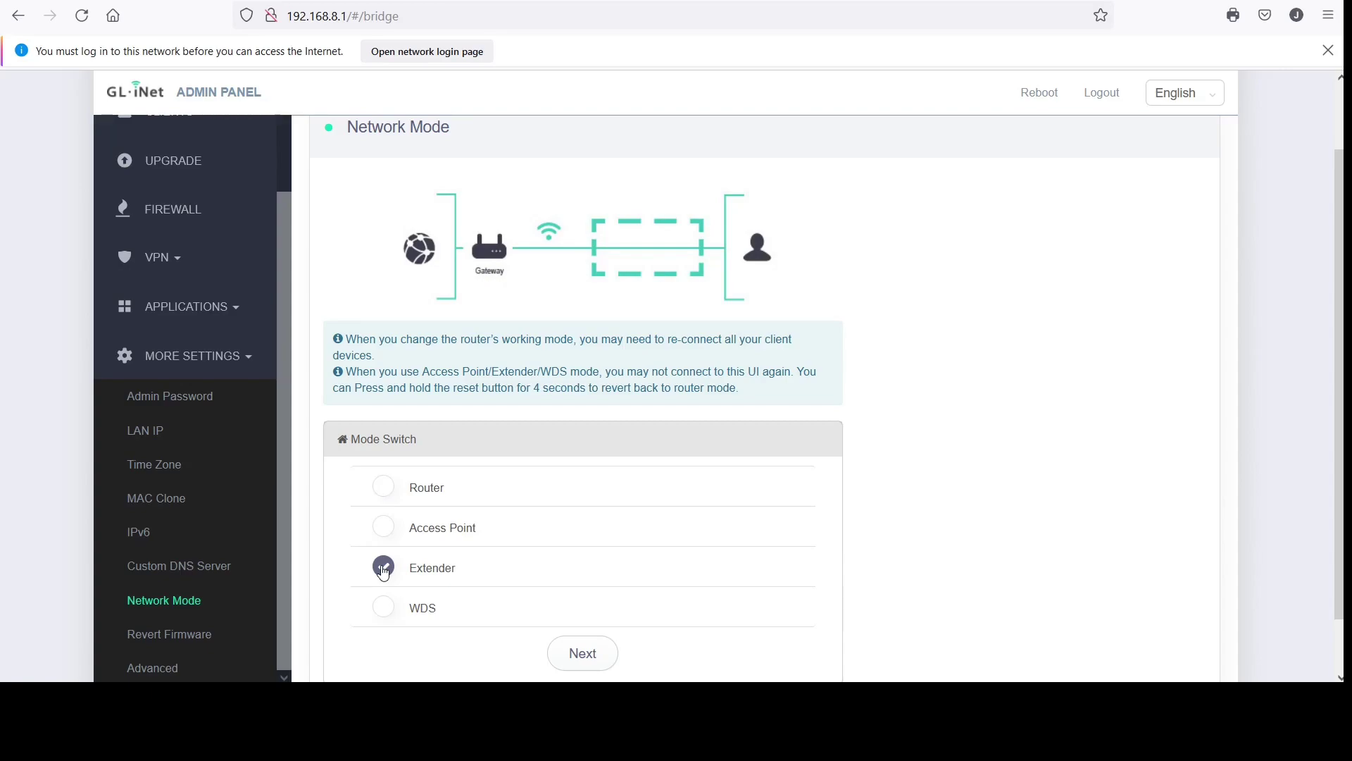
{"action": "scroll", "coordinate": [840, 469], "scroll_direction": "down", "scroll_amount": 1}
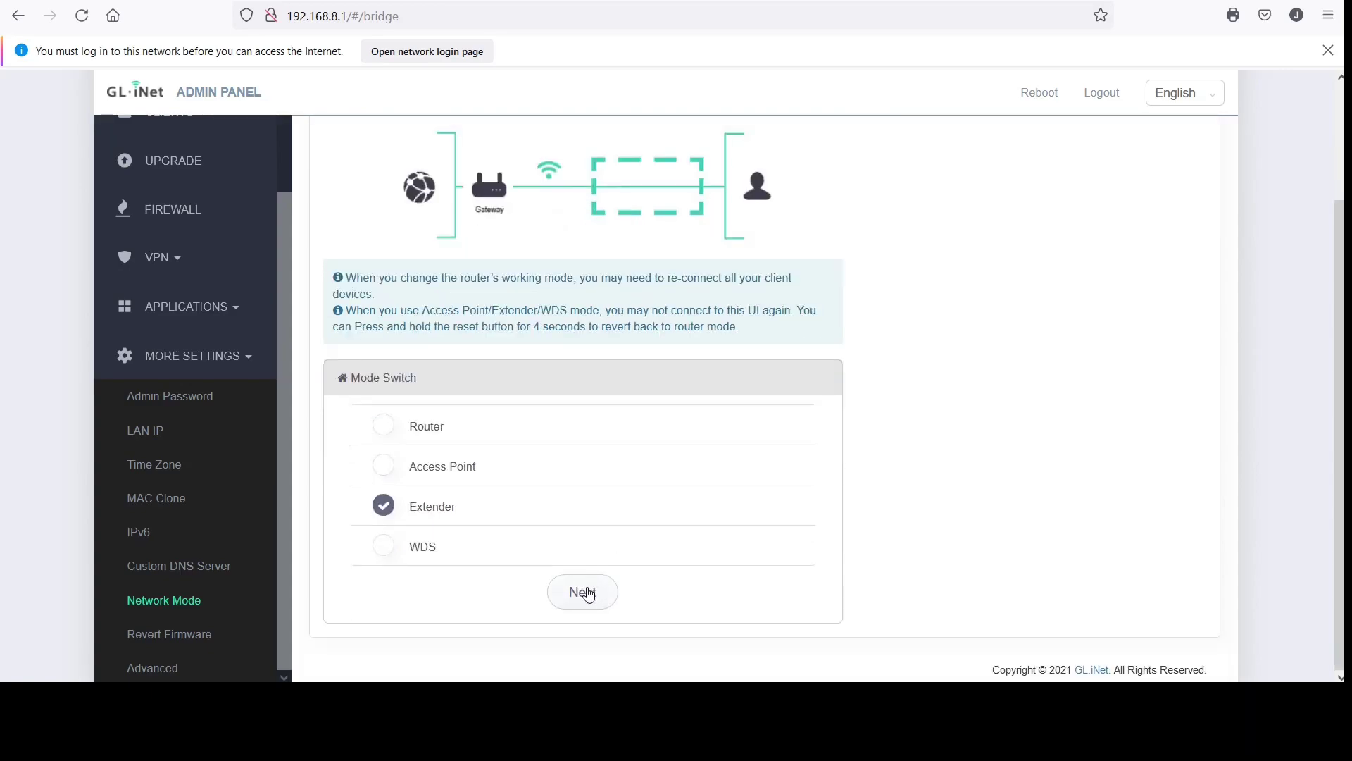
Continue to extender setup and browse nearby networks, keeping SpectrumSetup-40 as the network to extend
{"action": "left_click", "coordinate": [589, 594]}
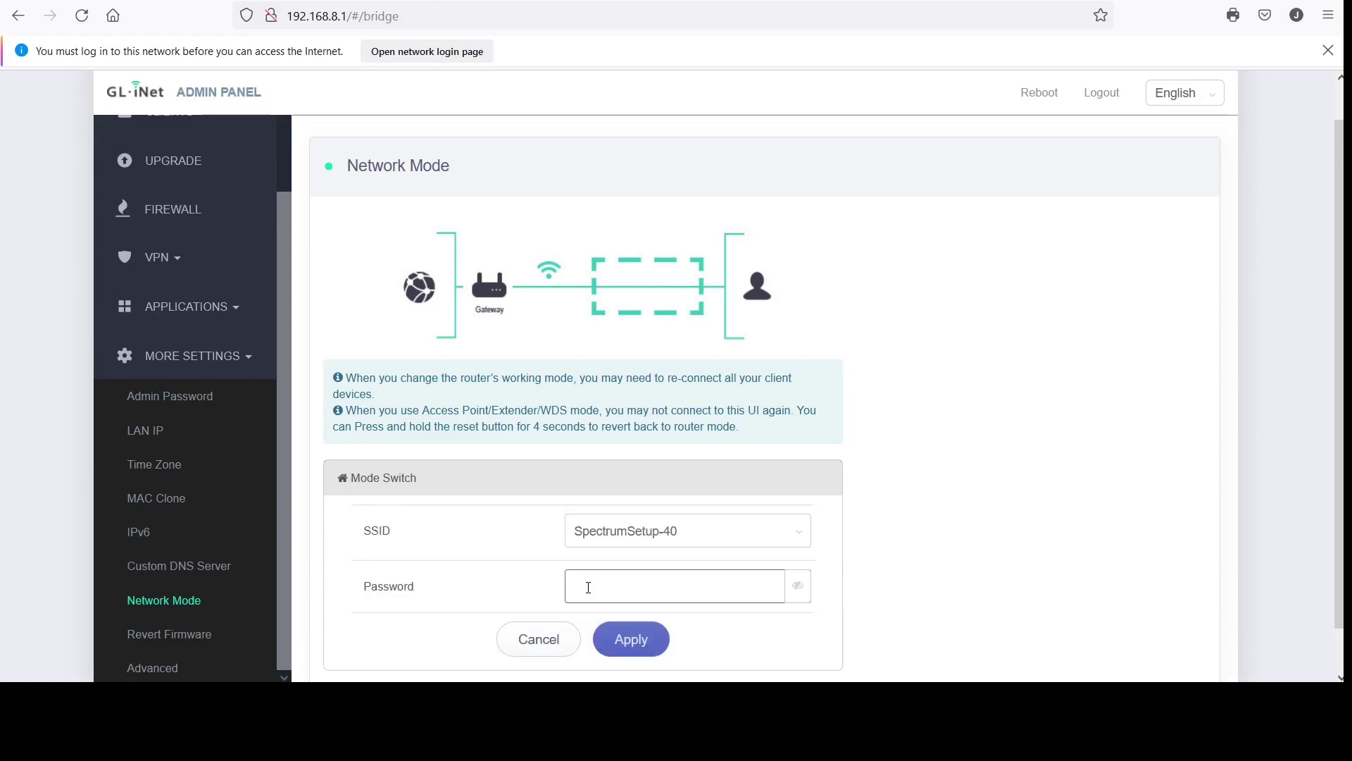
{"action": "scroll", "coordinate": [588, 587], "scroll_direction": "down", "scroll_amount": 1}
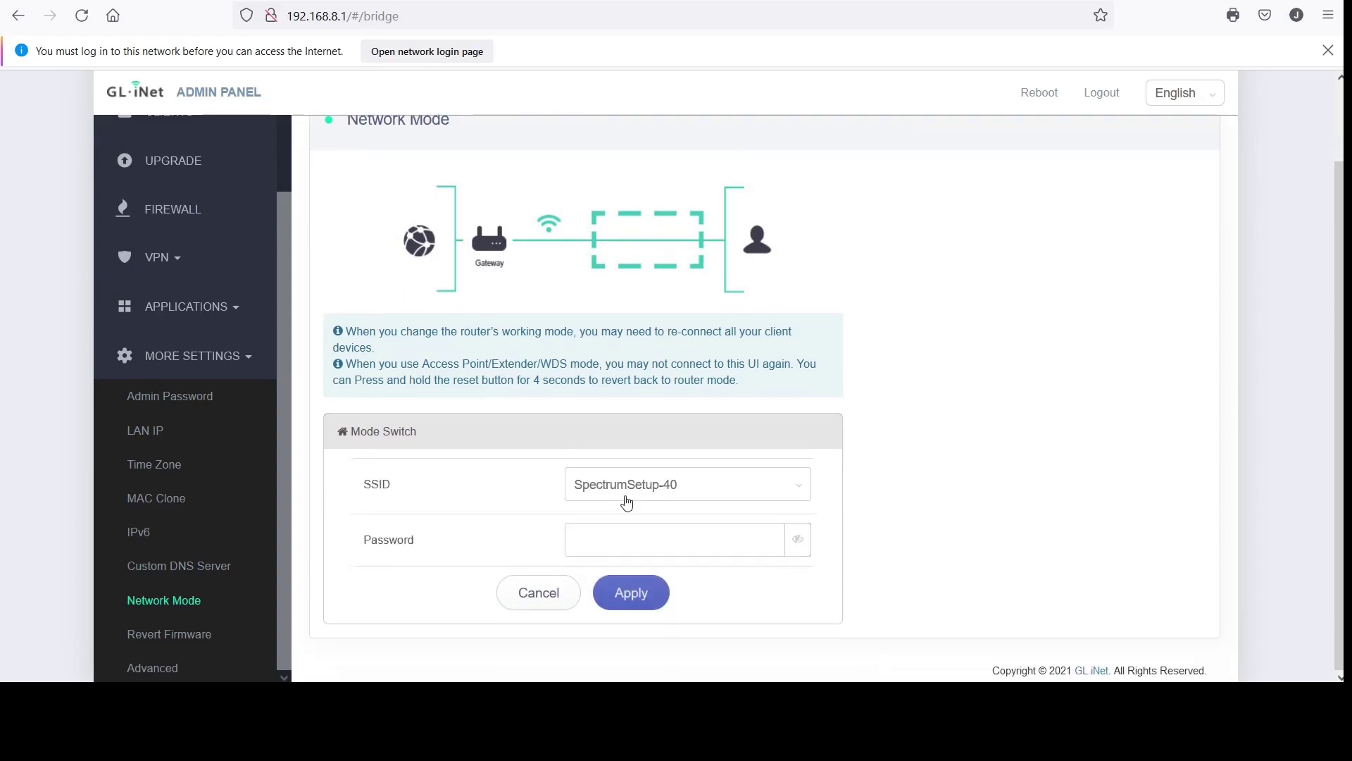
{"action": "left_click", "coordinate": [794, 497]}
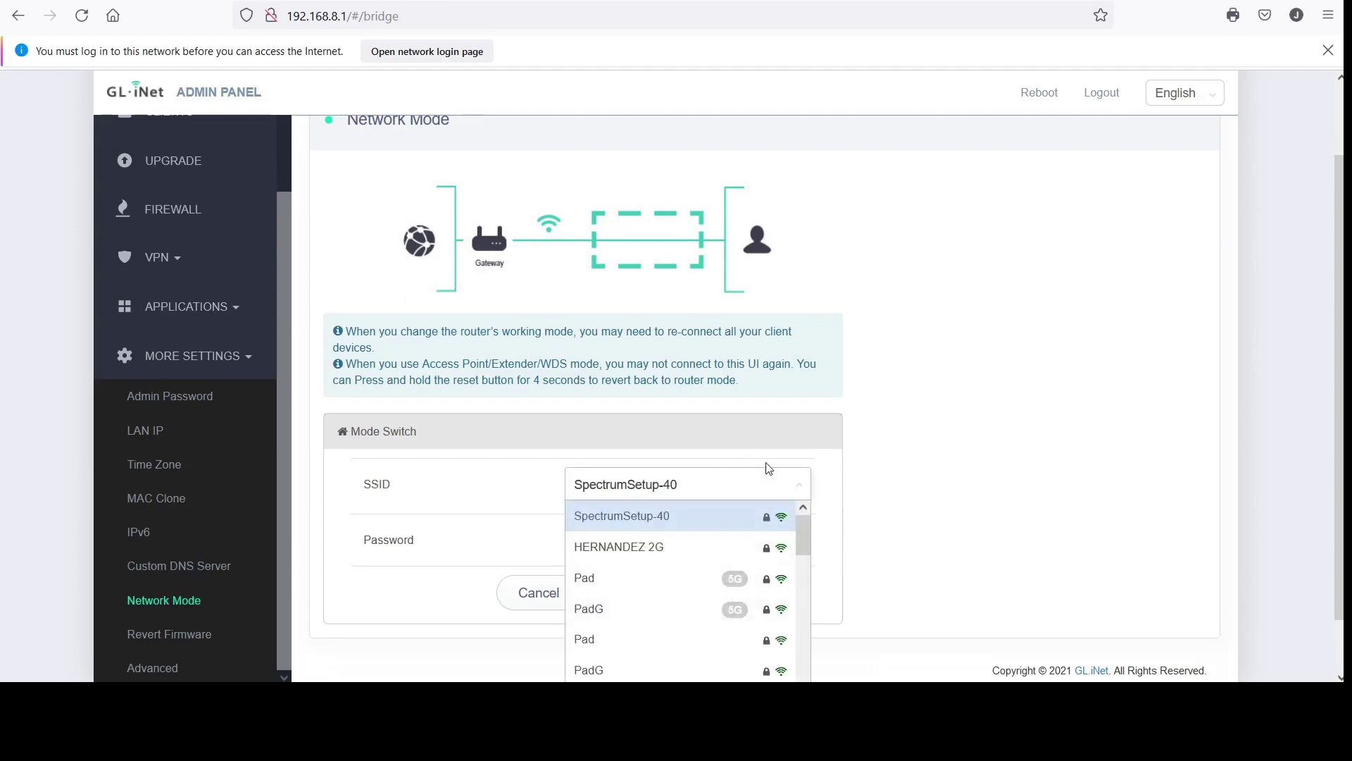
{"action": "left_click", "coordinate": [846, 474]}
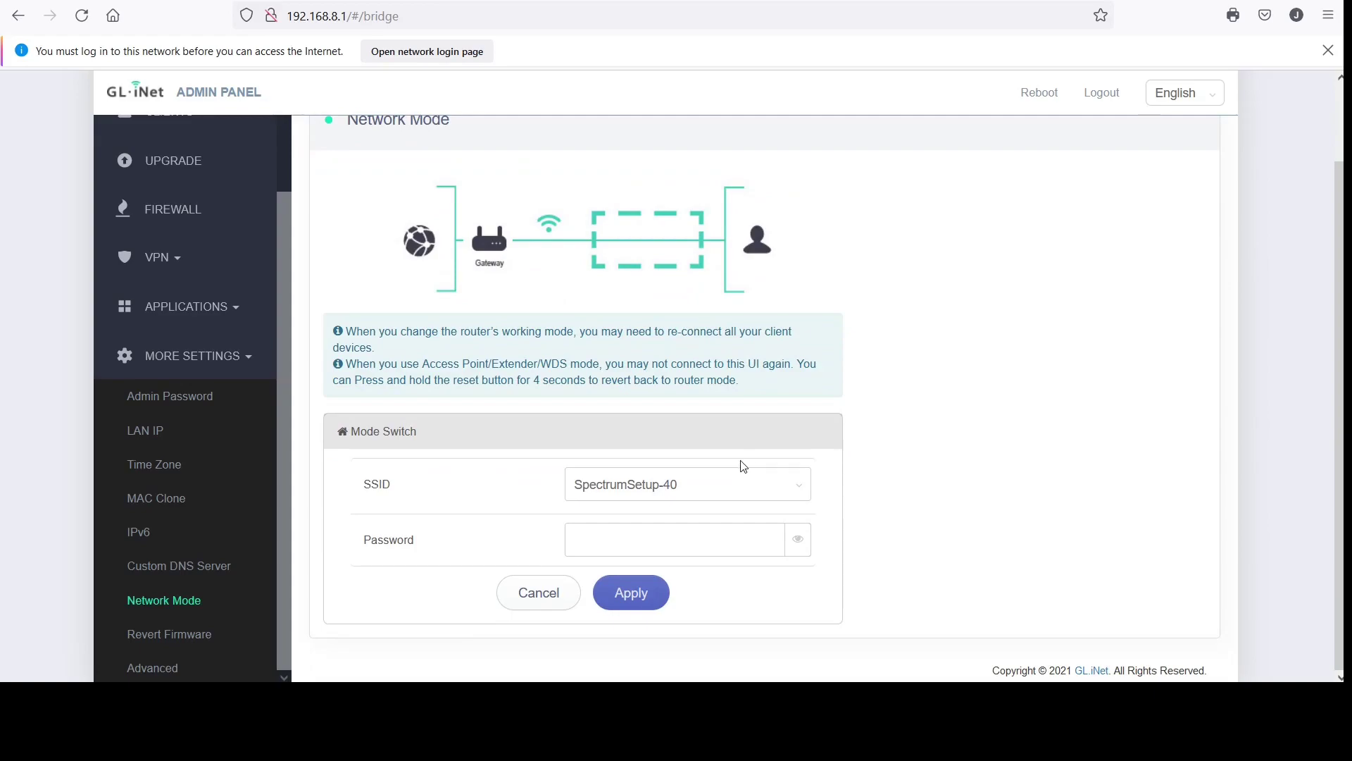
{"action": "left_click", "coordinate": [802, 491]}
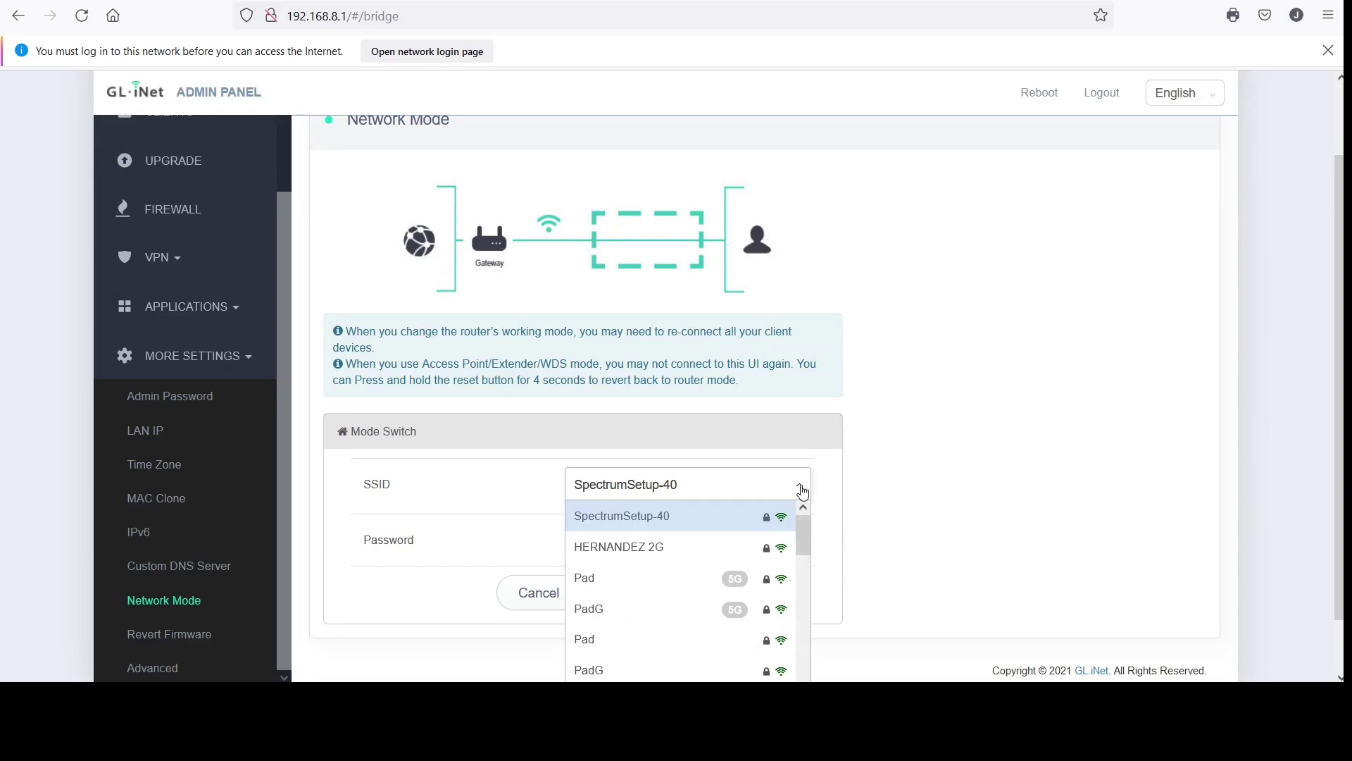
{"action": "left_click", "coordinate": [836, 466]}
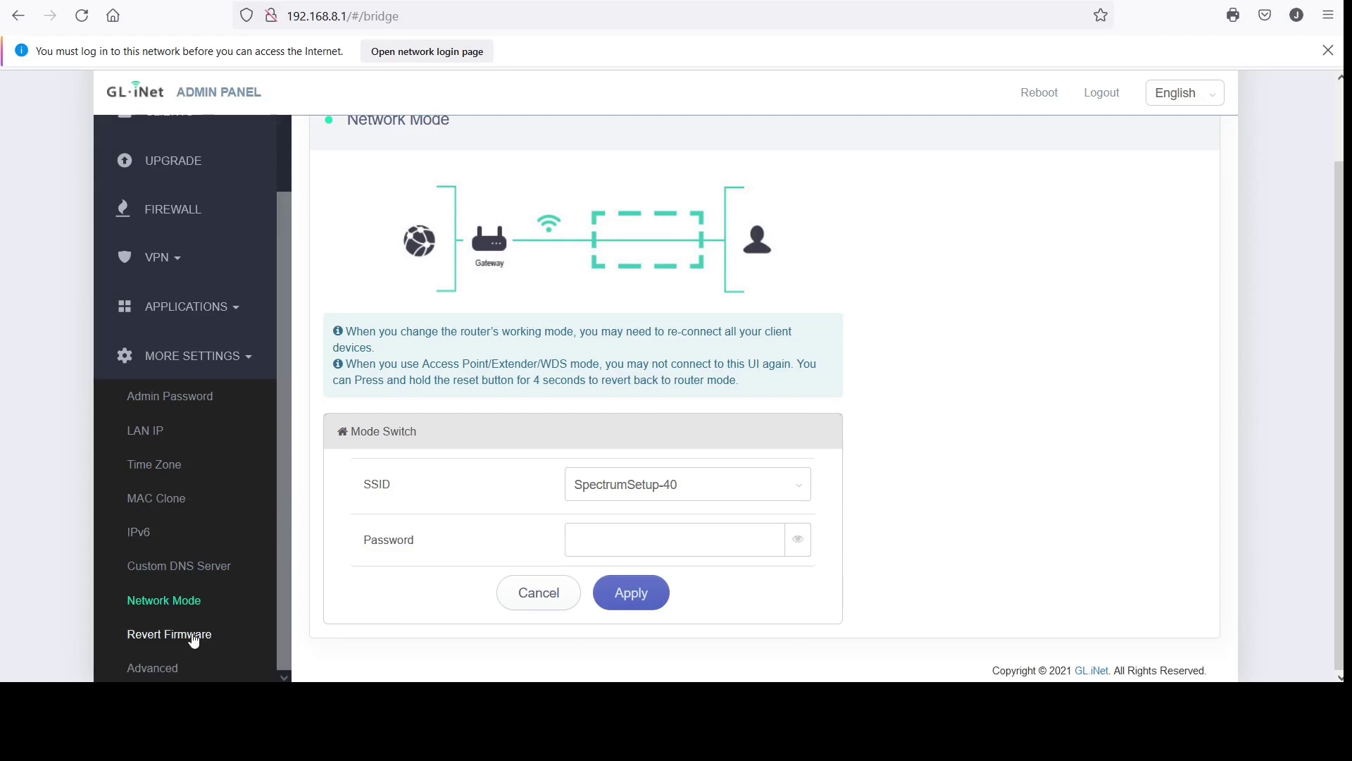
View the Revert Firmware page, then the Advanced page showing Luci not installed
{"action": "left_click", "coordinate": [193, 635]}
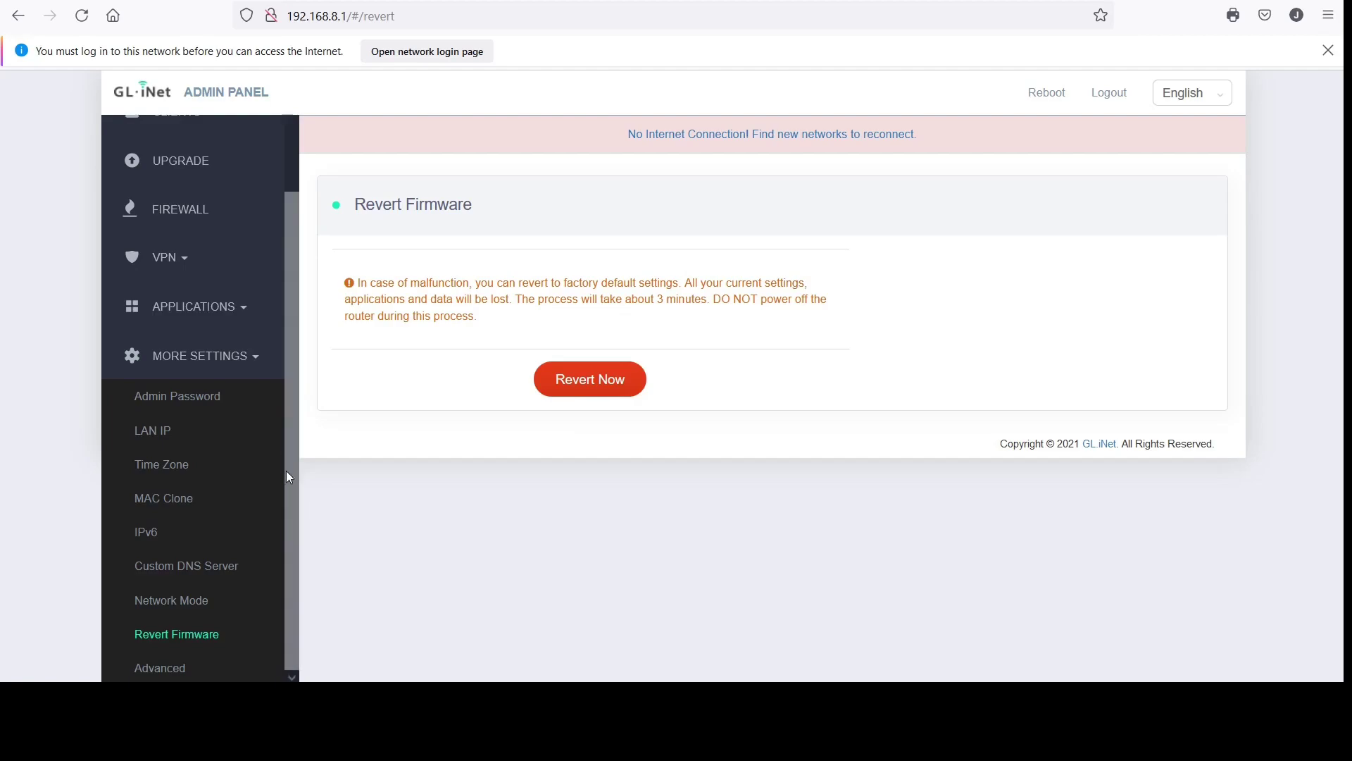
{"action": "left_click", "coordinate": [160, 670]}
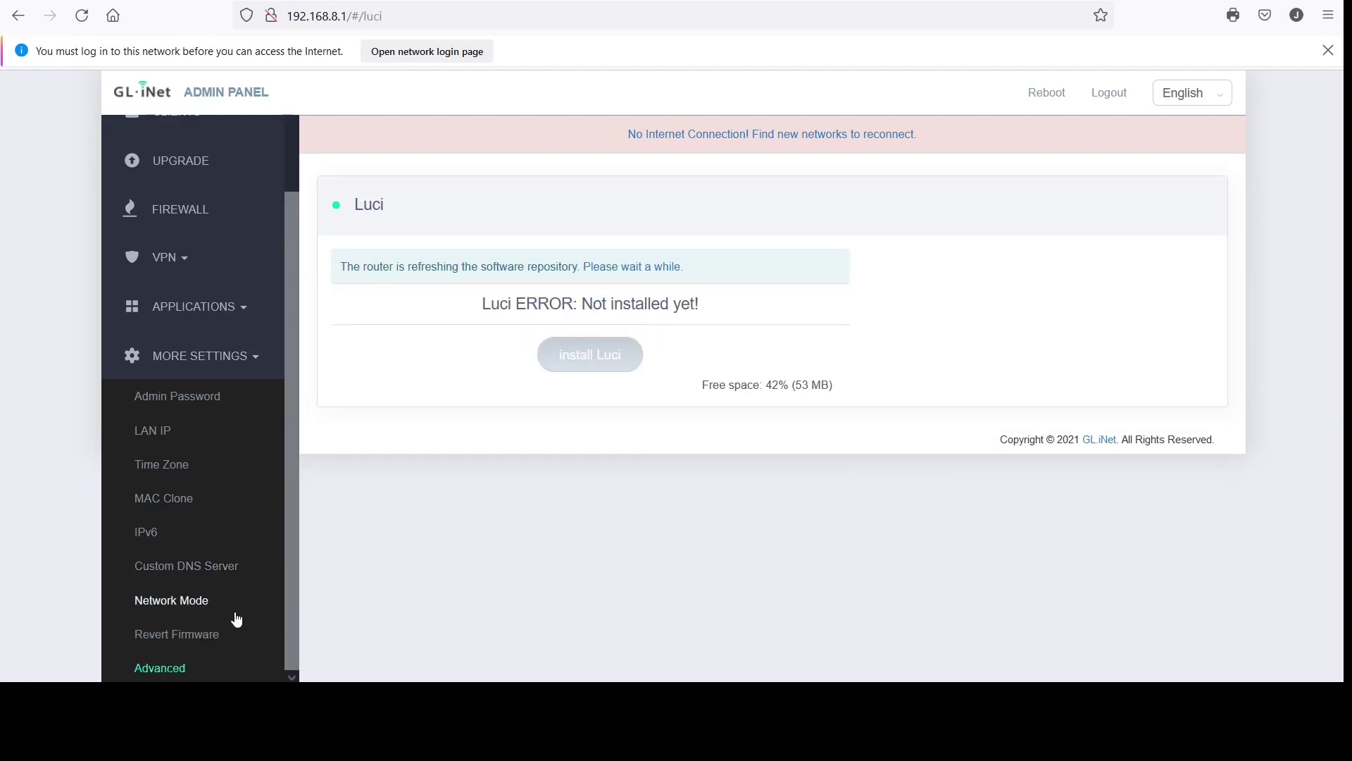
Return to the Internet page, which reports no cable detected in WAN
{"action": "scroll", "coordinate": [236, 619], "scroll_direction": "up", "scroll_amount": 2}
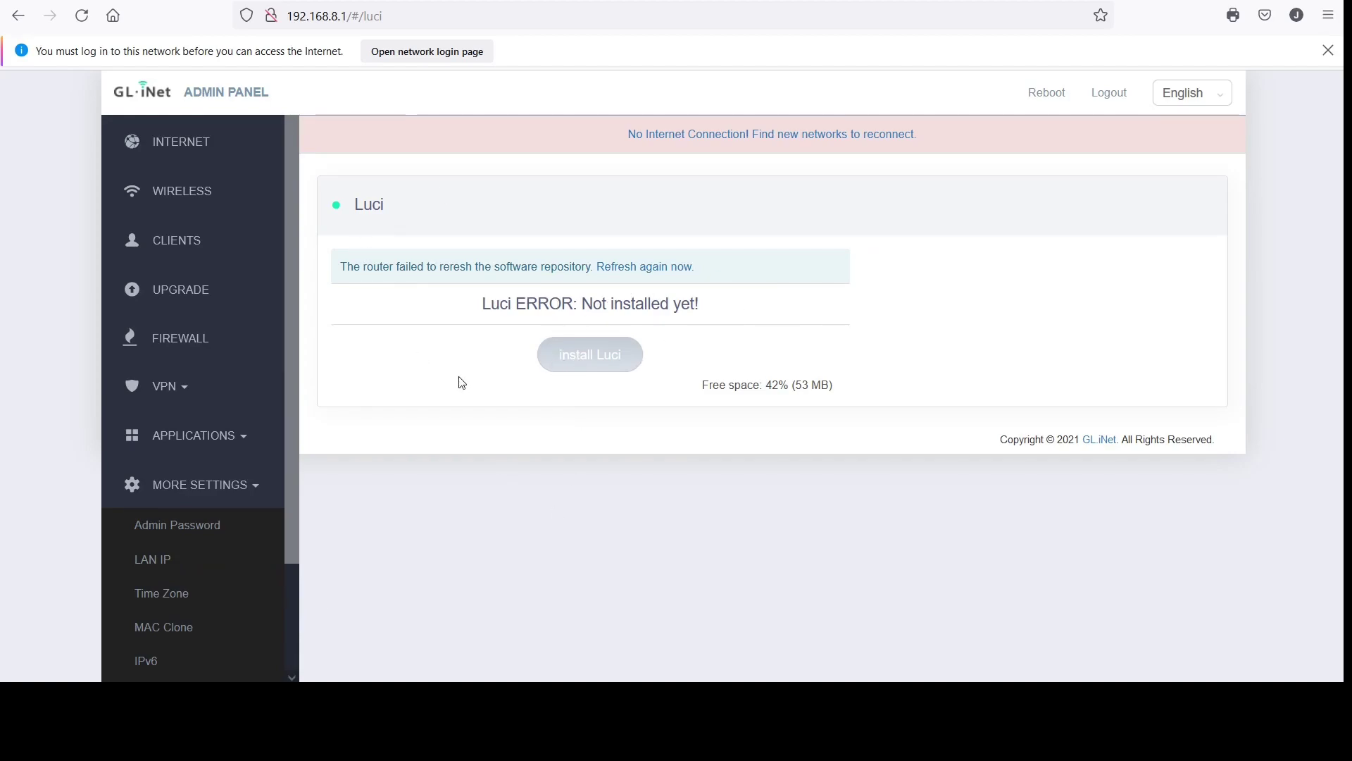
{"action": "left_click_drag", "start_coordinate": [286, 524], "coordinate": [302, 453]}
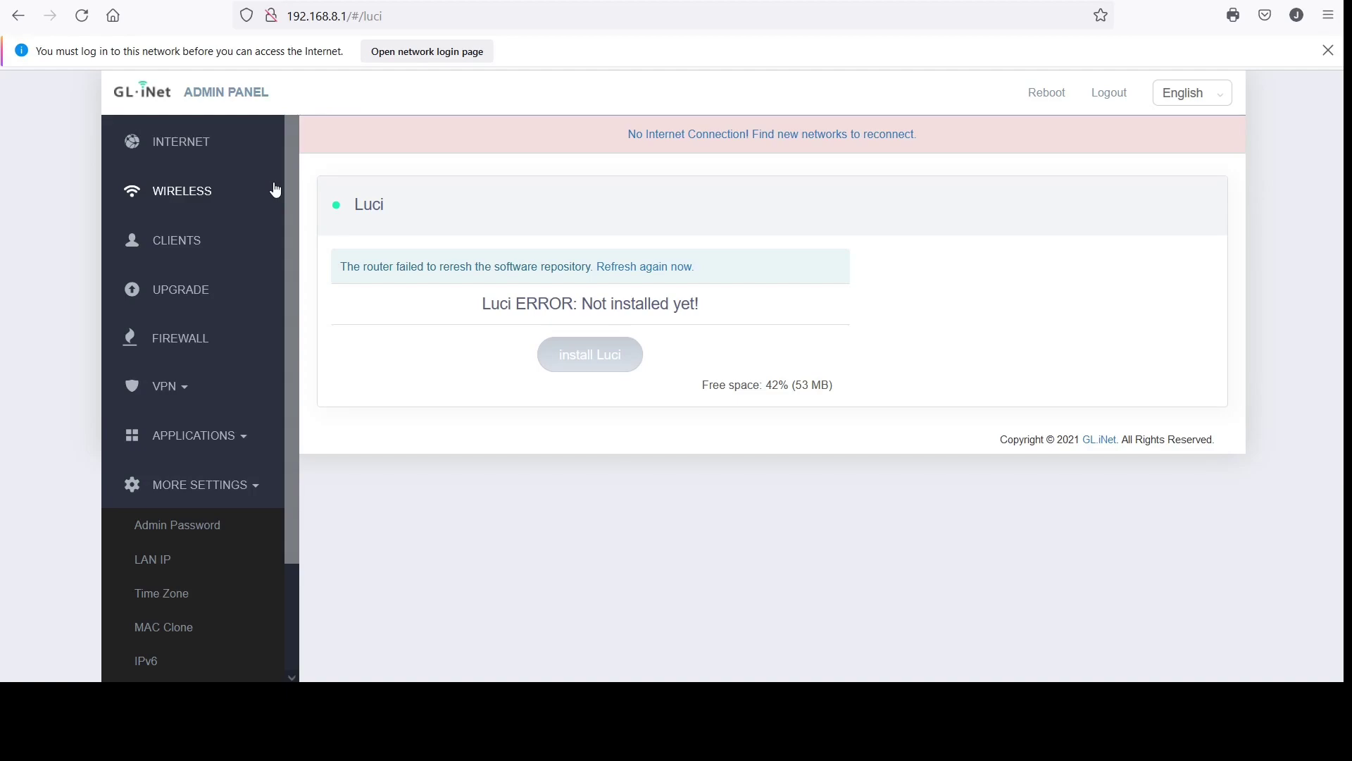
{"action": "left_click", "coordinate": [173, 146]}
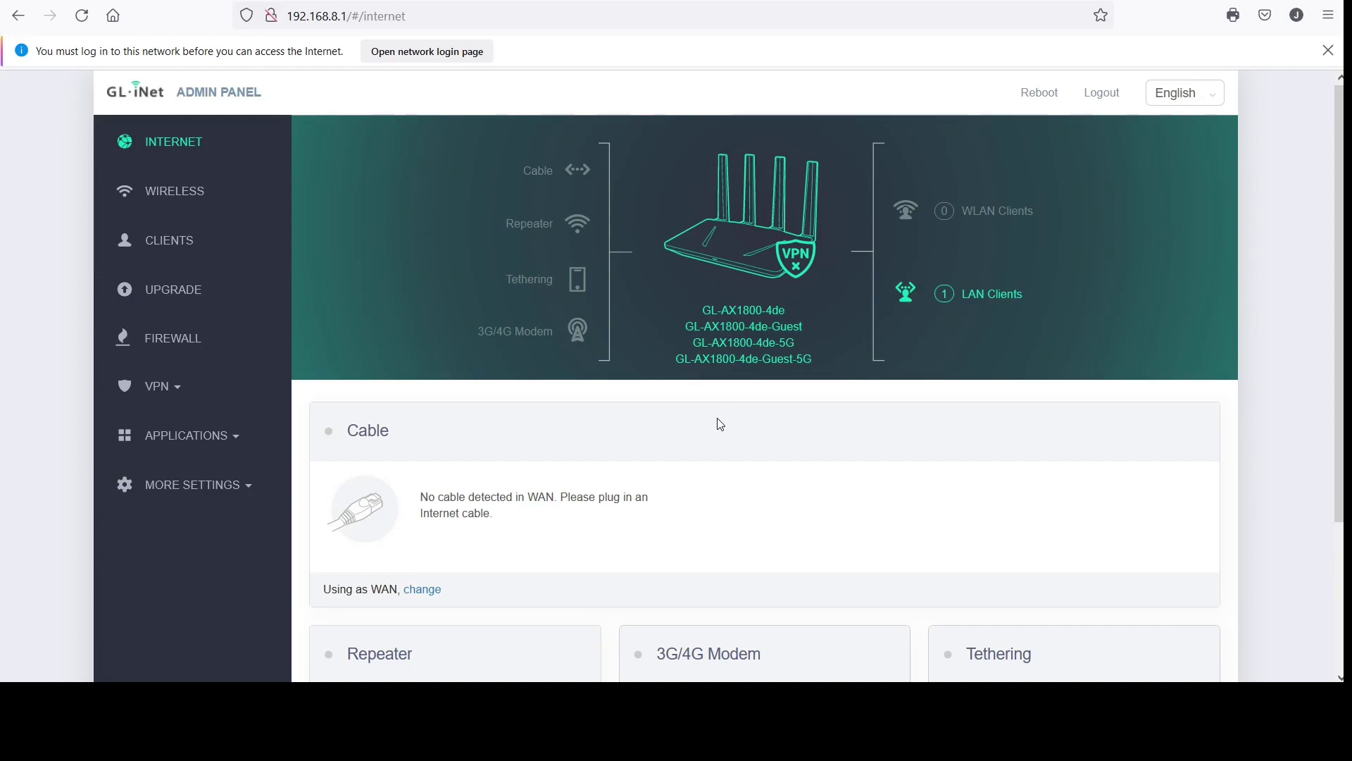
{"action": "scroll", "coordinate": [720, 423], "scroll_direction": "down", "scroll_amount": 3}
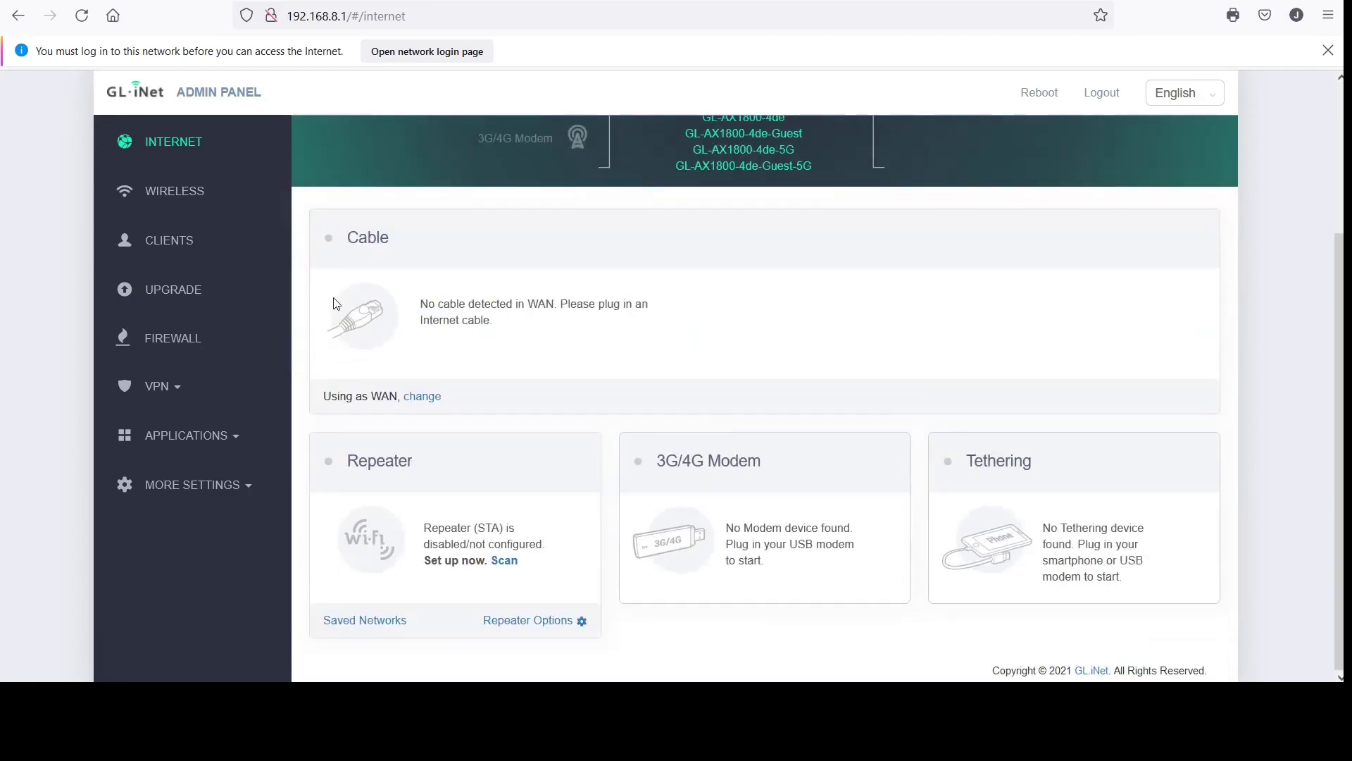
{"action": "left_click", "coordinate": [422, 398]}
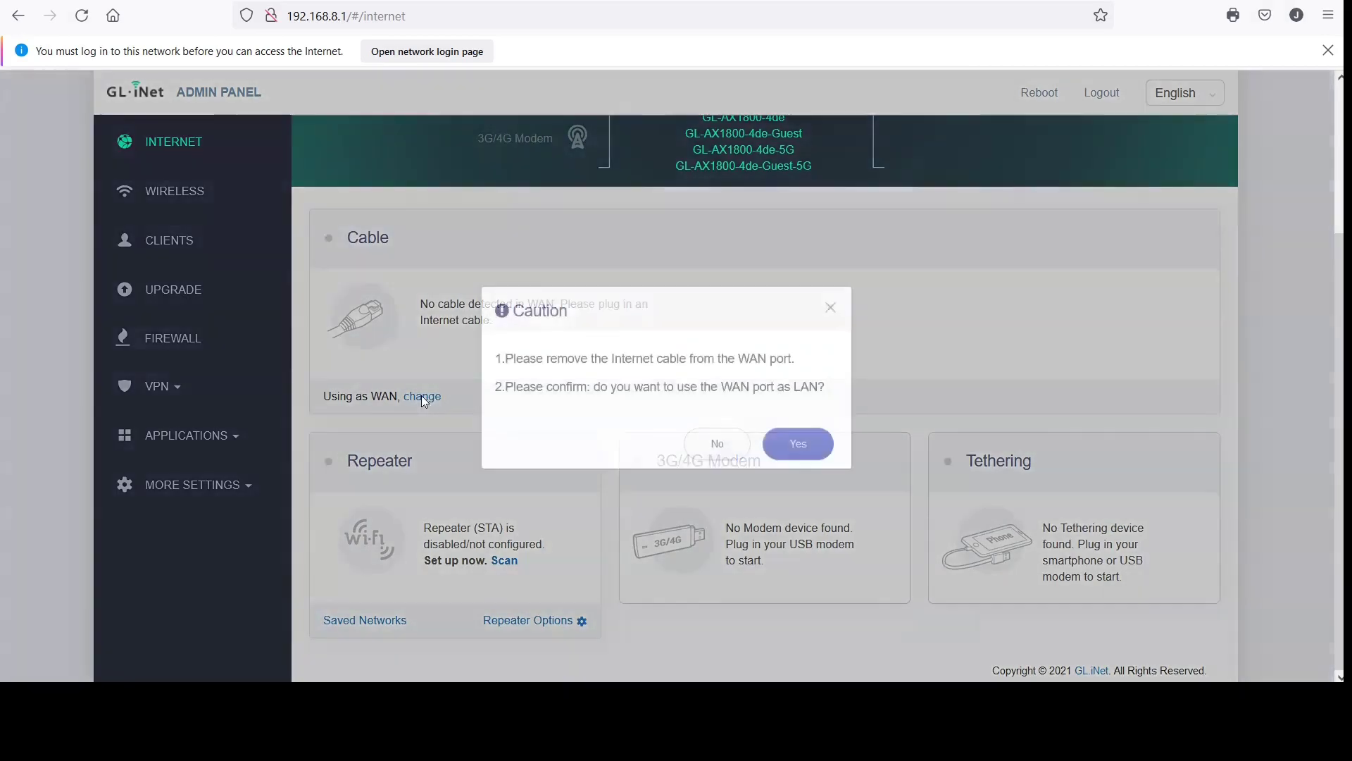
{"action": "left_click", "coordinate": [712, 446]}
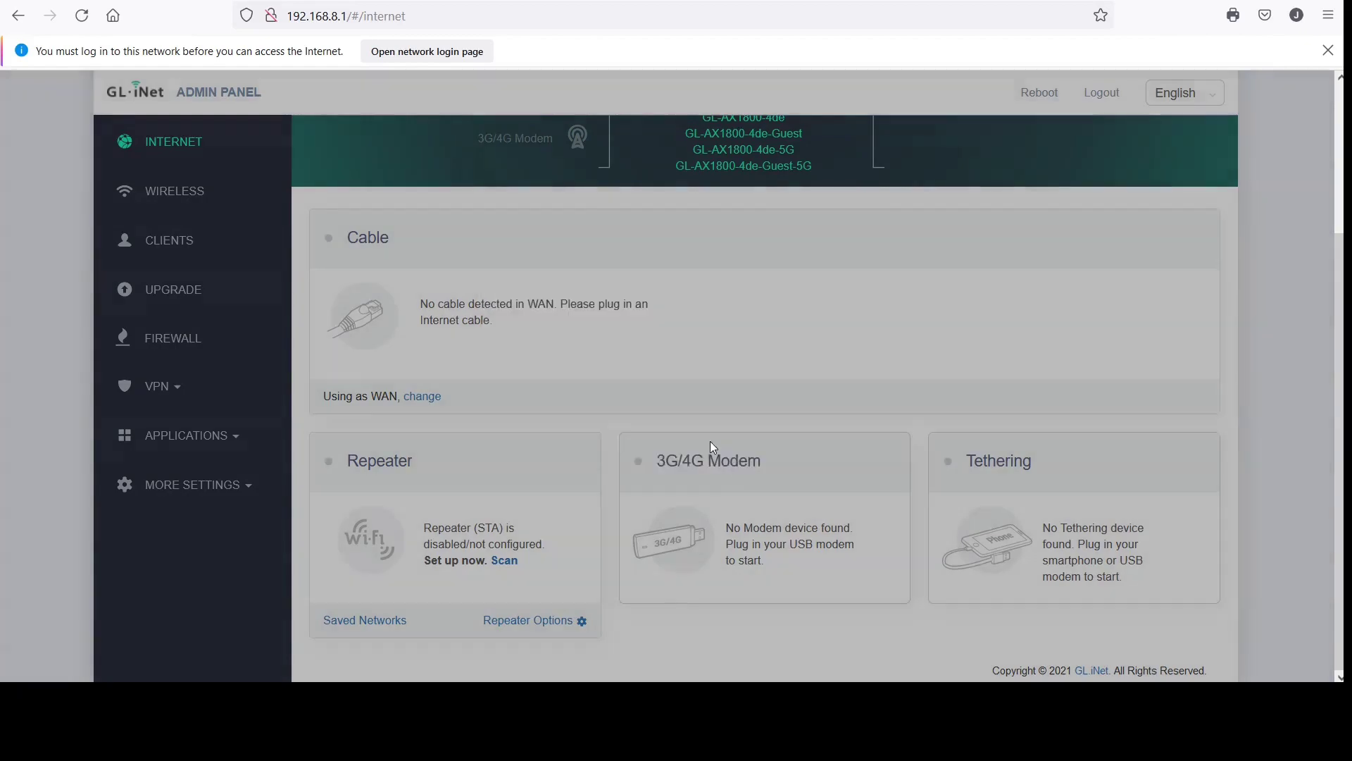
On the Wireless page, check the 2.4G TX Power choices, leaving it at Max
{"action": "left_click", "coordinate": [170, 202]}
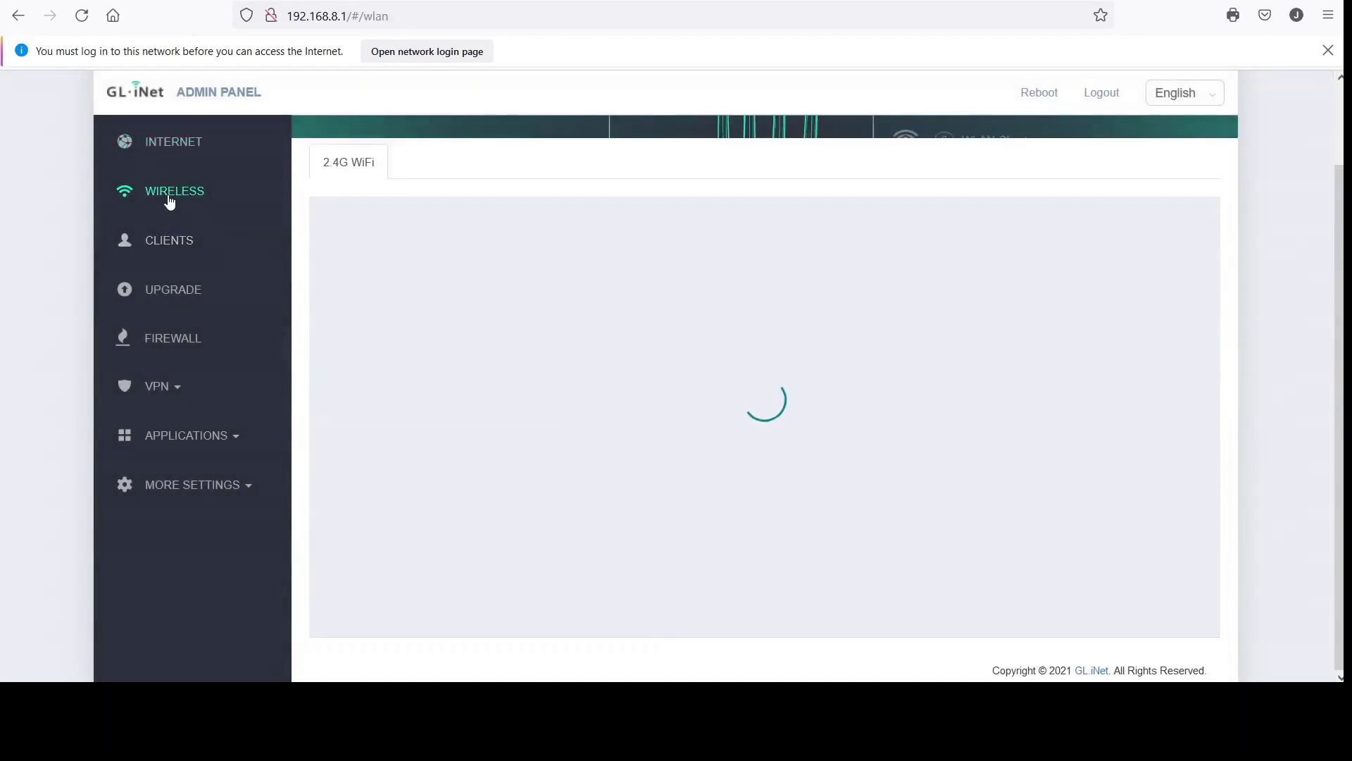
{"action": "scroll", "coordinate": [600, 364], "scroll_direction": "down", "scroll_amount": 5}
{"action": "scroll", "coordinate": [600, 365], "scroll_direction": "down", "scroll_amount": 1}
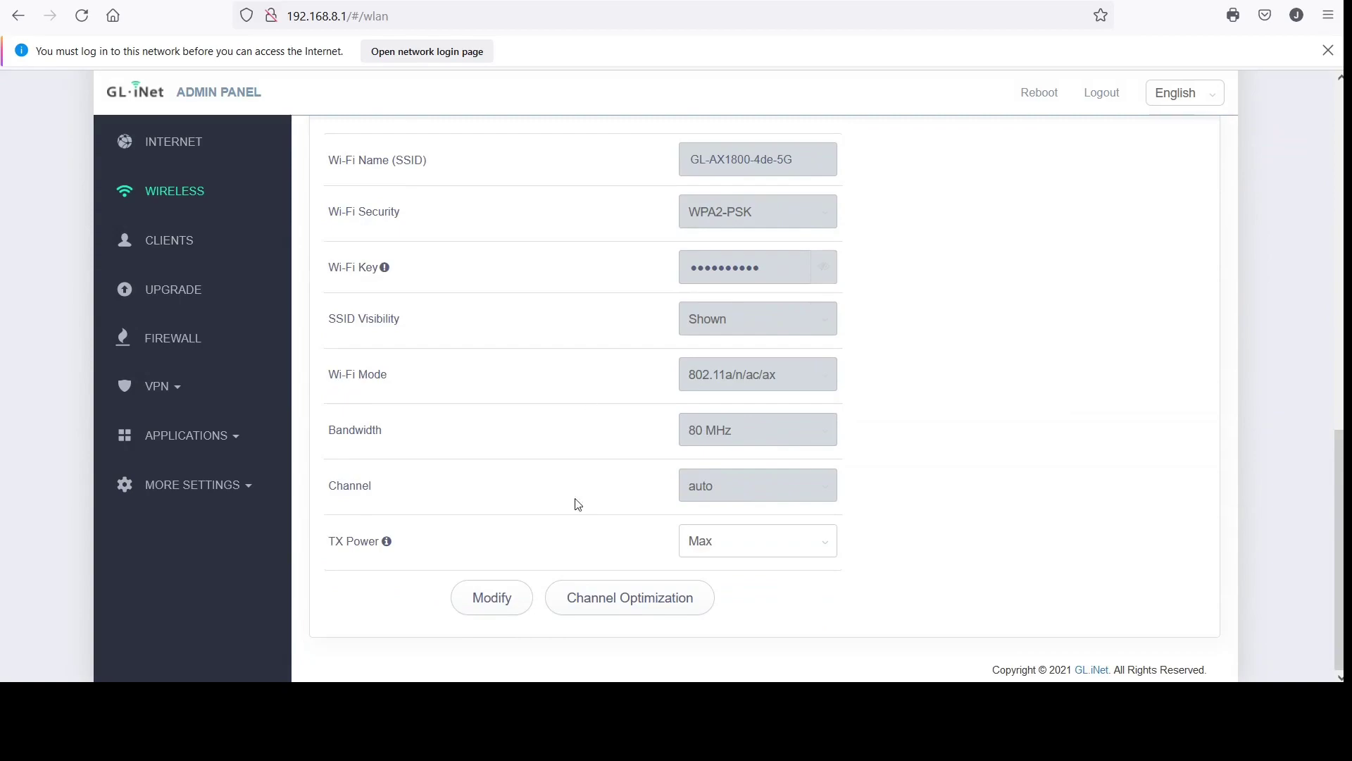
{"action": "scroll", "coordinate": [580, 518], "scroll_direction": "up", "scroll_amount": 10}
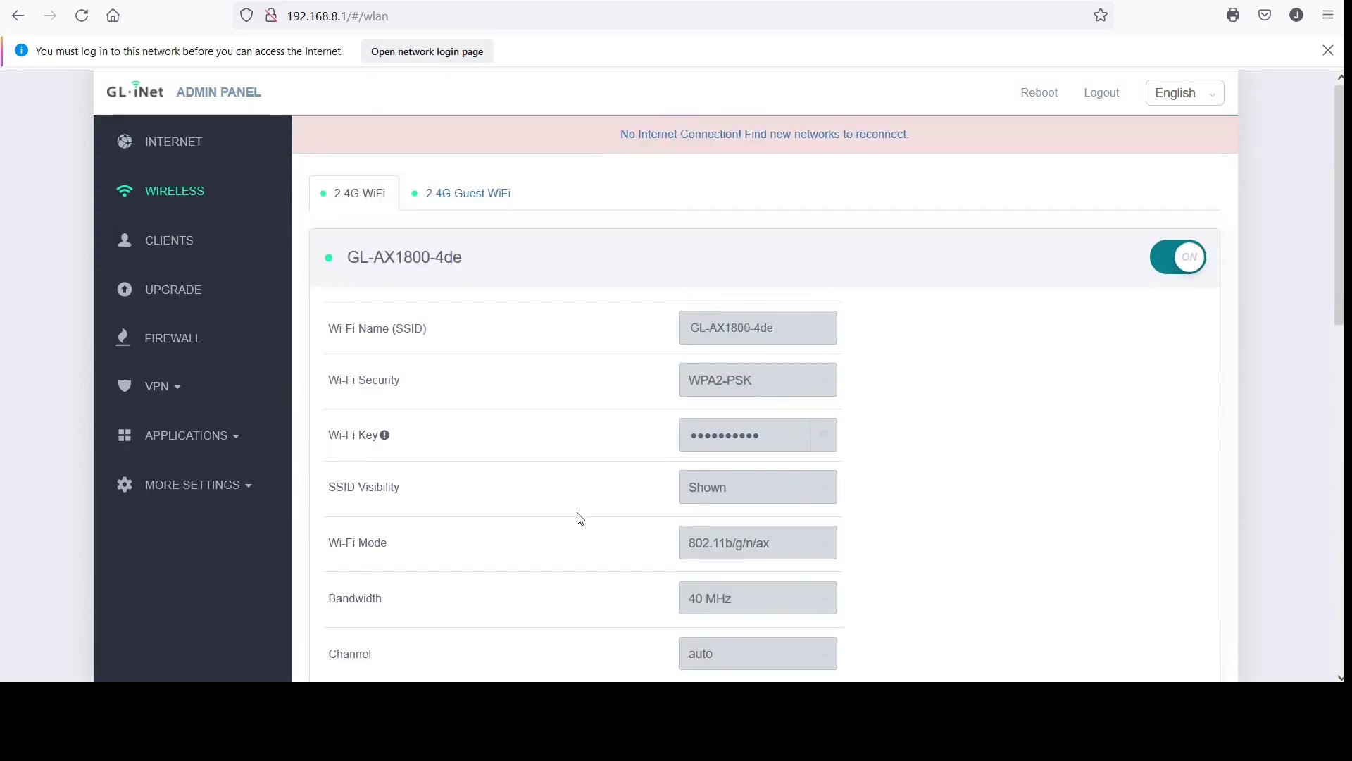
{"action": "scroll", "coordinate": [579, 519], "scroll_direction": "down", "scroll_amount": 3}
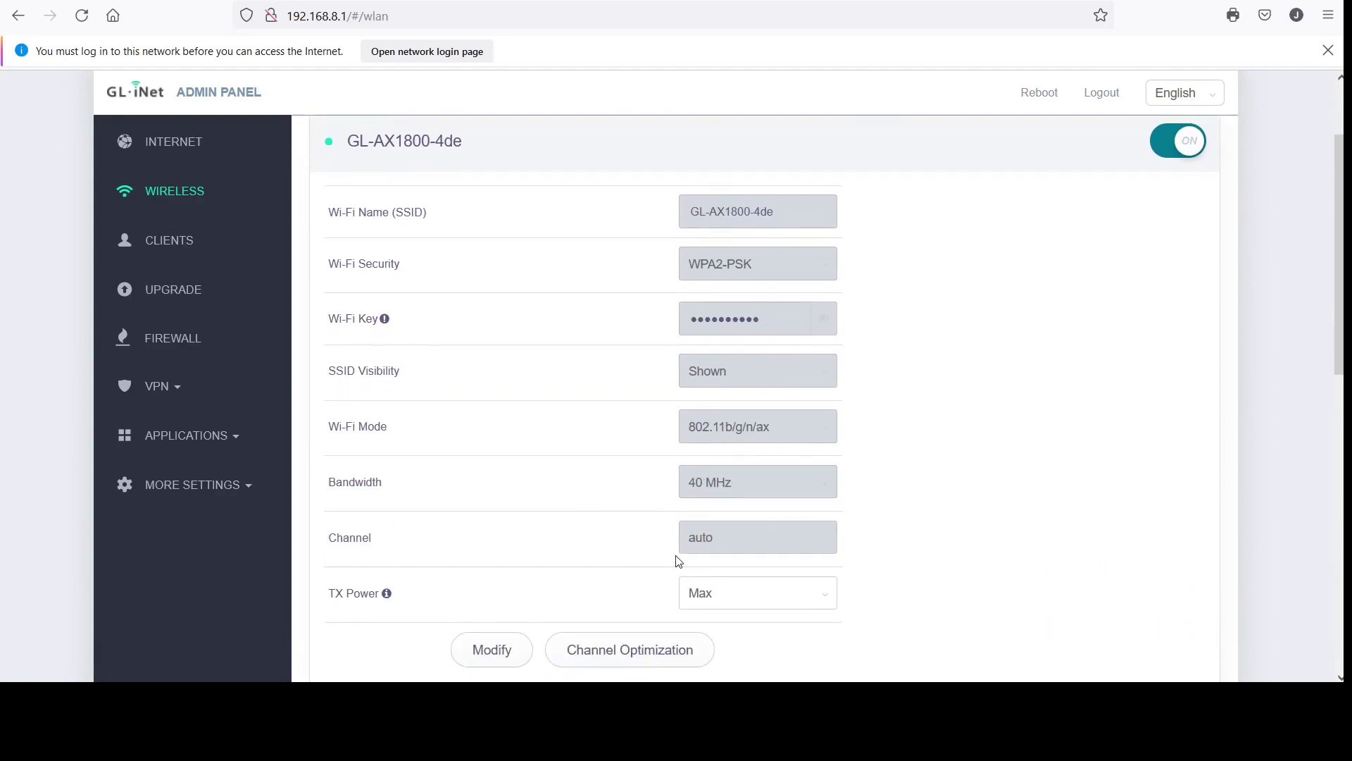
{"action": "left_click", "coordinate": [824, 599]}
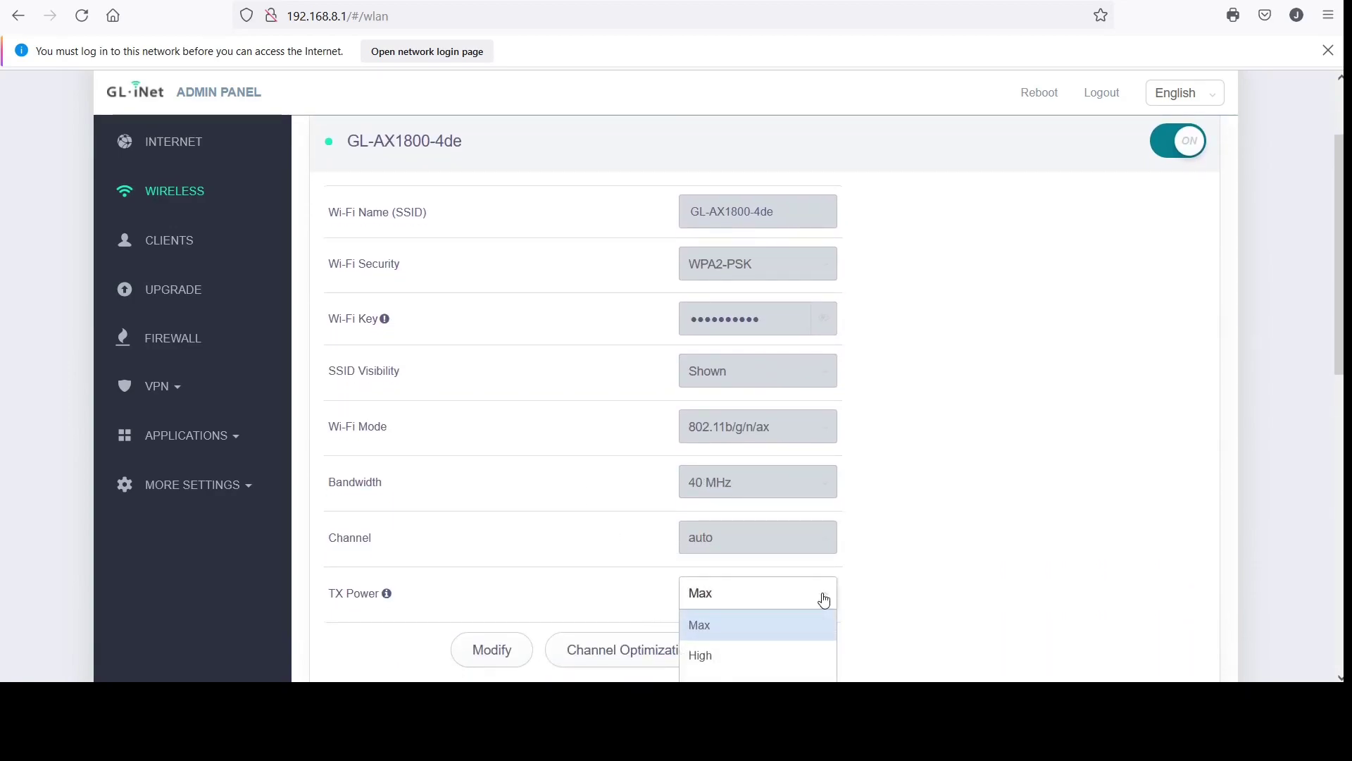
{"action": "scroll", "coordinate": [881, 610], "scroll_direction": "down", "scroll_amount": 2}
{"action": "scroll", "coordinate": [886, 610], "scroll_direction": "down", "scroll_amount": 1}
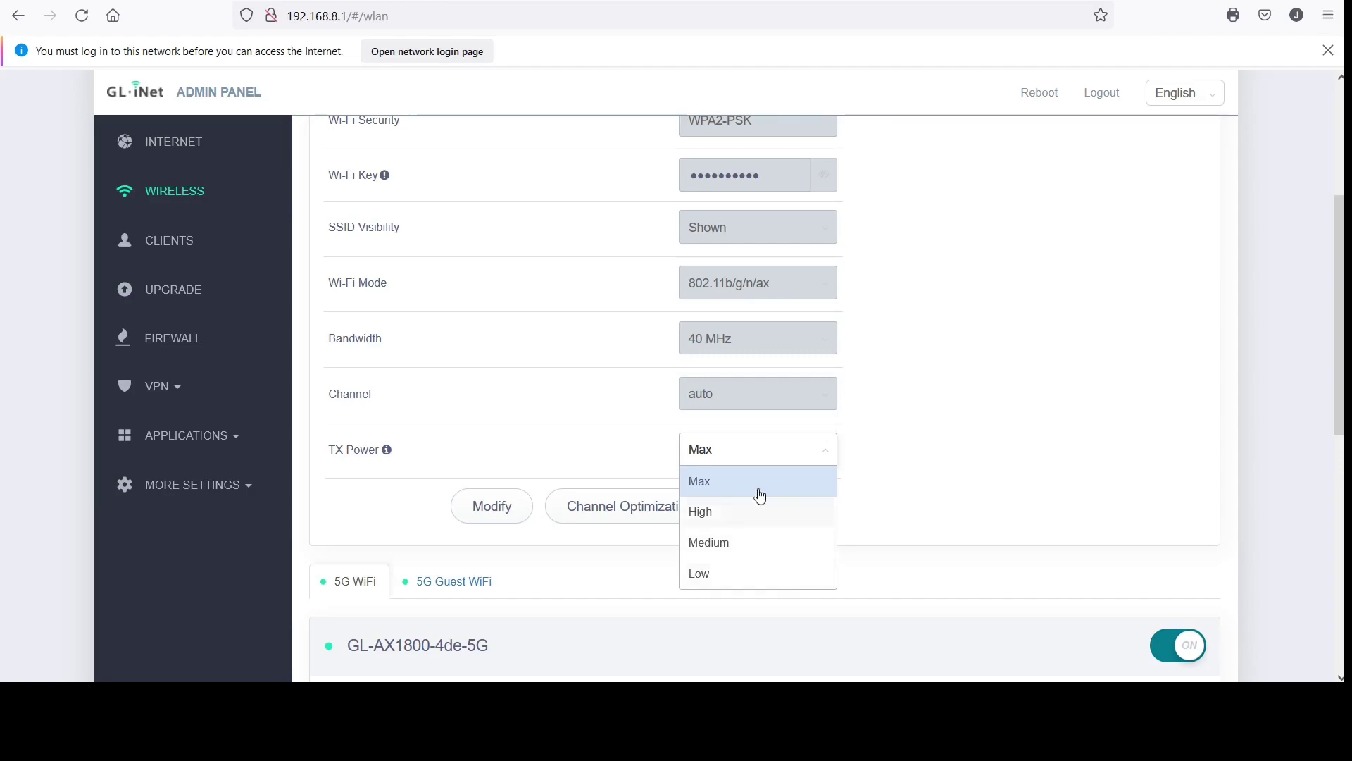
{"action": "left_click", "coordinate": [890, 460]}
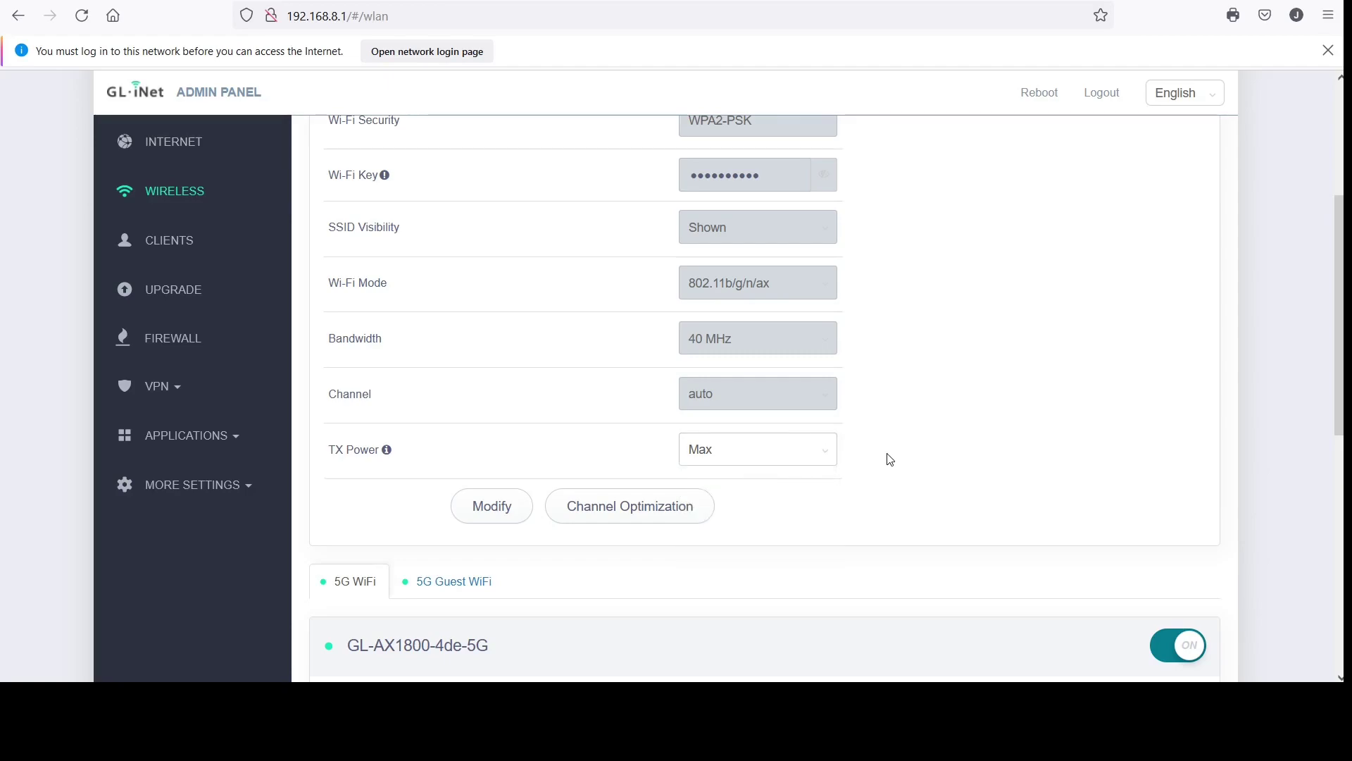
Check the 5G TX Power choices, keeping Max, and glance at the 5G Guest WiFi tab
{"action": "scroll", "coordinate": [890, 459], "scroll_direction": "down", "scroll_amount": 5}
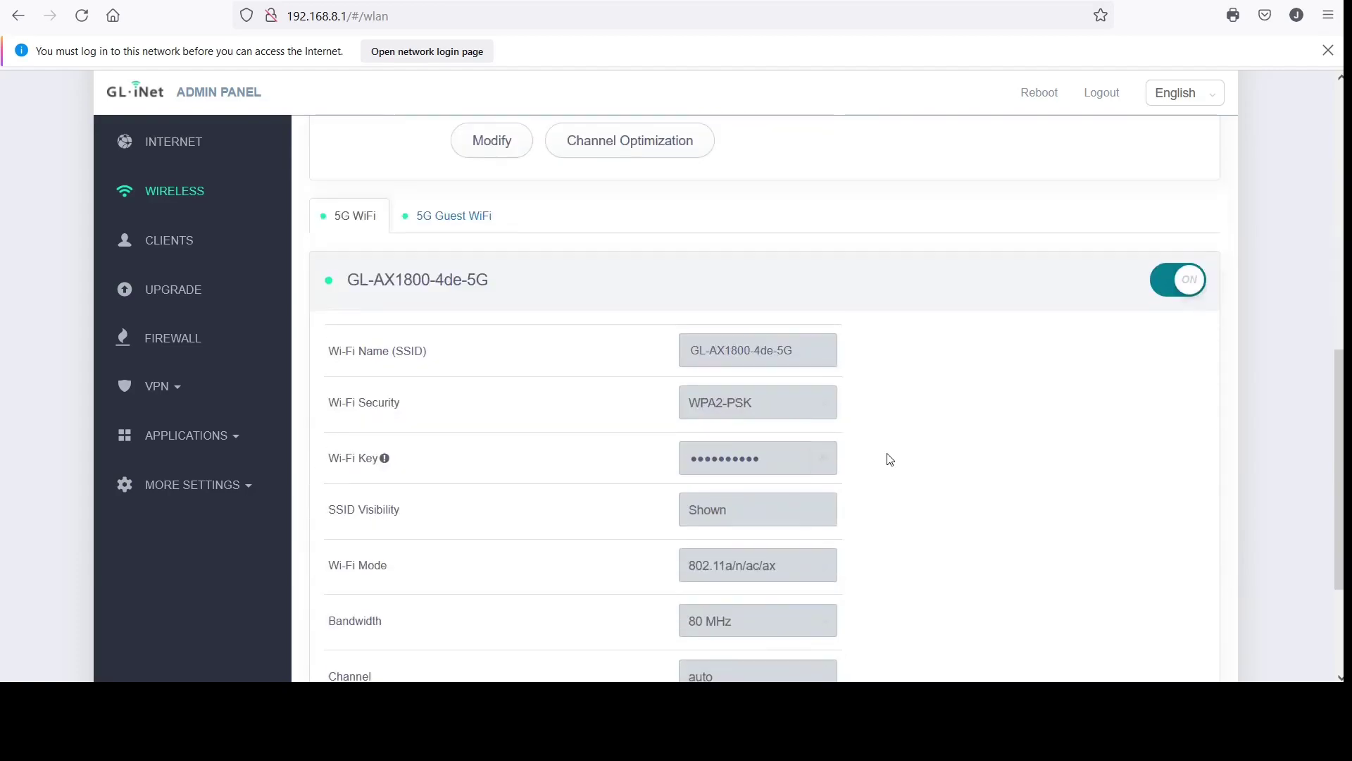
{"action": "scroll", "coordinate": [889, 459], "scroll_direction": "down", "scroll_amount": 3}
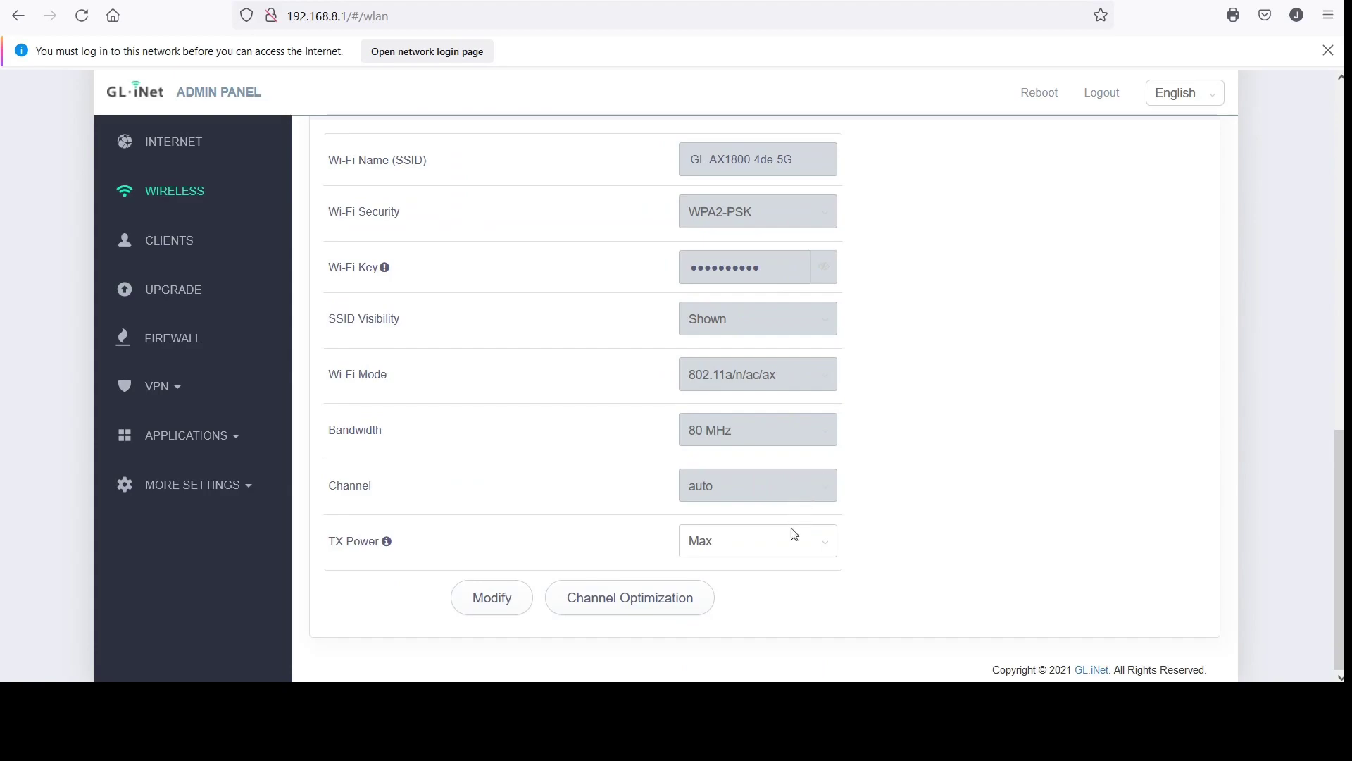
{"action": "left_click", "coordinate": [829, 547]}
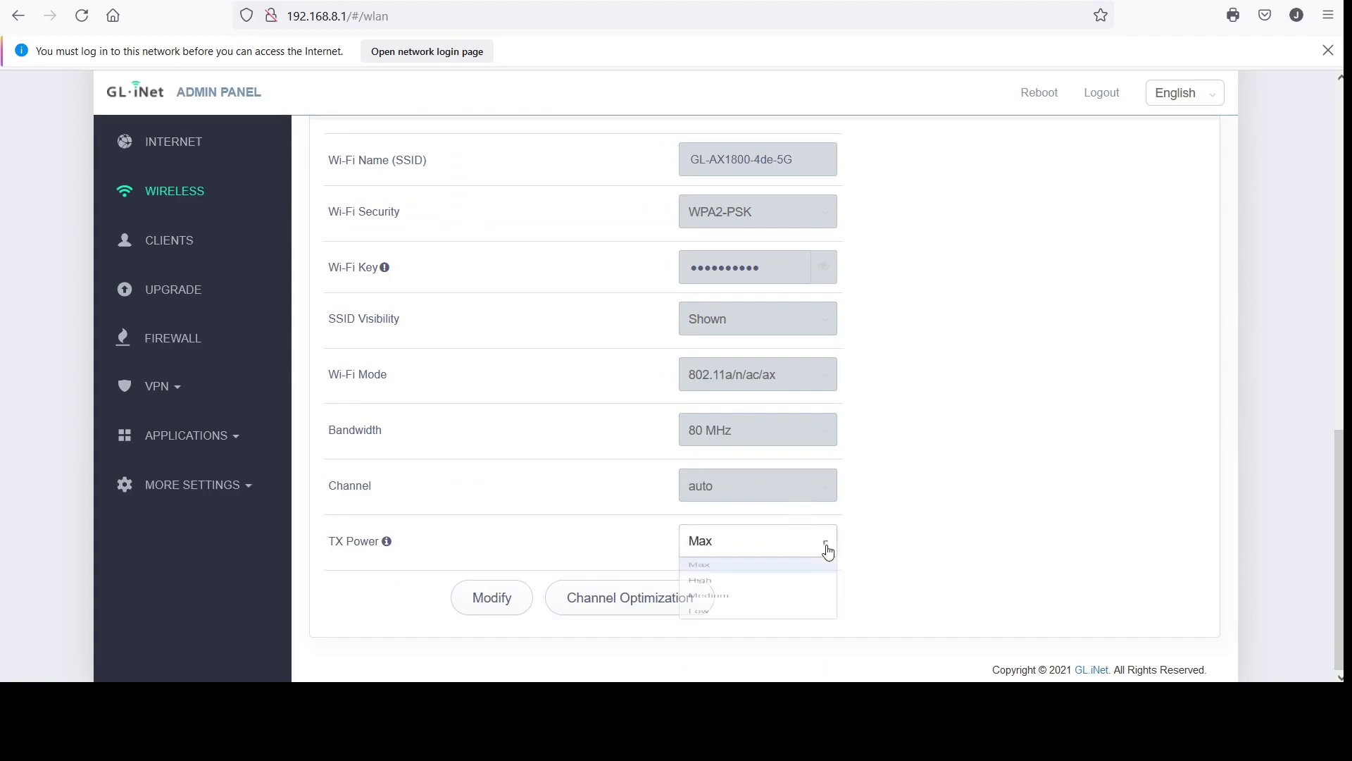
{"action": "left_click", "coordinate": [899, 517]}
{"action": "scroll", "coordinate": [899, 517], "scroll_direction": "up", "scroll_amount": 3}
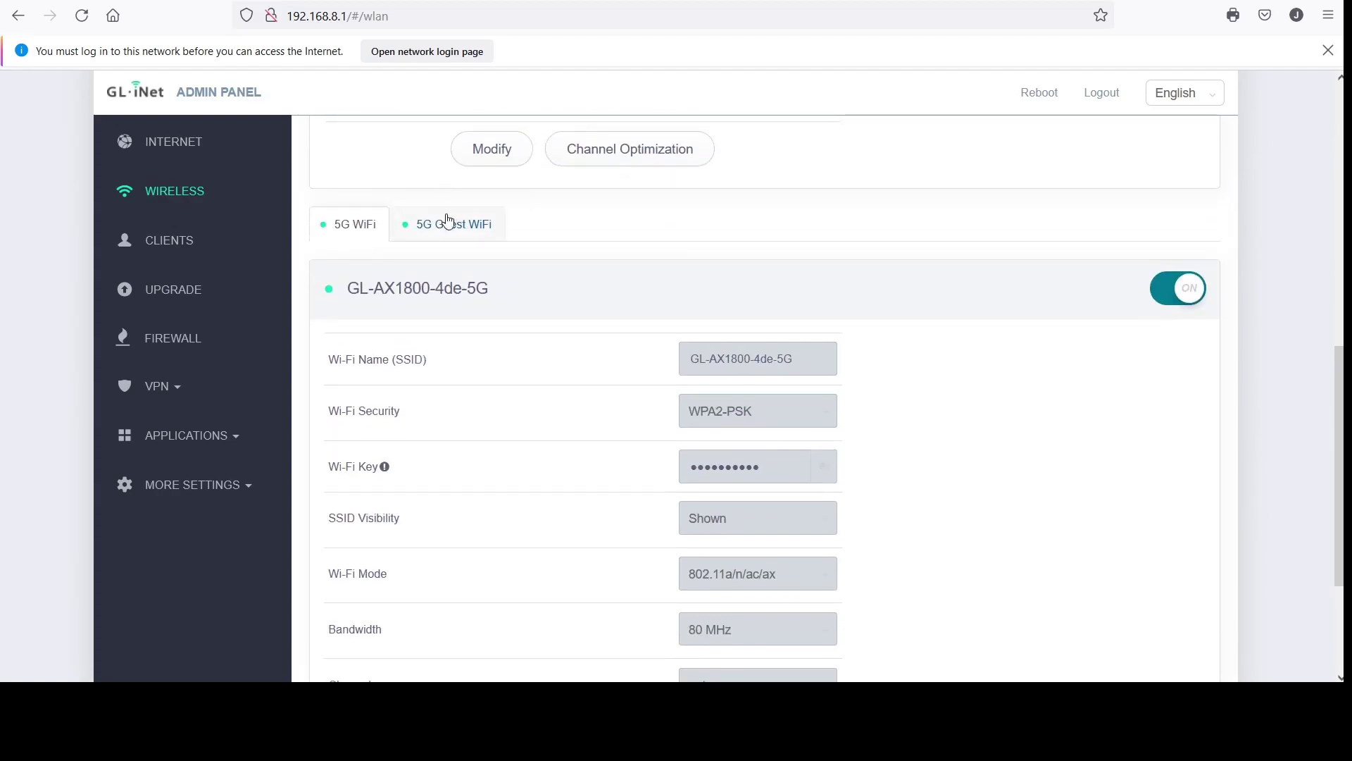
{"action": "left_click", "coordinate": [448, 224]}
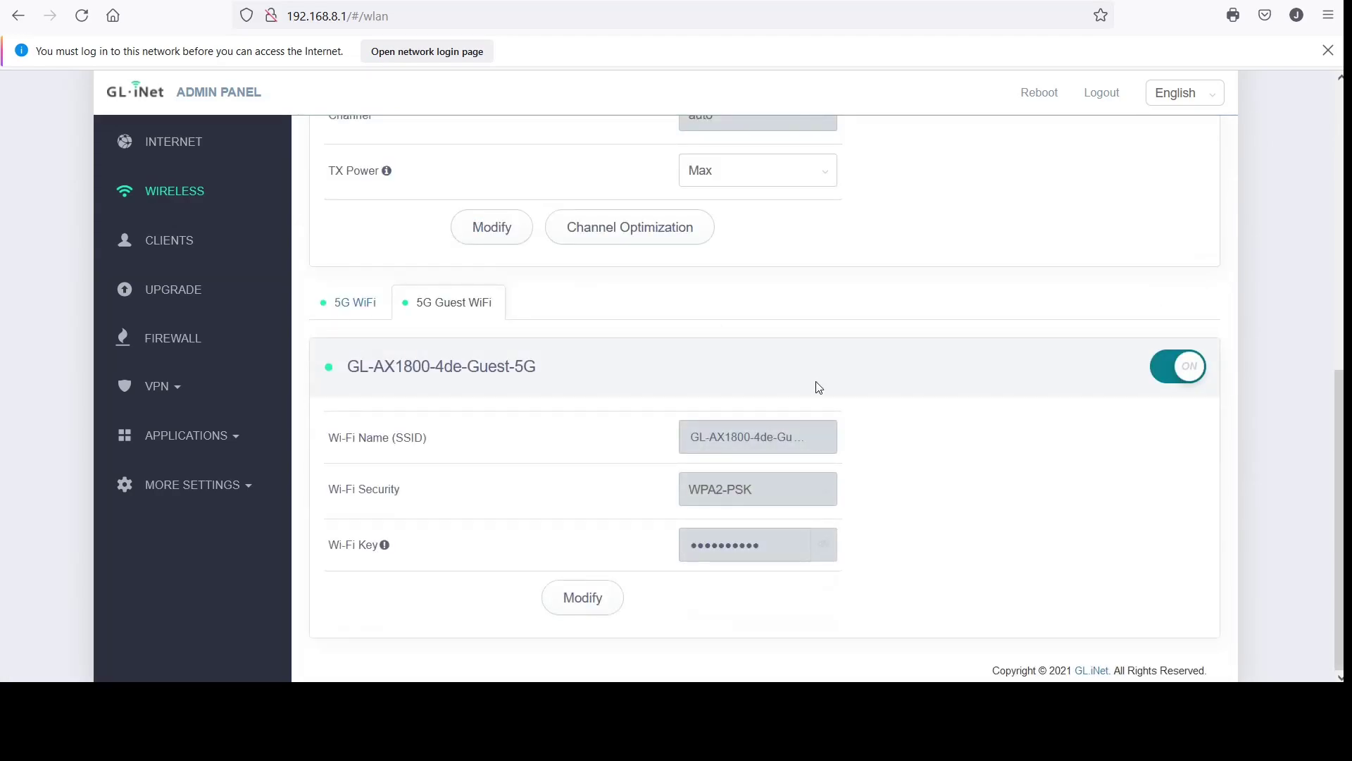
{"action": "left_click", "coordinate": [343, 308]}
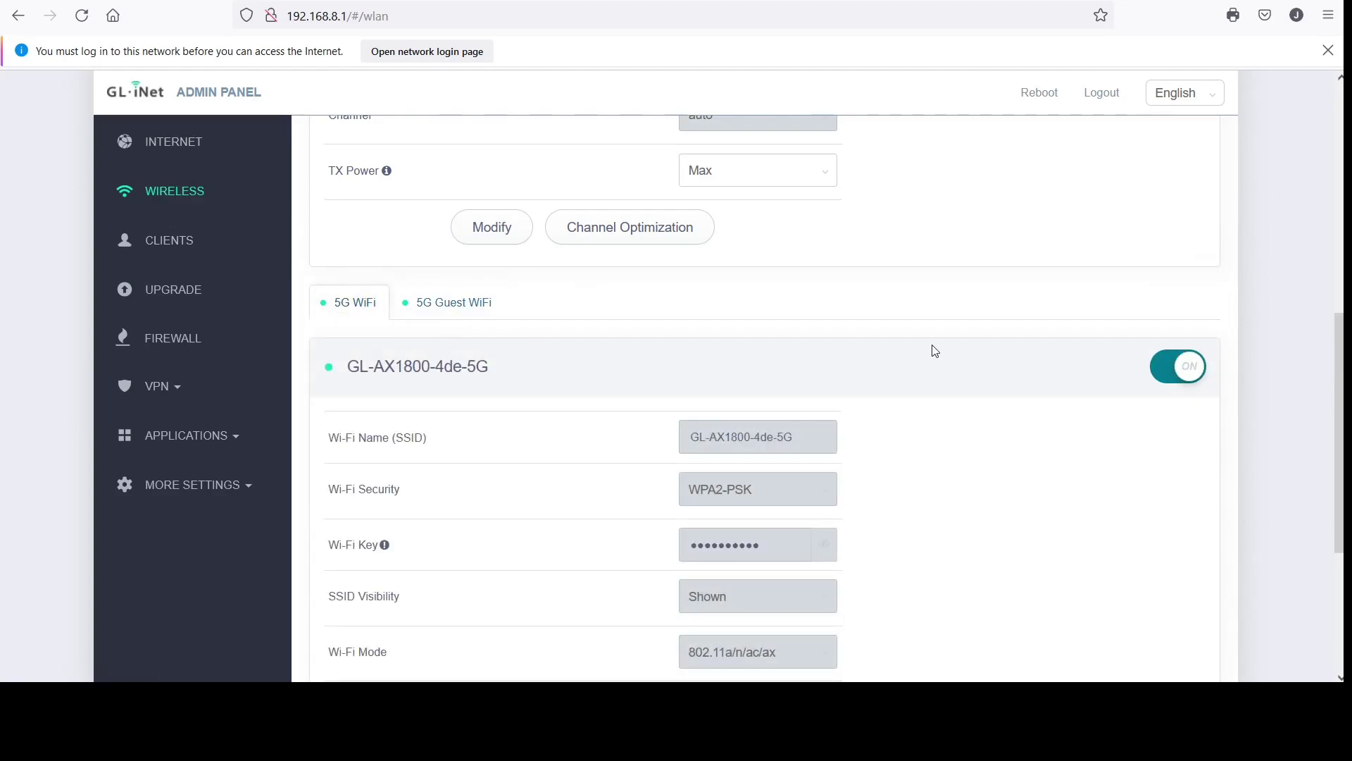
{"action": "scroll", "coordinate": [936, 350], "scroll_direction": "up", "scroll_amount": 8}
{"action": "scroll", "coordinate": [936, 351], "scroll_direction": "down", "scroll_amount": 11}
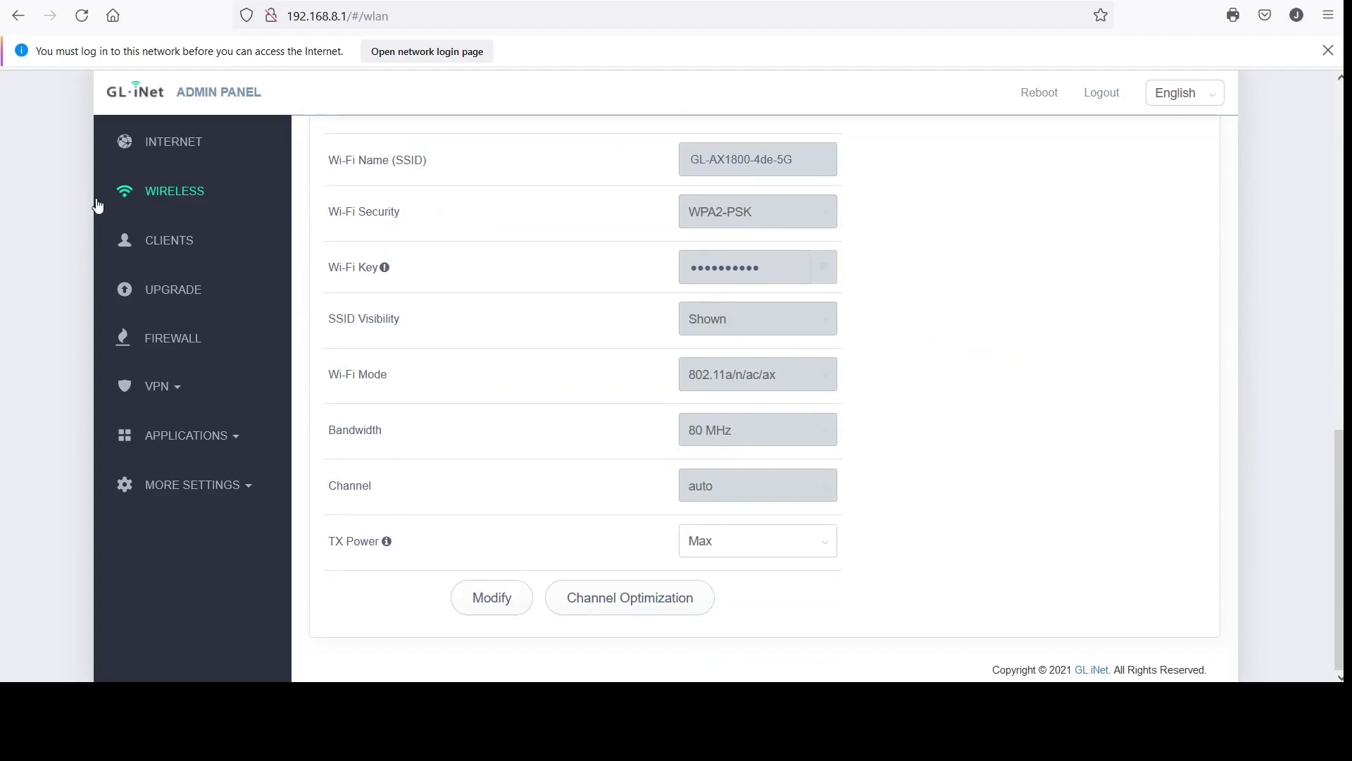
{"action": "left_click", "coordinate": [170, 294]}
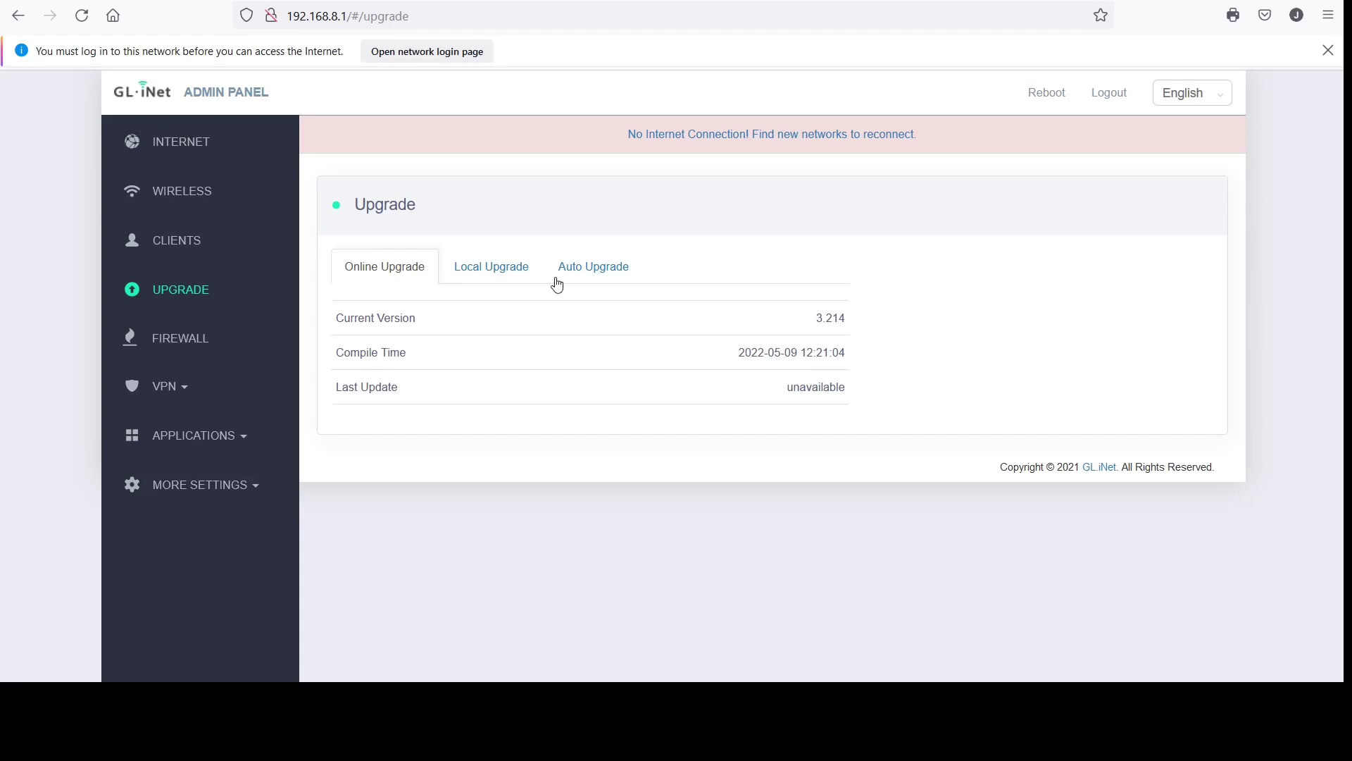
Turn on Enable Auto Upgrade, with upgrade time 04:00
{"action": "left_click", "coordinate": [508, 274]}
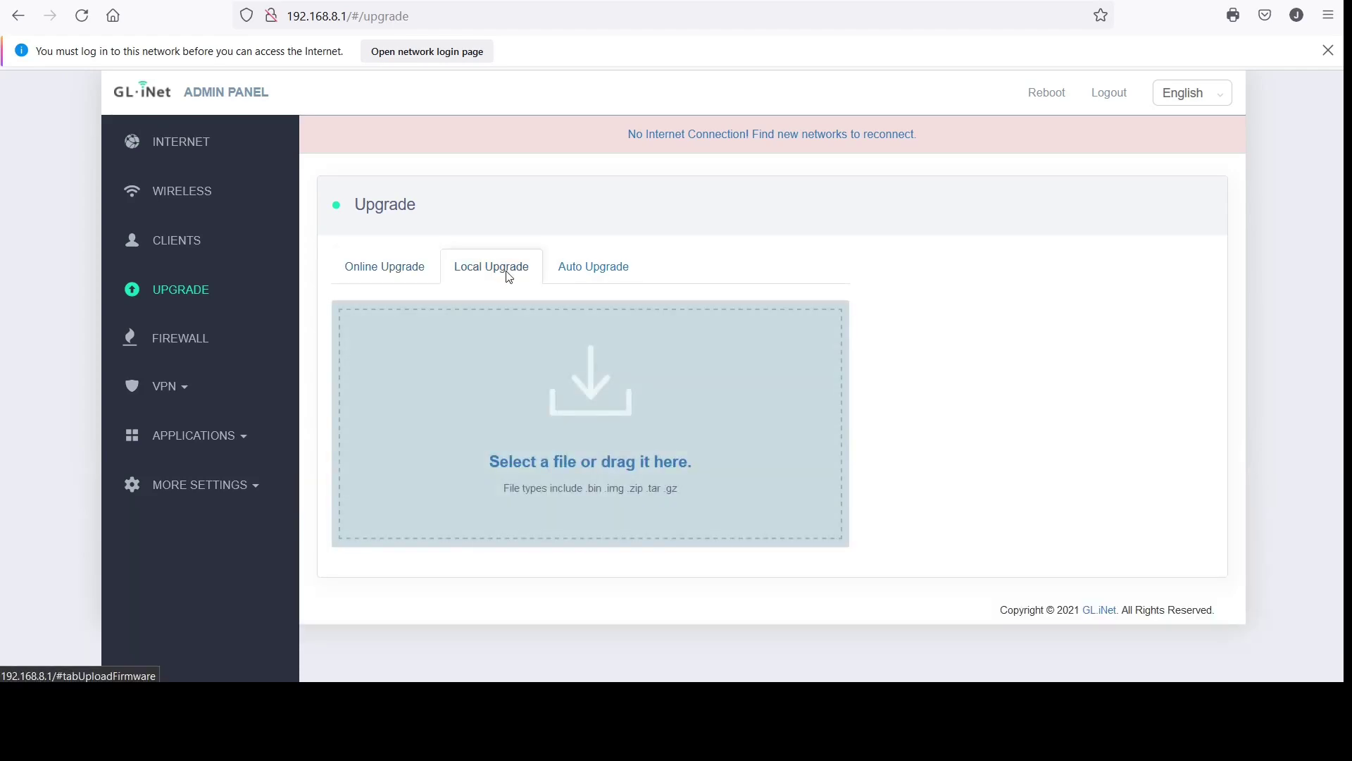
{"action": "left_click", "coordinate": [621, 270]}
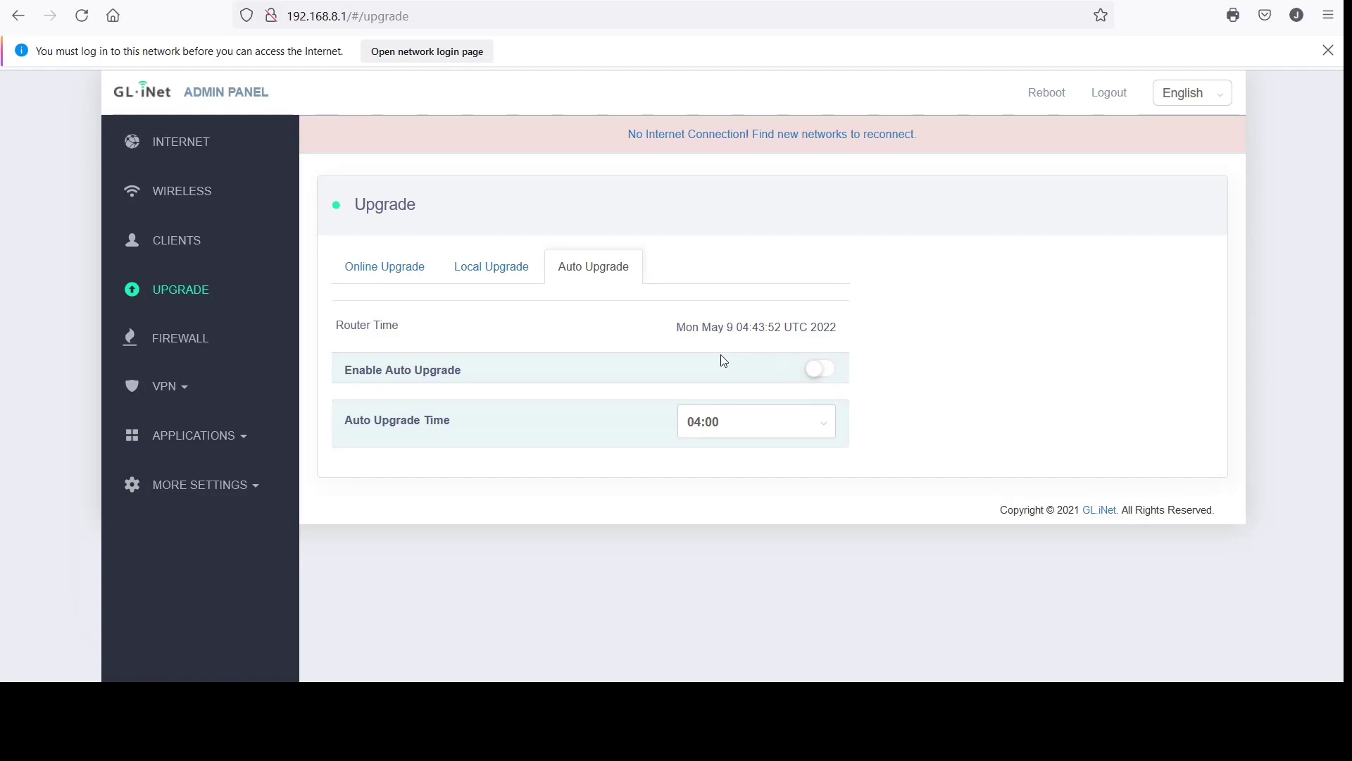
{"action": "left_click", "coordinate": [818, 369]}
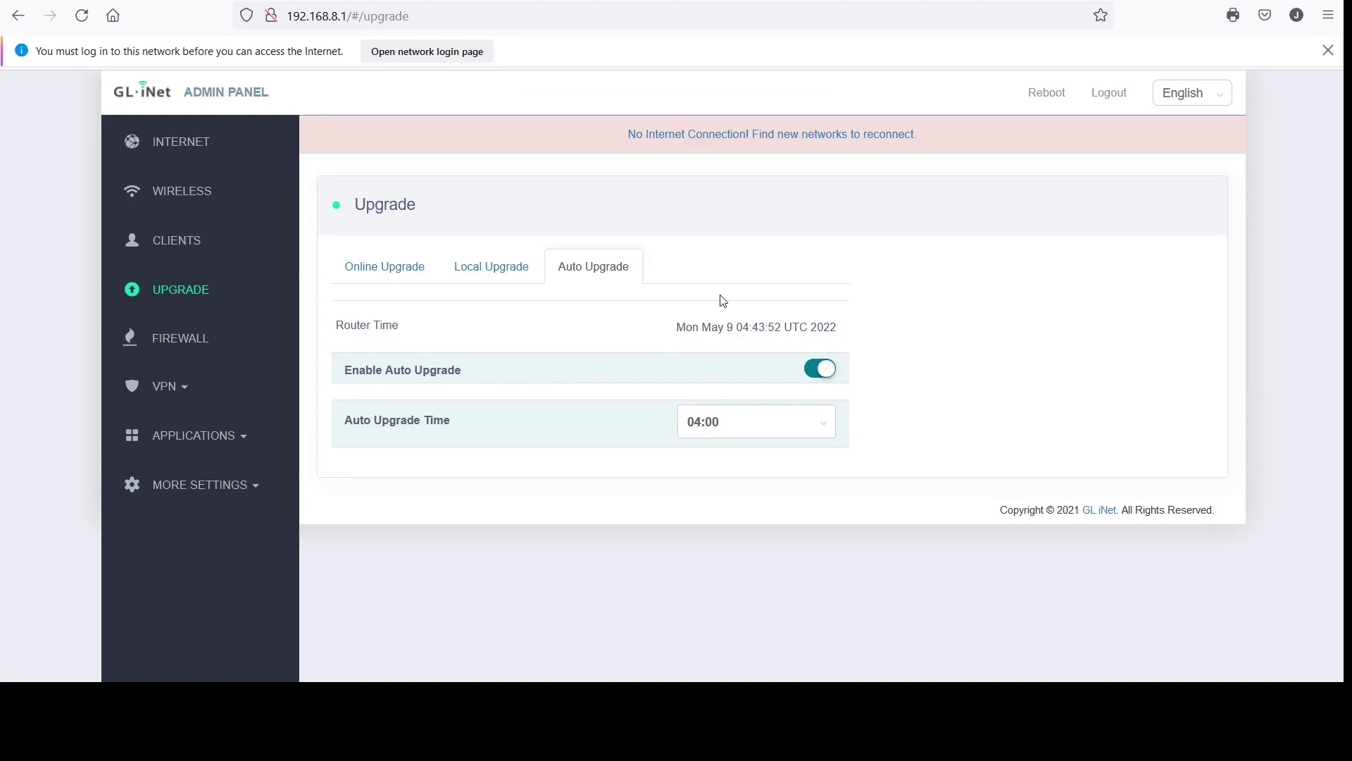
View the Firewall's Open Ports on Router and DMZ tabs, with DMZ disabled
{"action": "left_click", "coordinate": [177, 341]}
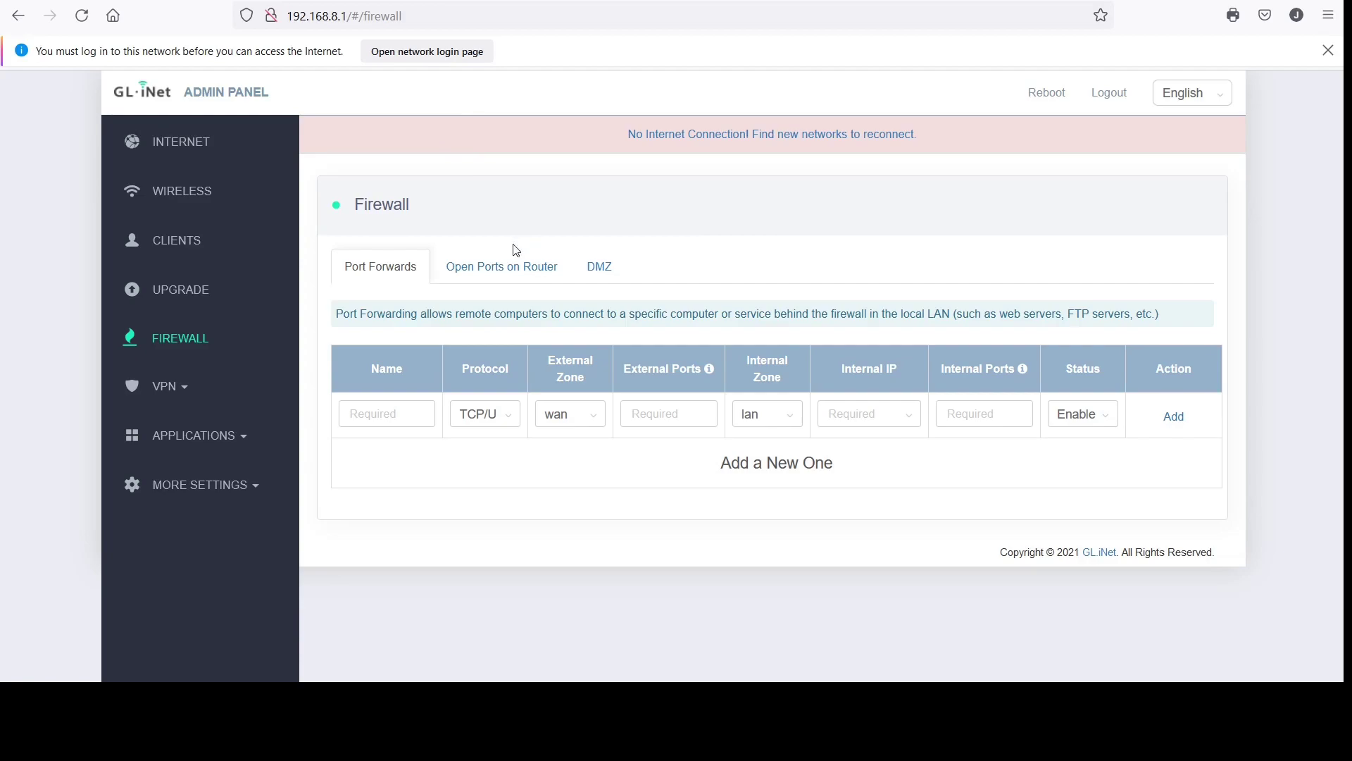
{"action": "left_click", "coordinate": [512, 267]}
{"action": "left_click", "coordinate": [612, 275]}
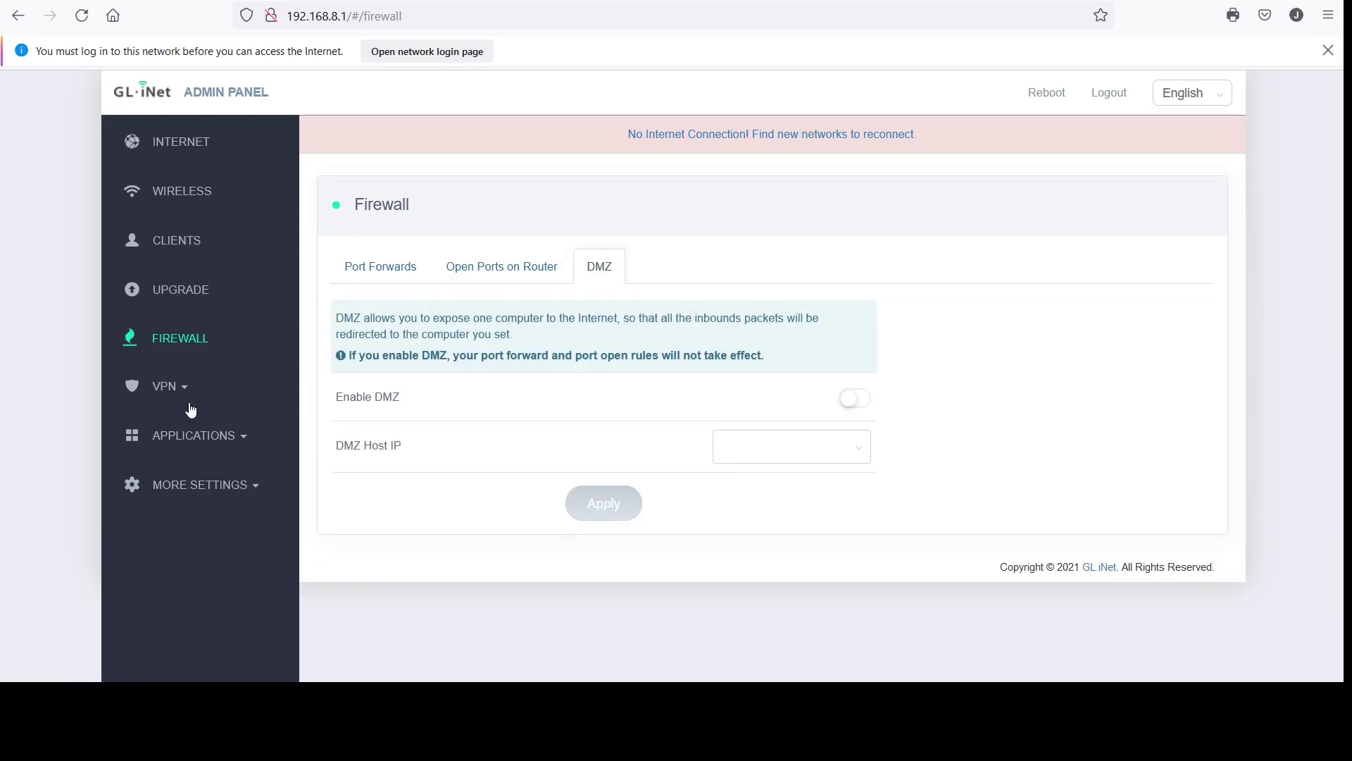
{"action": "left_click", "coordinate": [169, 387]}
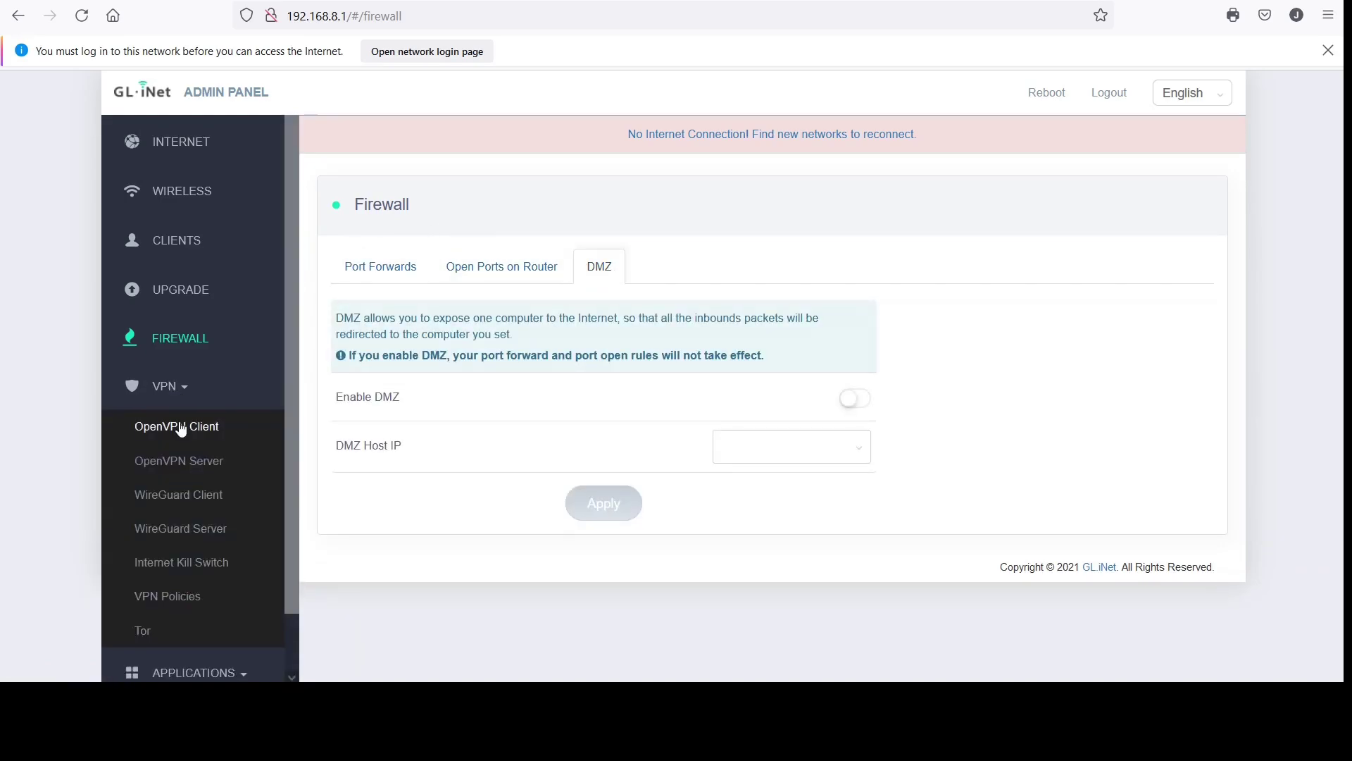
Step through the VPN pages, OpenVPN Client to Tor, which shows Tor disabled and Random exit country
{"action": "left_click", "coordinate": [176, 426]}
{"action": "left_click", "coordinate": [197, 463]}
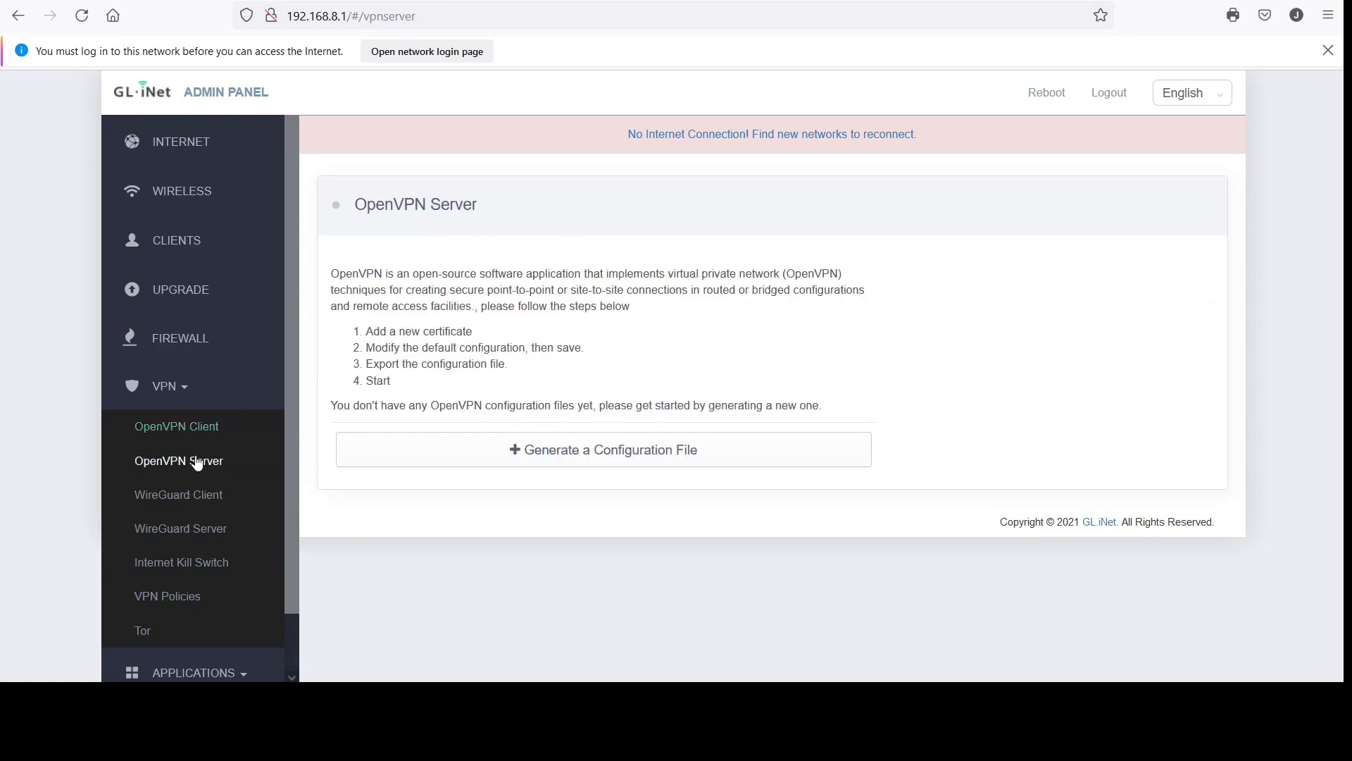
{"action": "left_click", "coordinate": [195, 497]}
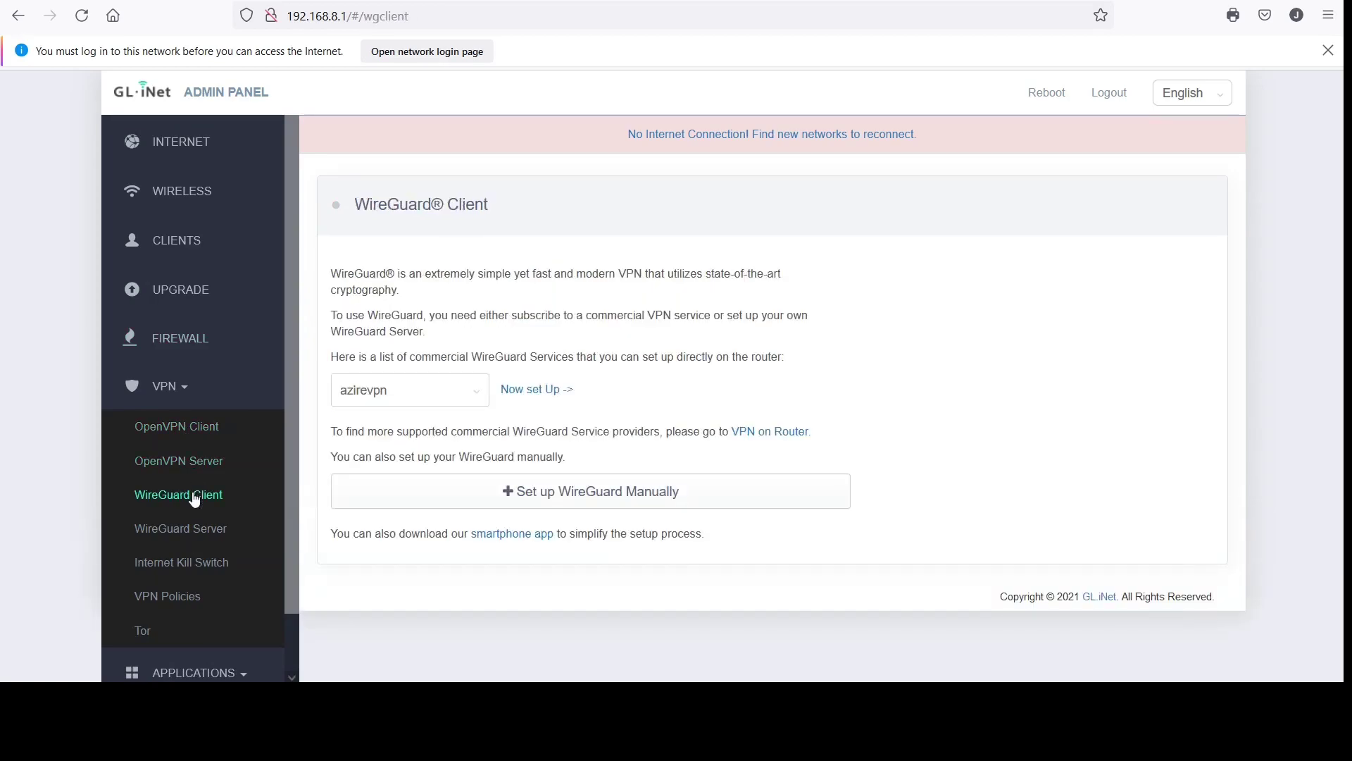
{"action": "left_click", "coordinate": [193, 528]}
{"action": "left_click", "coordinate": [190, 562]}
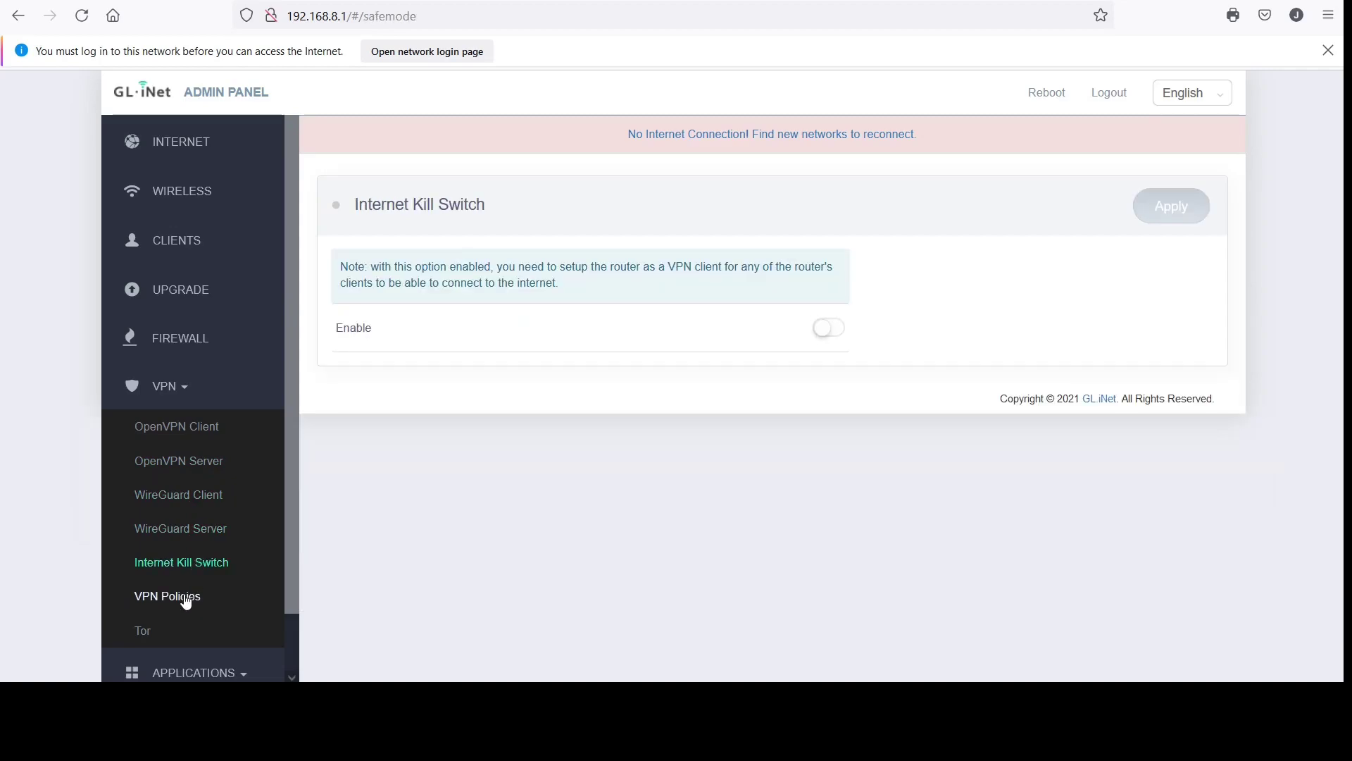
{"action": "left_click", "coordinate": [187, 599]}
{"action": "scroll", "coordinate": [186, 601], "scroll_direction": "down", "scroll_amount": 1}
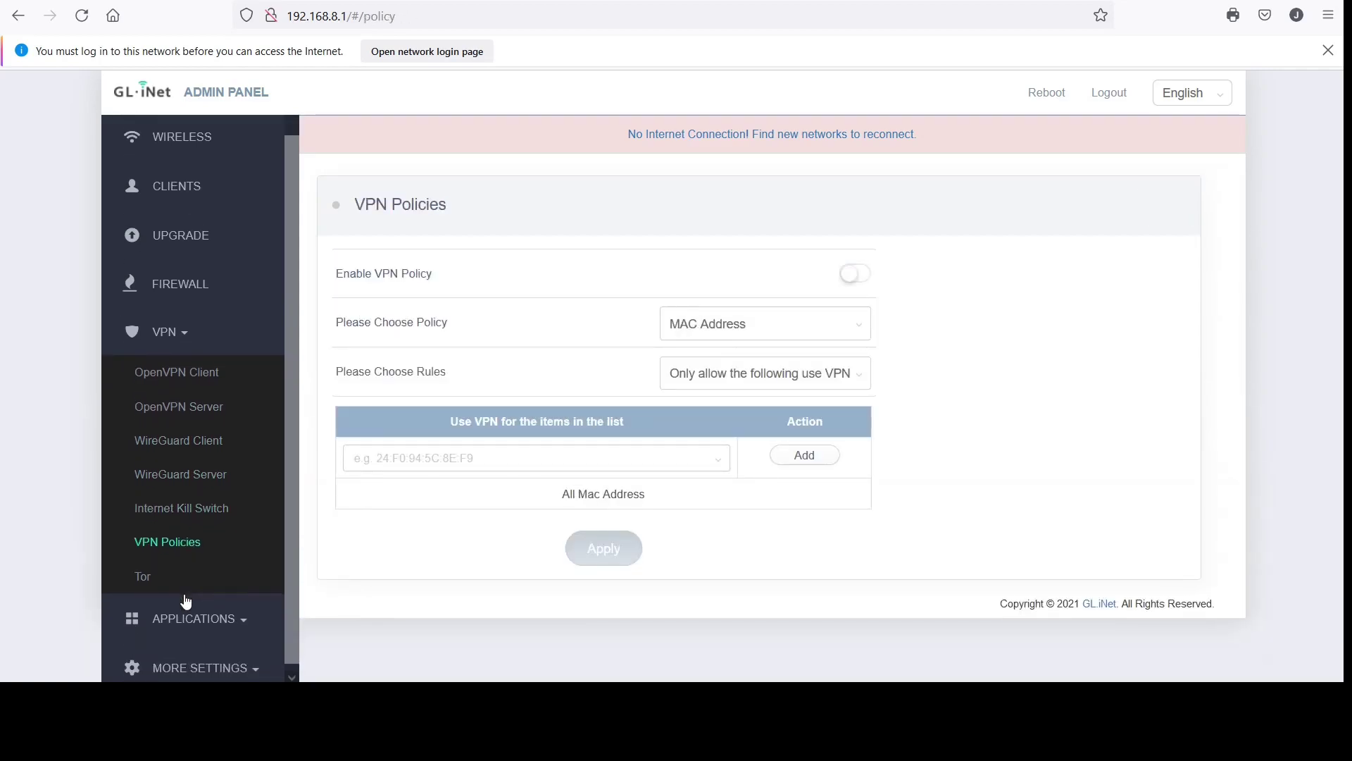
{"action": "left_click", "coordinate": [144, 568]}
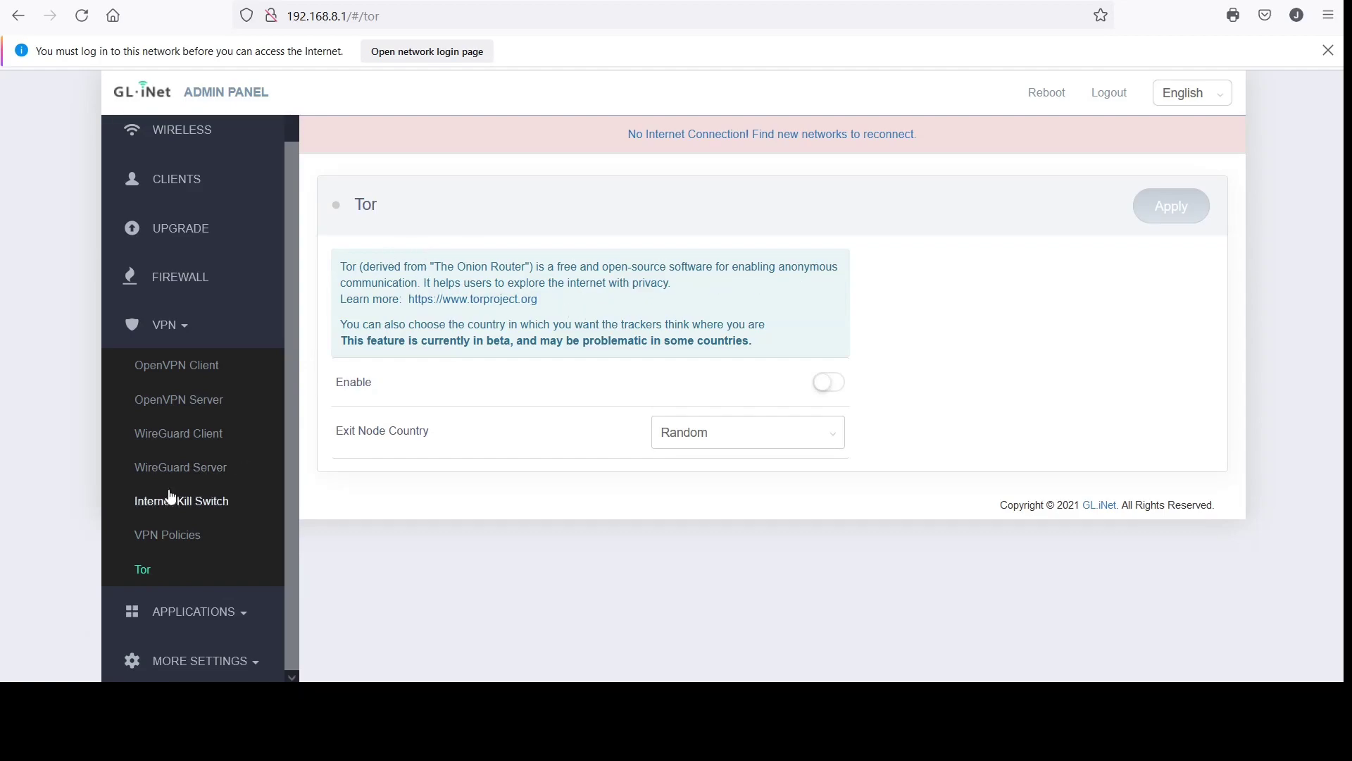
{"action": "left_click", "coordinate": [226, 612]}
Page through the Plug-ins package list to page 26 of 49, starting at kmod-usb-core
{"action": "left_click", "coordinate": [159, 416]}
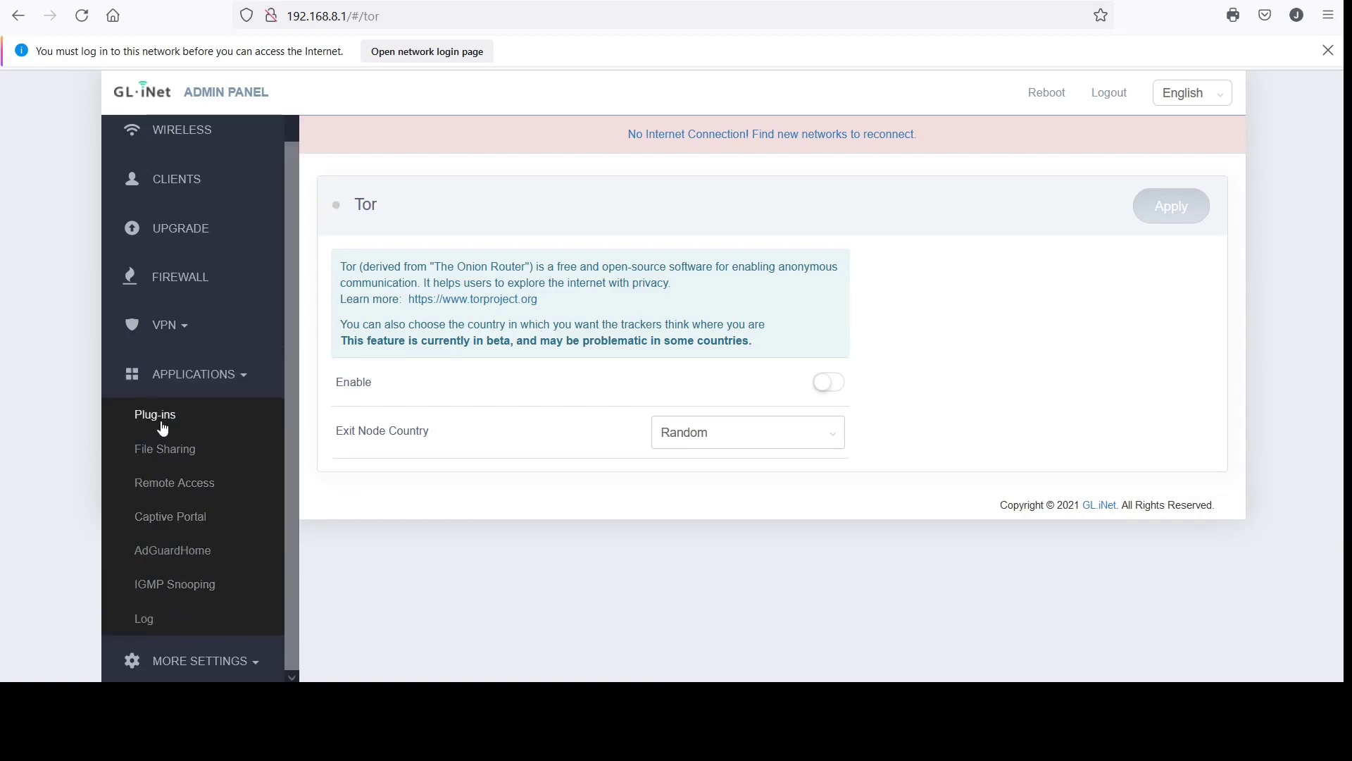
{"action": "scroll", "coordinate": [779, 464], "scroll_direction": "down", "scroll_amount": 4}
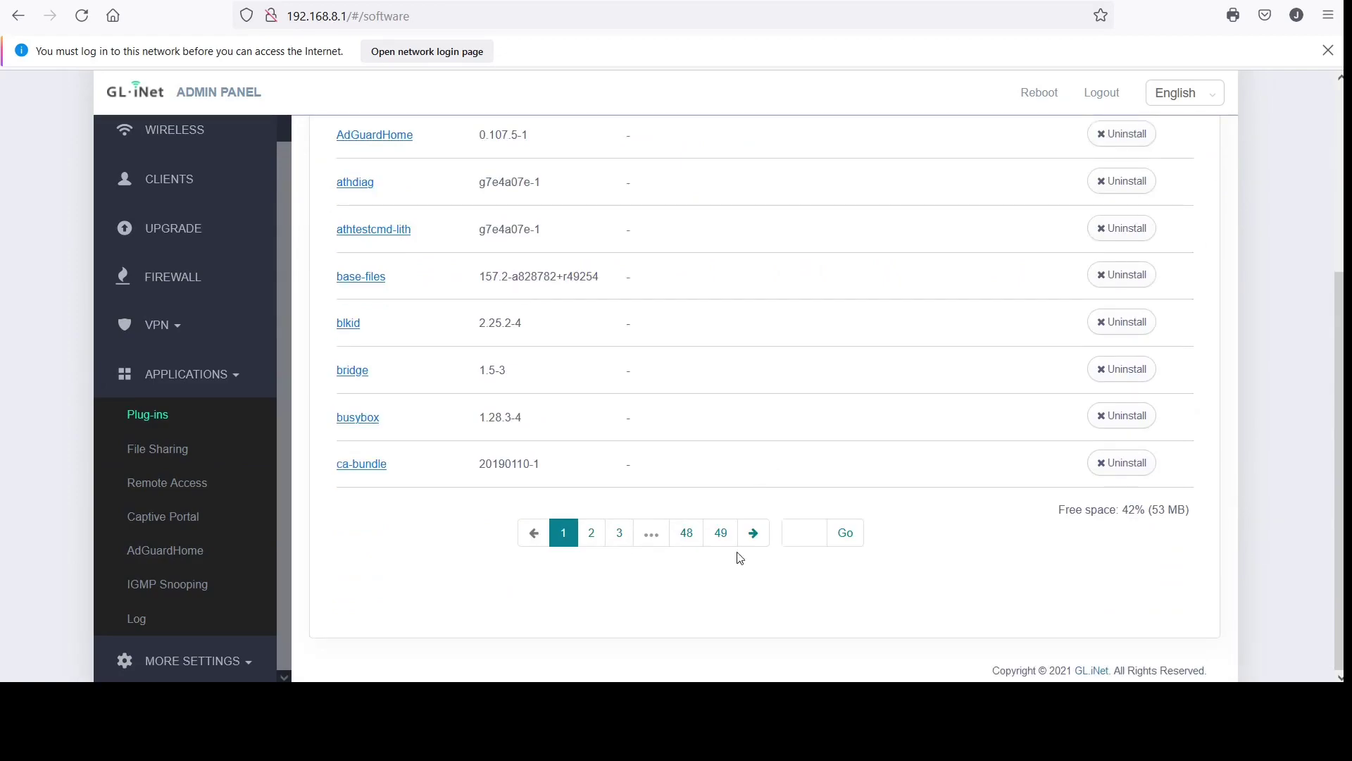
{"action": "left_click", "coordinate": [592, 535]}
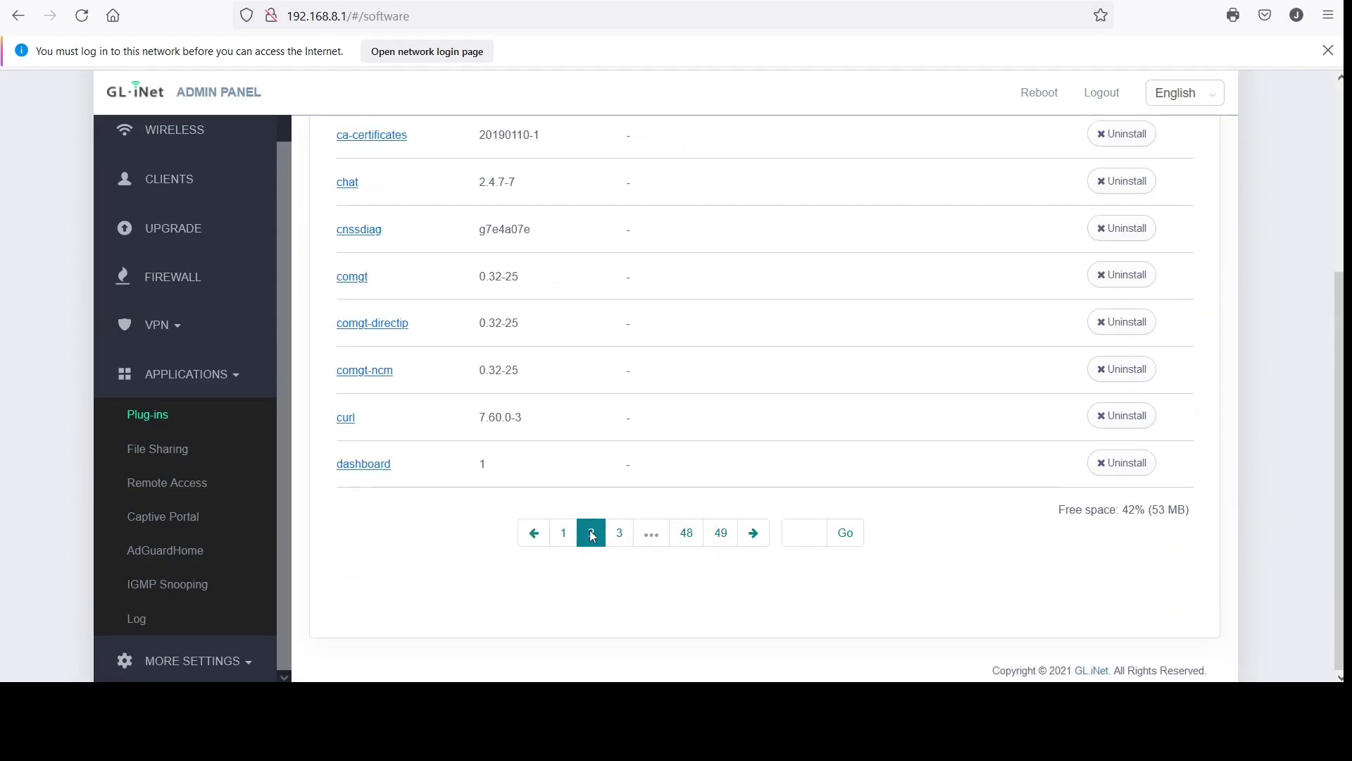
{"action": "scroll", "coordinate": [592, 535], "scroll_direction": "up", "scroll_amount": 1}
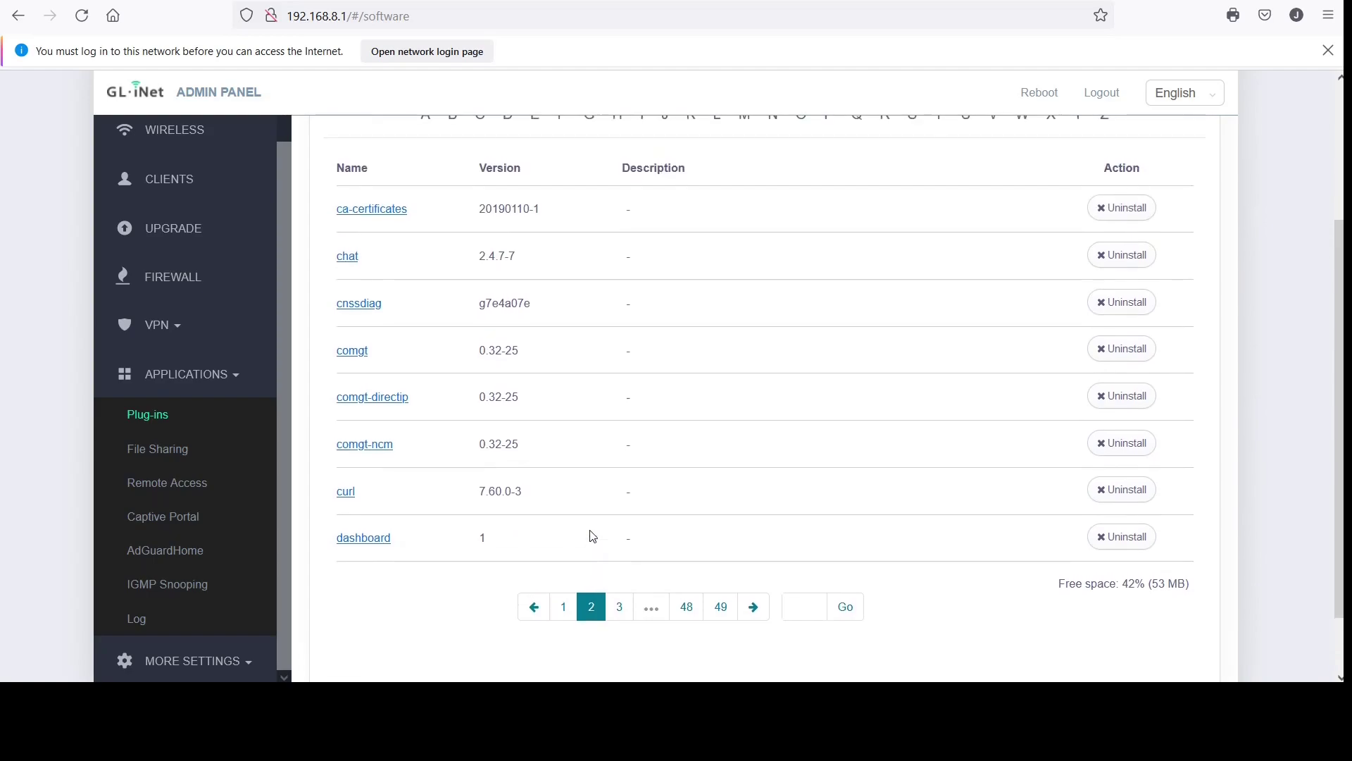
{"action": "left_click", "coordinate": [620, 614]}
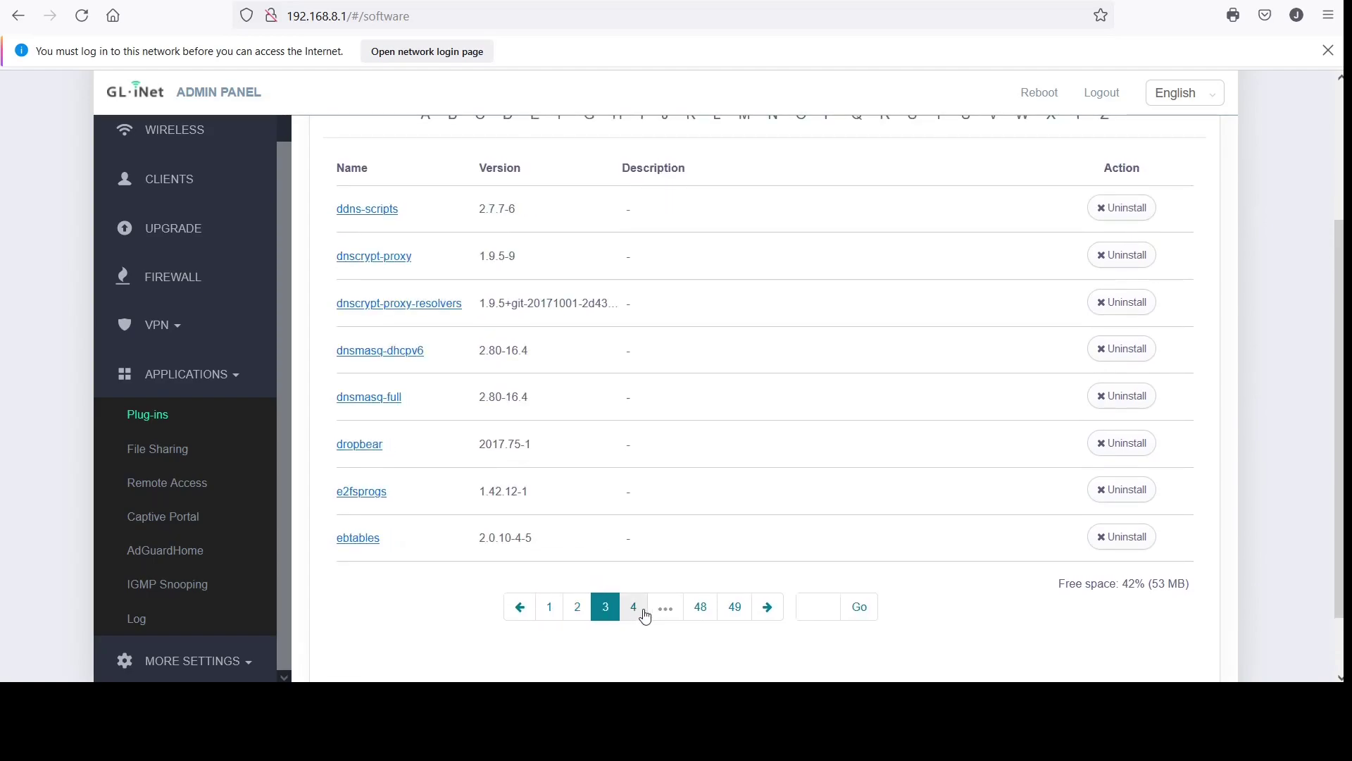
{"action": "left_click", "coordinate": [642, 613]}
{"action": "left_click", "coordinate": [649, 610]}
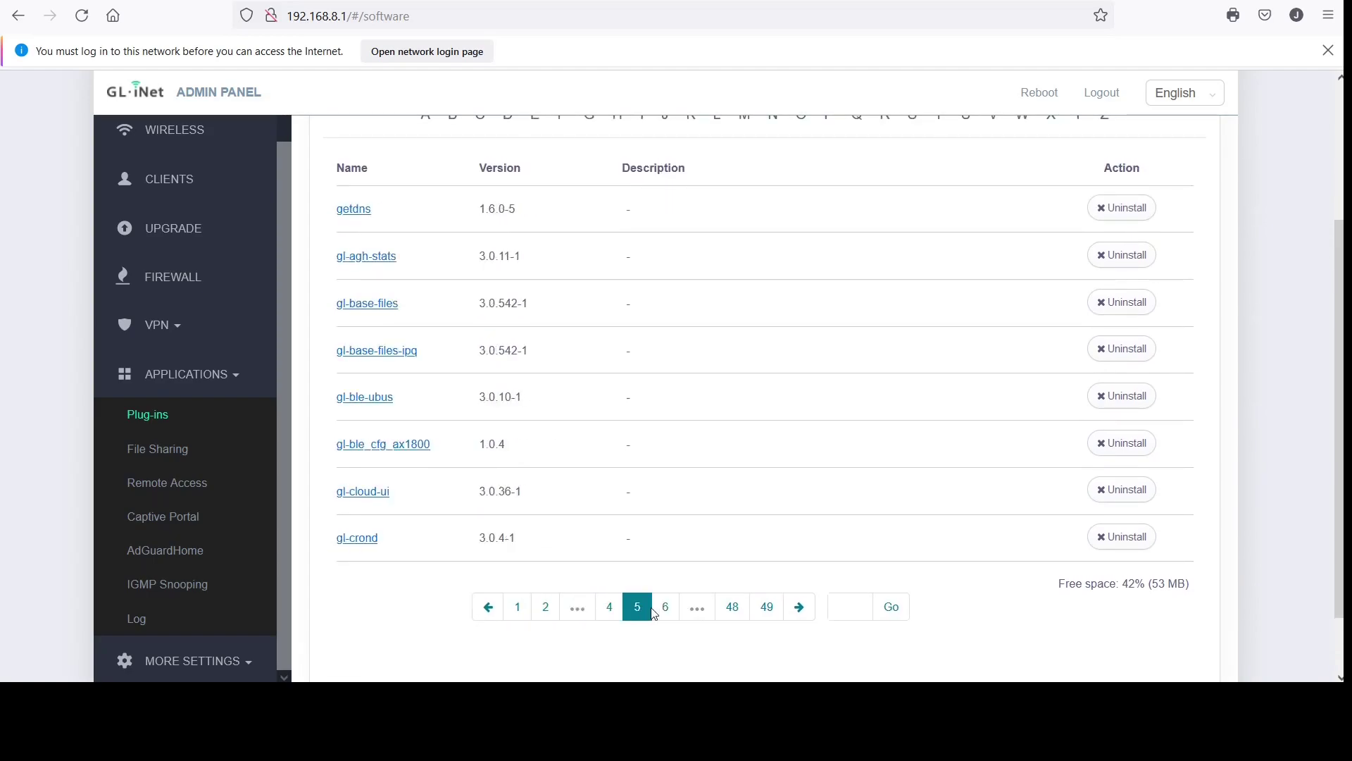
{"action": "left_click", "coordinate": [666, 607]}
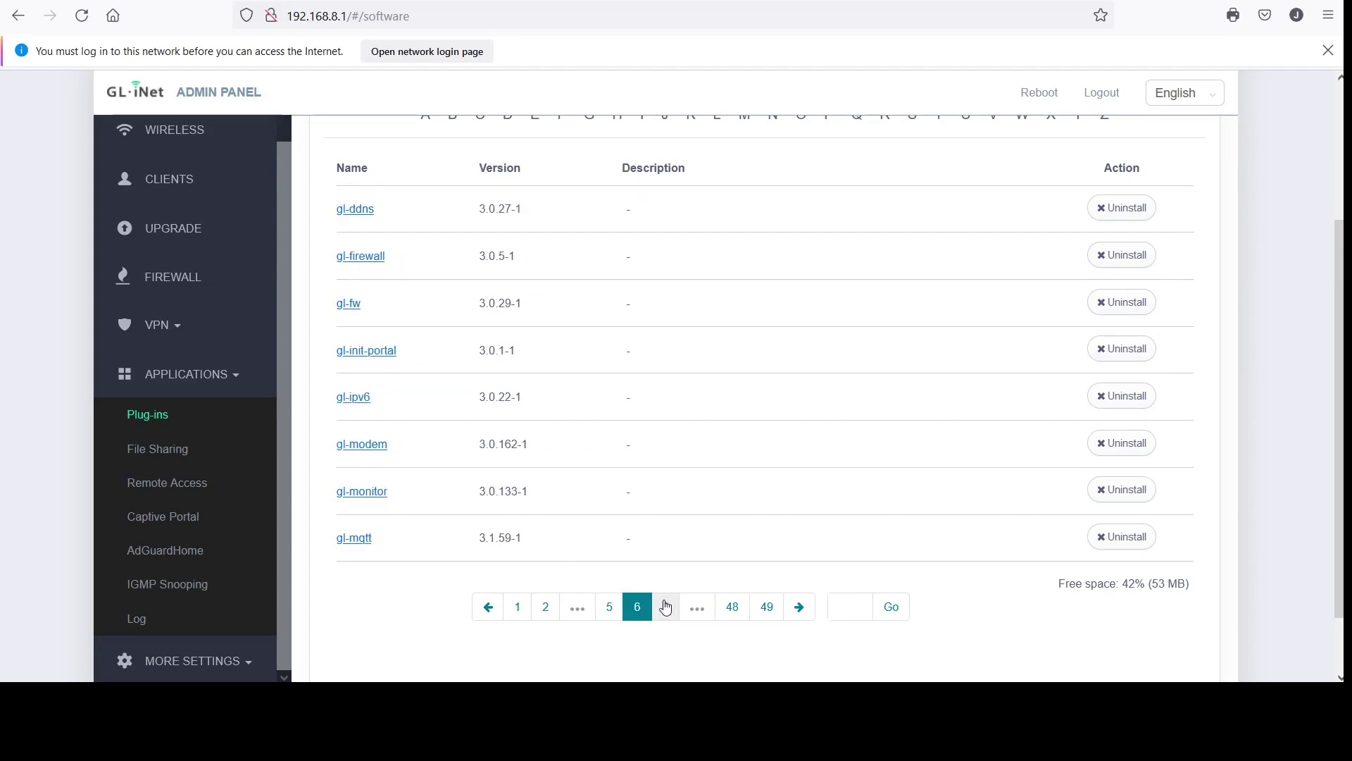
{"action": "left_click", "coordinate": [668, 618]}
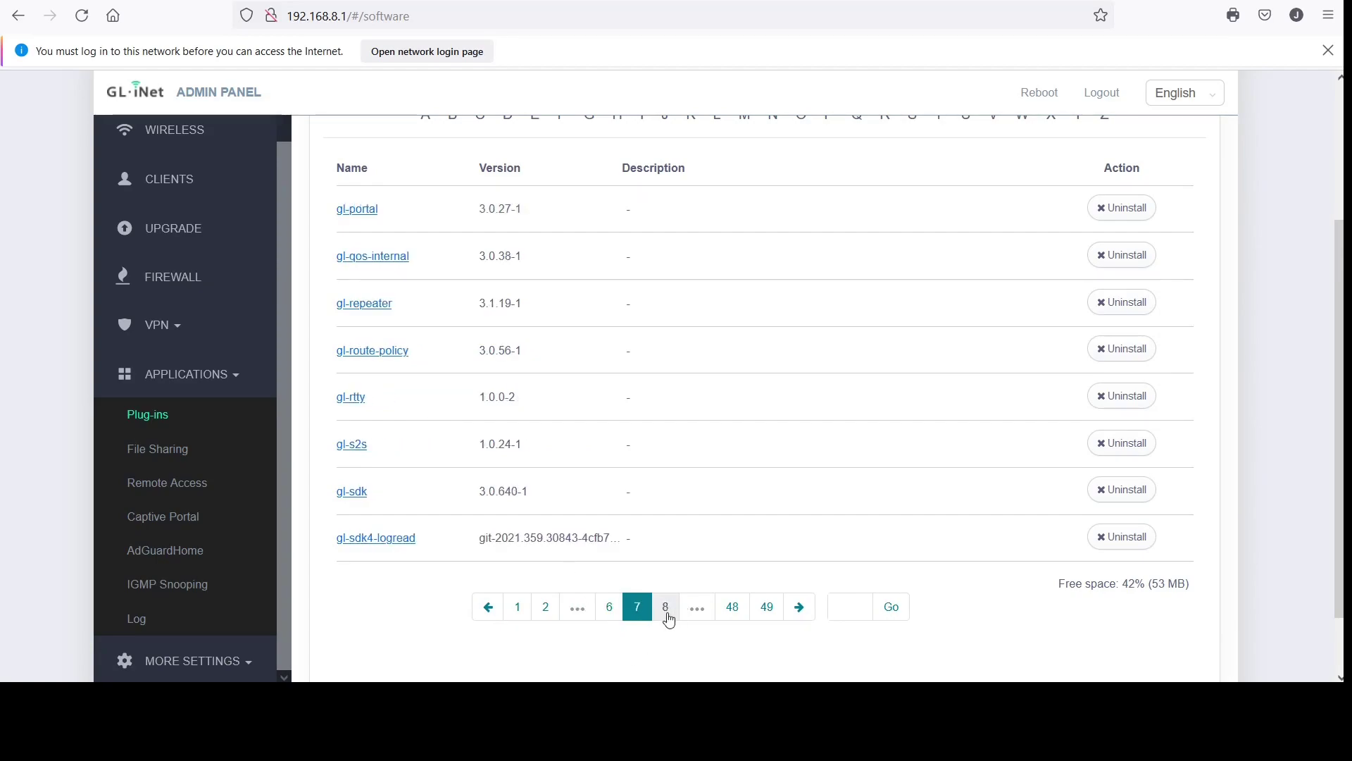
{"action": "left_click", "coordinate": [669, 617]}
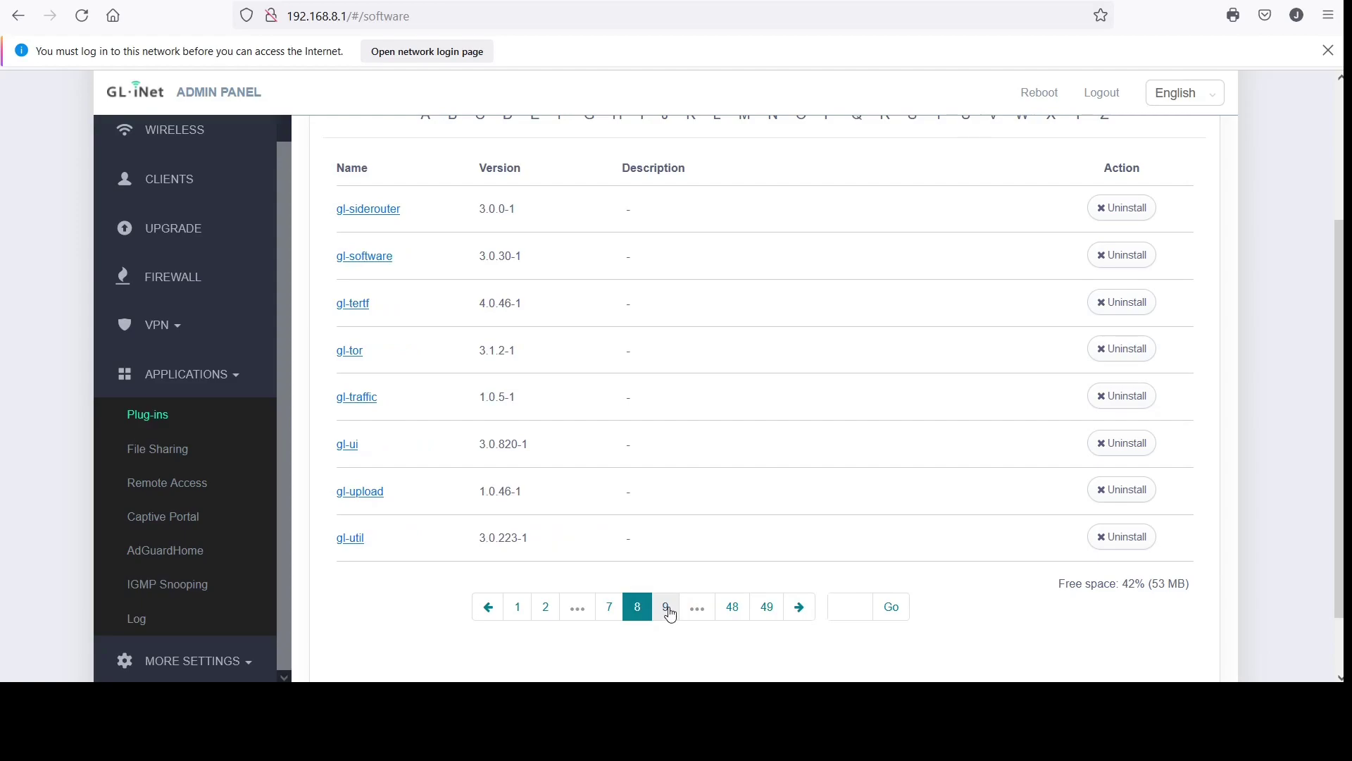
{"action": "left_click", "coordinate": [667, 610]}
{"action": "left_click", "coordinate": [670, 615]}
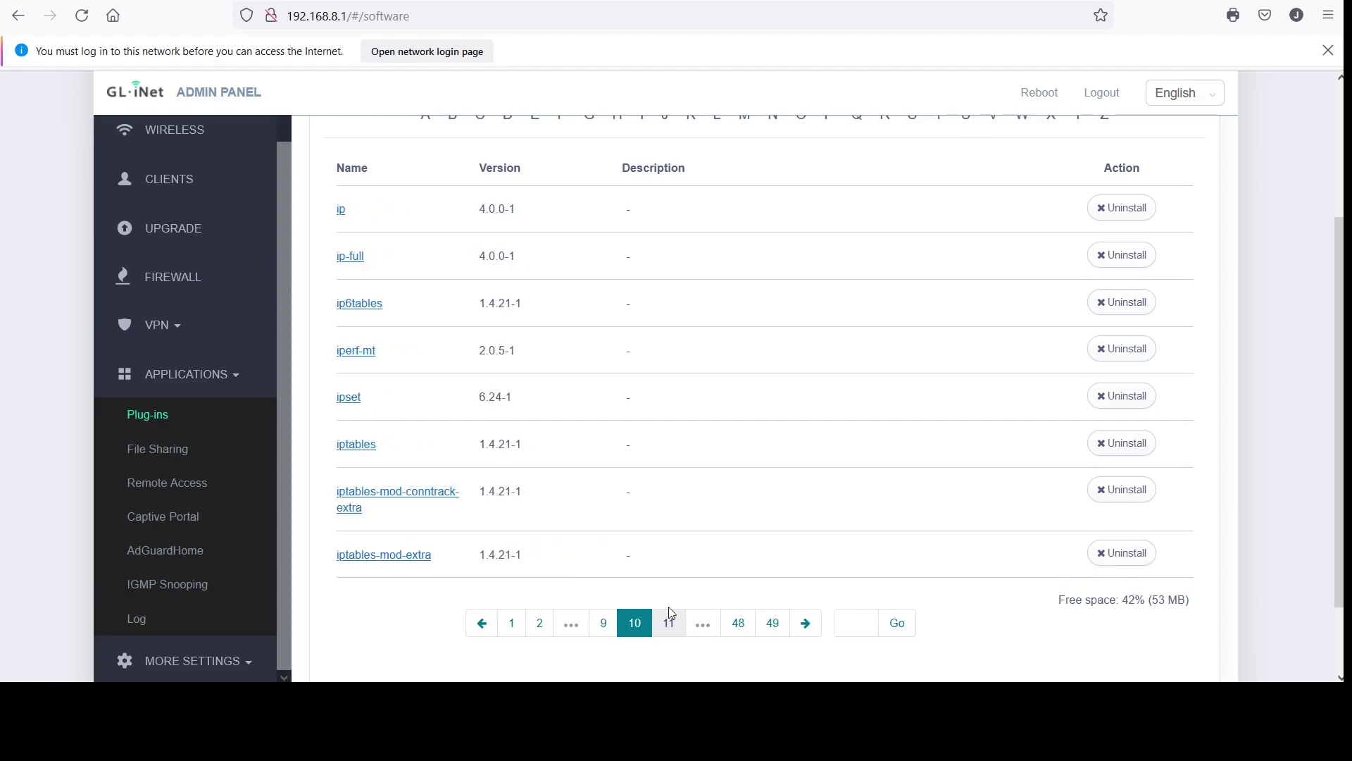
{"action": "left_click", "coordinate": [670, 624]}
{"action": "left_click", "coordinate": [671, 625]}
{"action": "left_click", "coordinate": [671, 624]}
{"action": "left_click", "coordinate": [671, 623]}
{"action": "left_click", "coordinate": [670, 622]}
{"action": "left_click", "coordinate": [670, 623]}
{"action": "left_click", "coordinate": [671, 623]}
{"action": "left_click", "coordinate": [670, 623]}
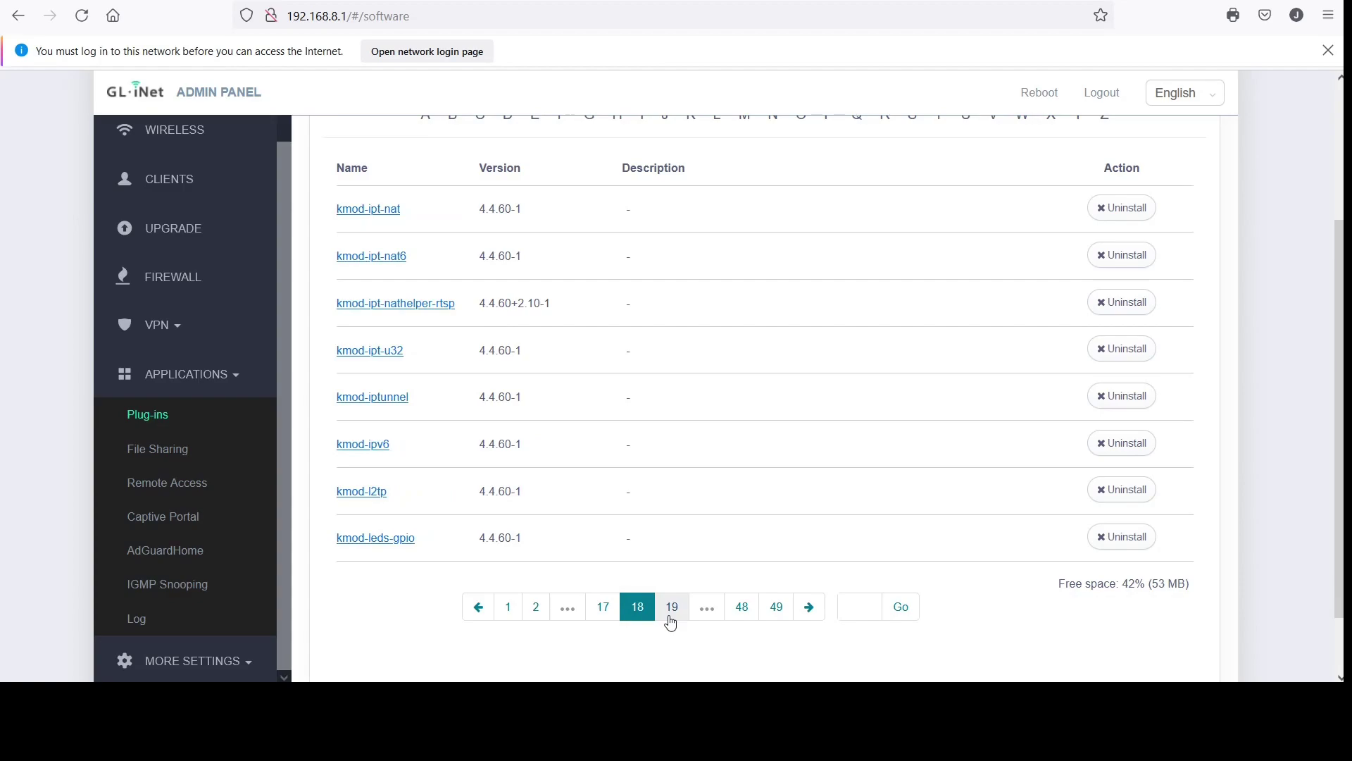
{"action": "left_click", "coordinate": [670, 623]}
{"action": "left_click", "coordinate": [671, 623]}
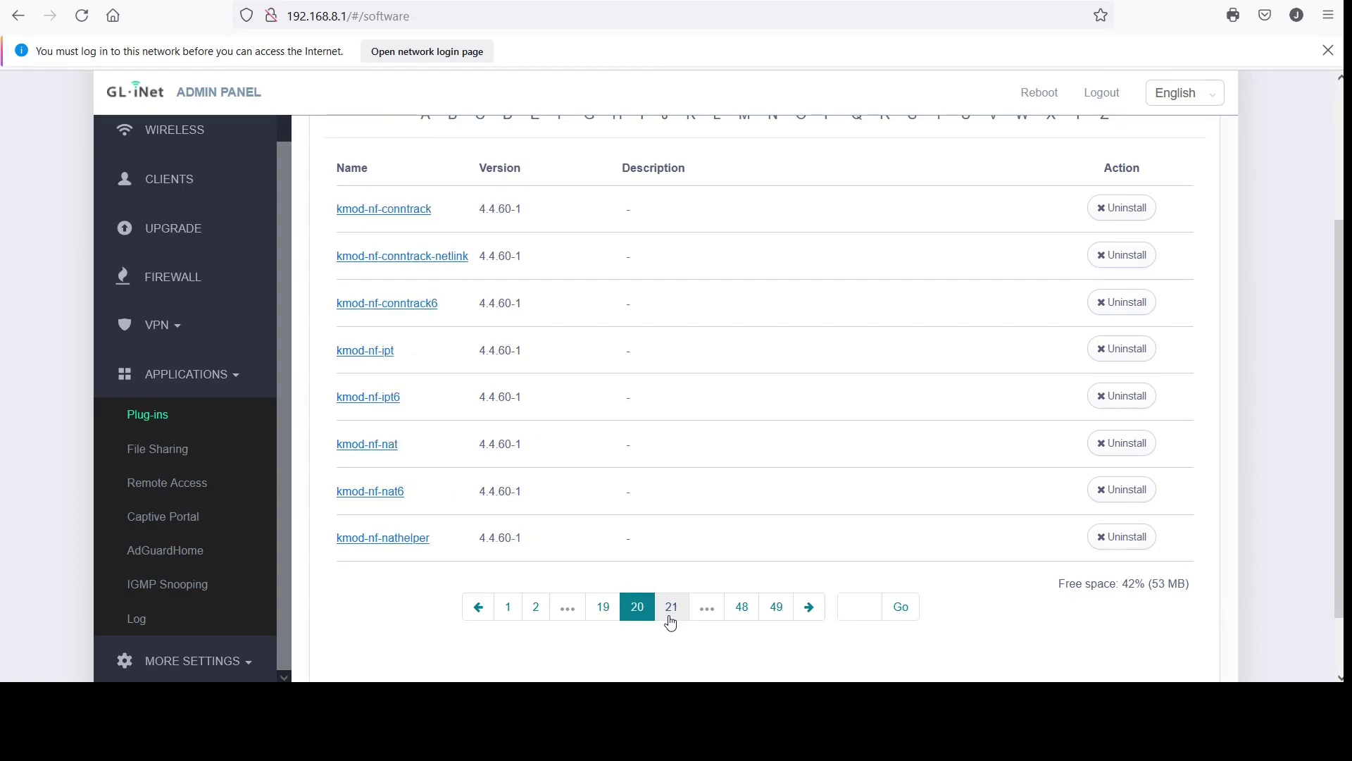
{"action": "left_click", "coordinate": [670, 622]}
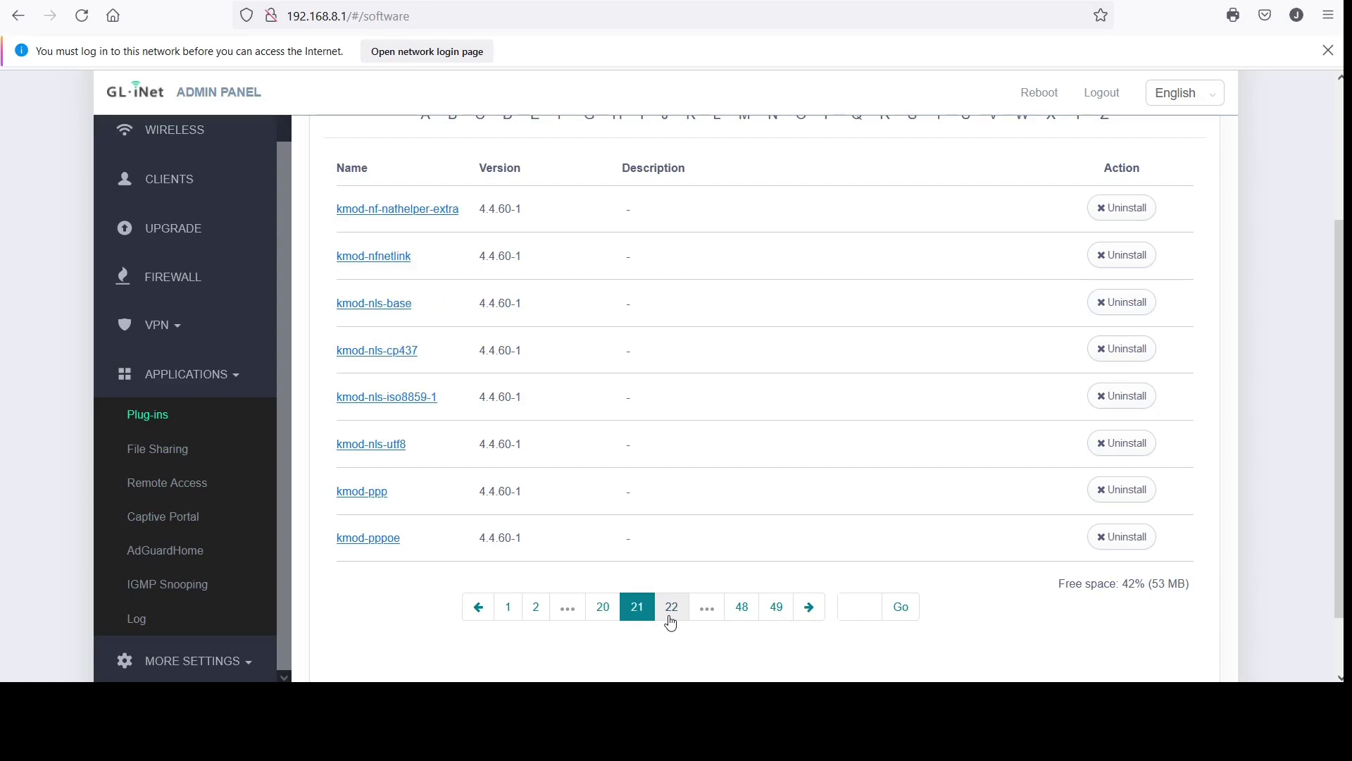
{"action": "left_click", "coordinate": [671, 623]}
{"action": "left_click", "coordinate": [669, 619]}
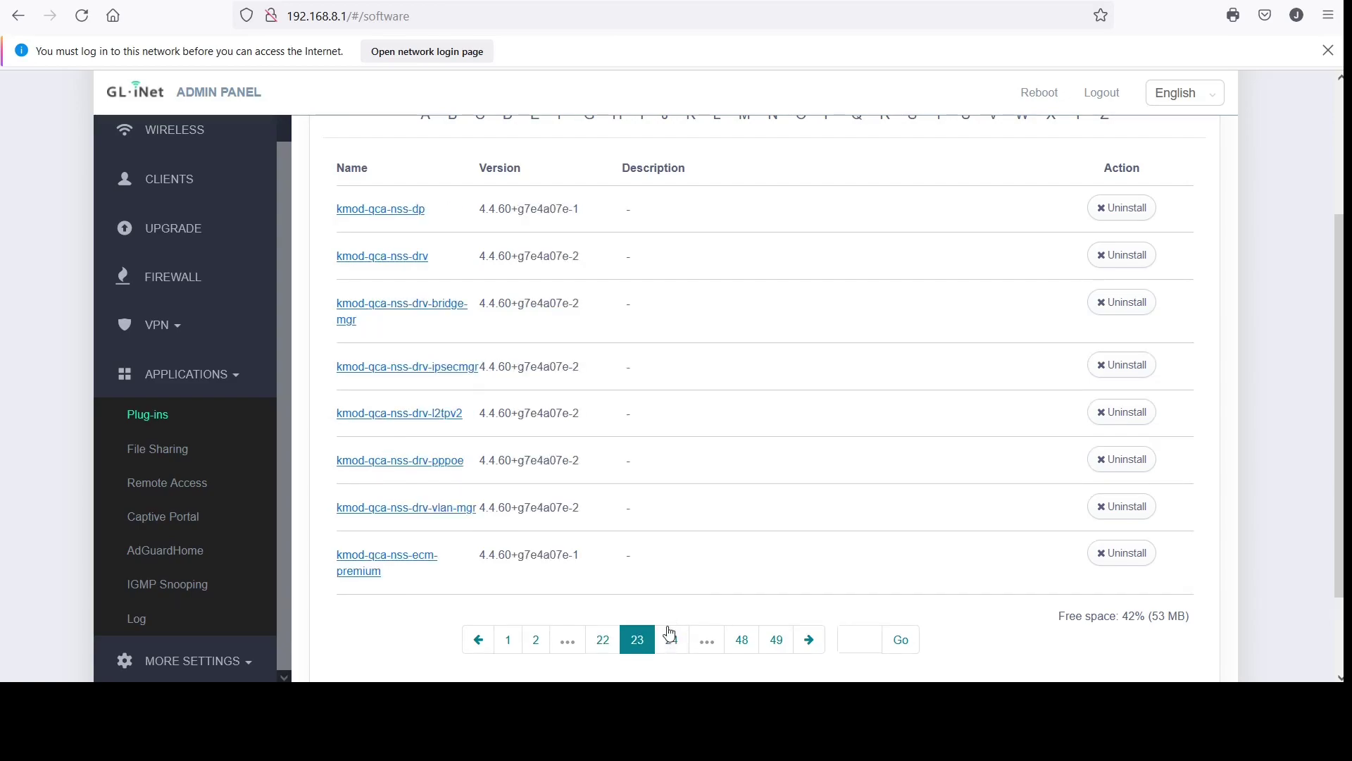
{"action": "left_click", "coordinate": [668, 627]}
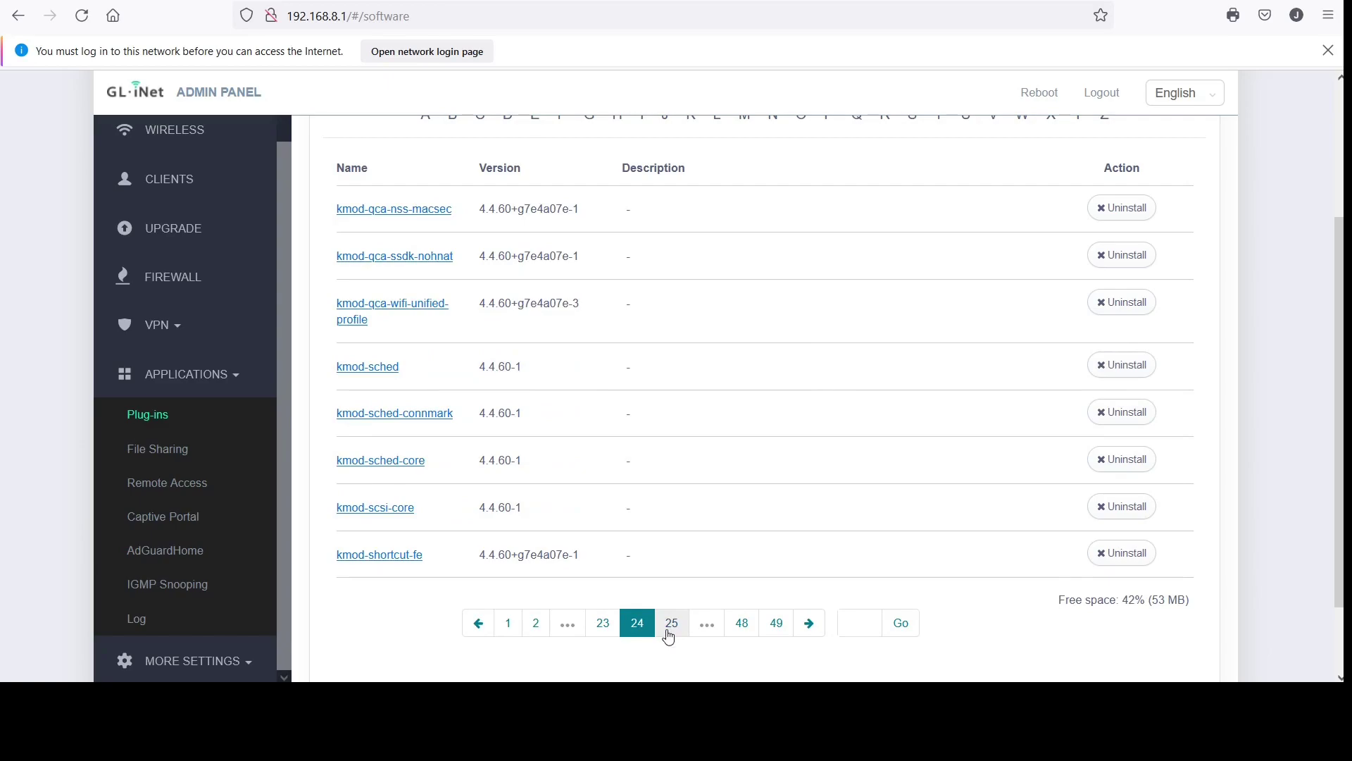
{"action": "left_click", "coordinate": [669, 629]}
{"action": "left_click", "coordinate": [673, 608]}
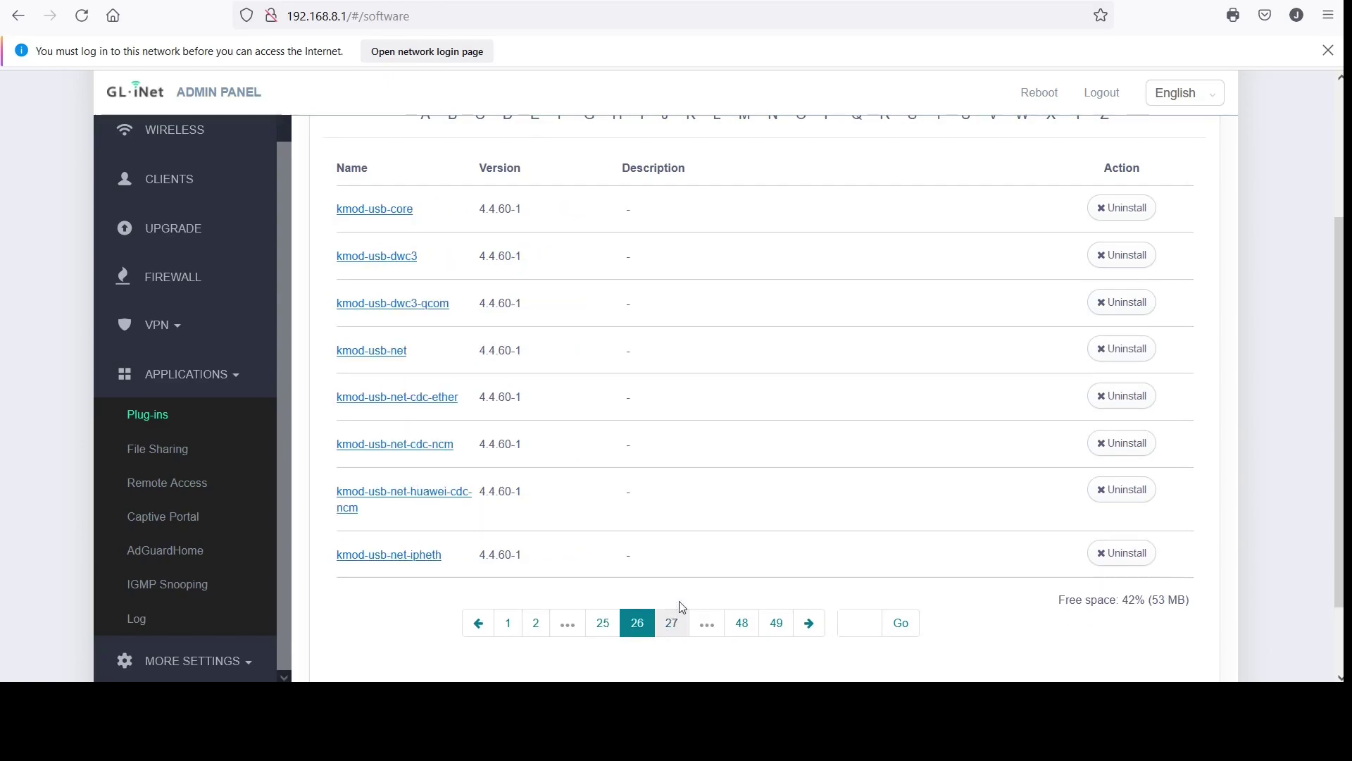
Open File Sharing and try its greyed-out install button
{"action": "left_click", "coordinate": [167, 457]}
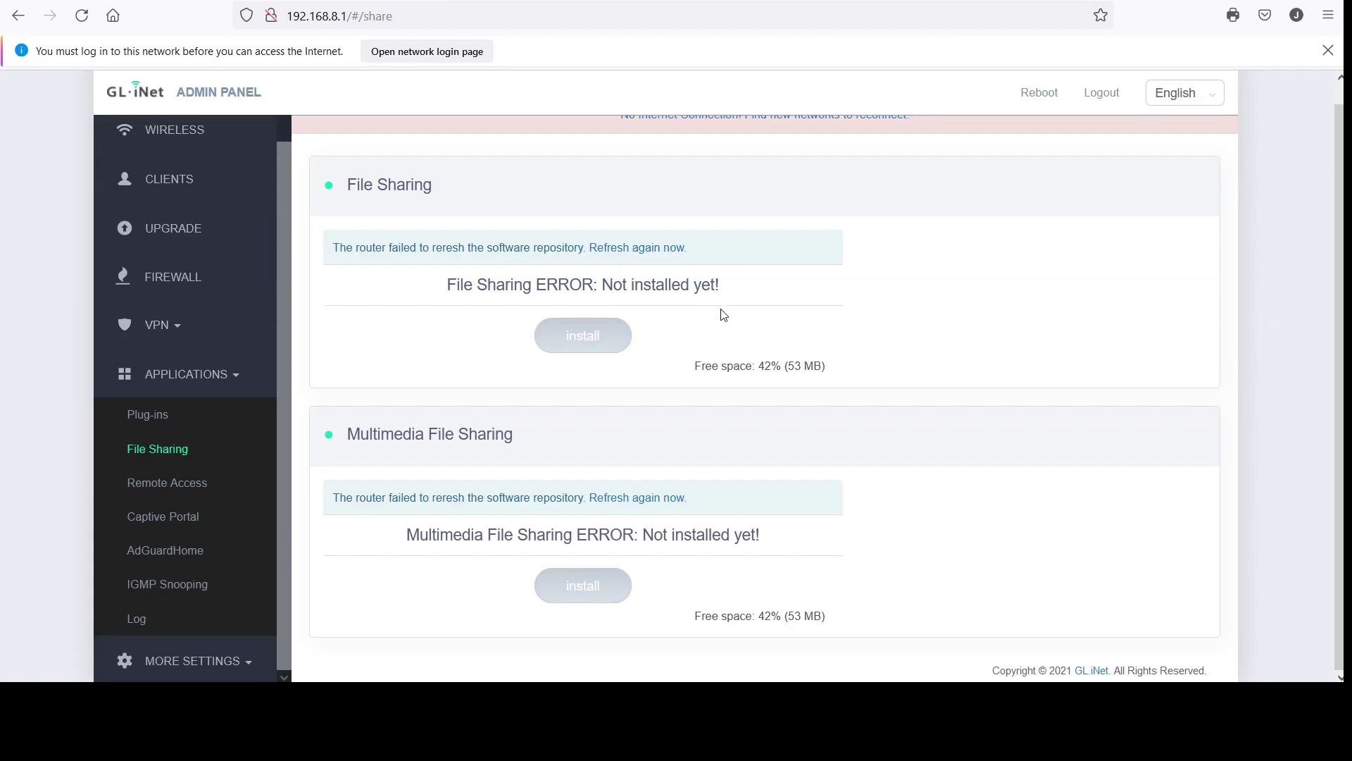
{"action": "left_click", "coordinate": [594, 343]}
View the Remote Access and Captive Portal pages
{"action": "left_click", "coordinate": [196, 487]}
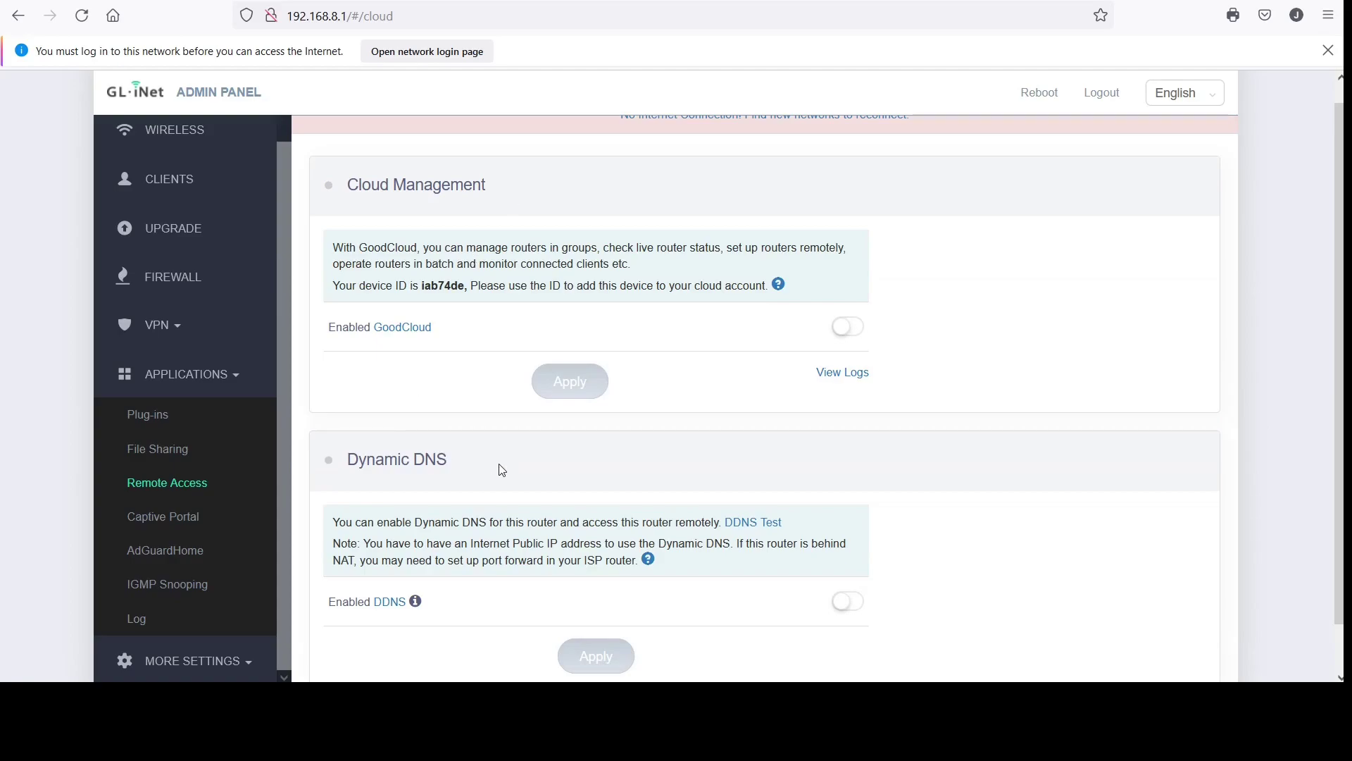
{"action": "scroll", "coordinate": [502, 470], "scroll_direction": "down", "scroll_amount": 1}
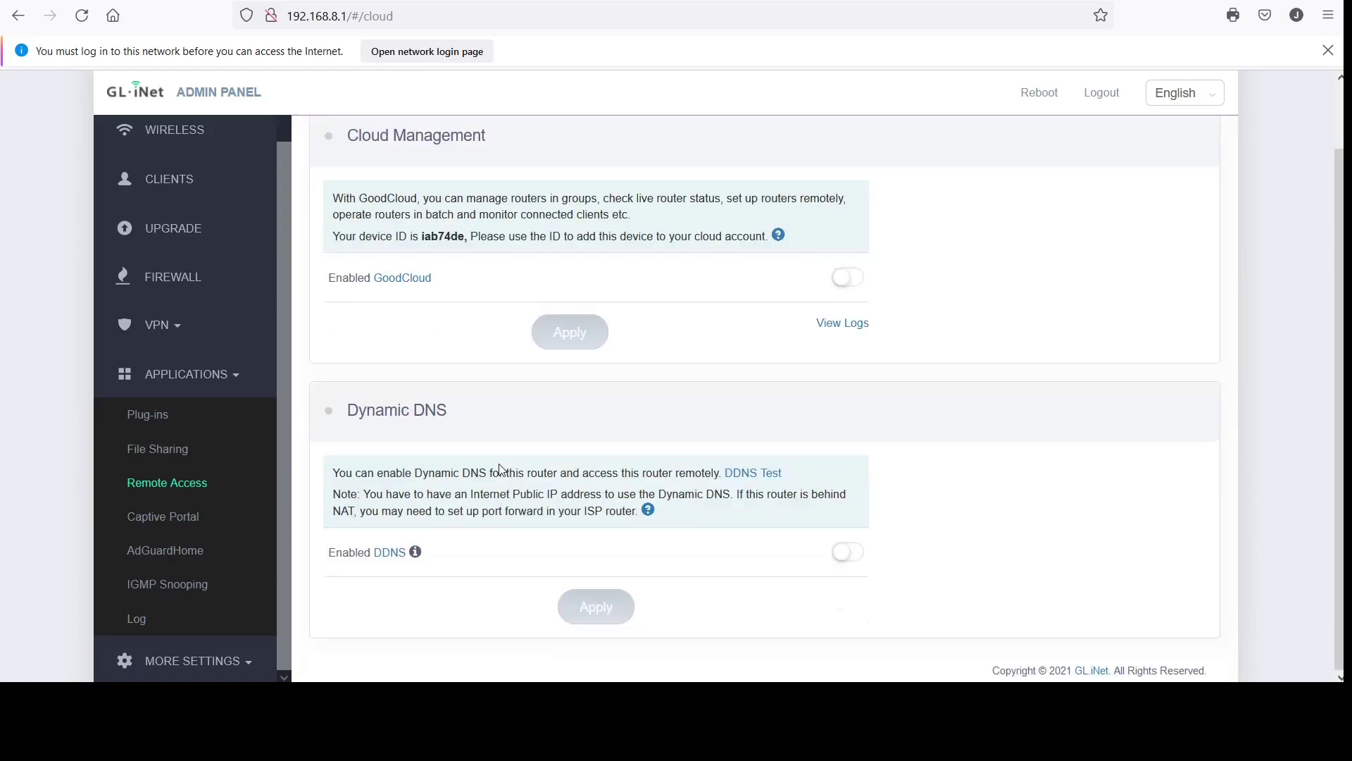
{"action": "left_click", "coordinate": [187, 525]}
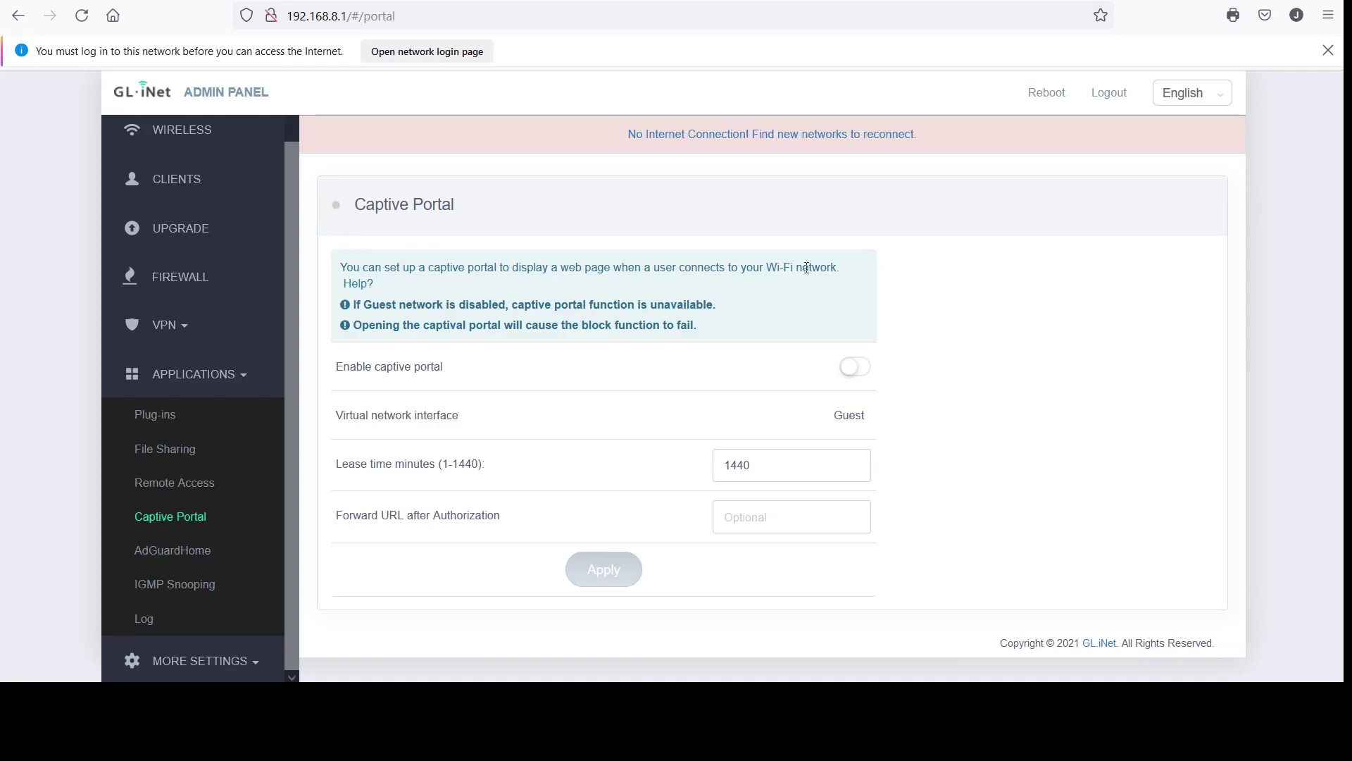
Enable the AdGuardHome process, then view the IGMP Snooping and Log pages
{"action": "left_click", "coordinate": [194, 549]}
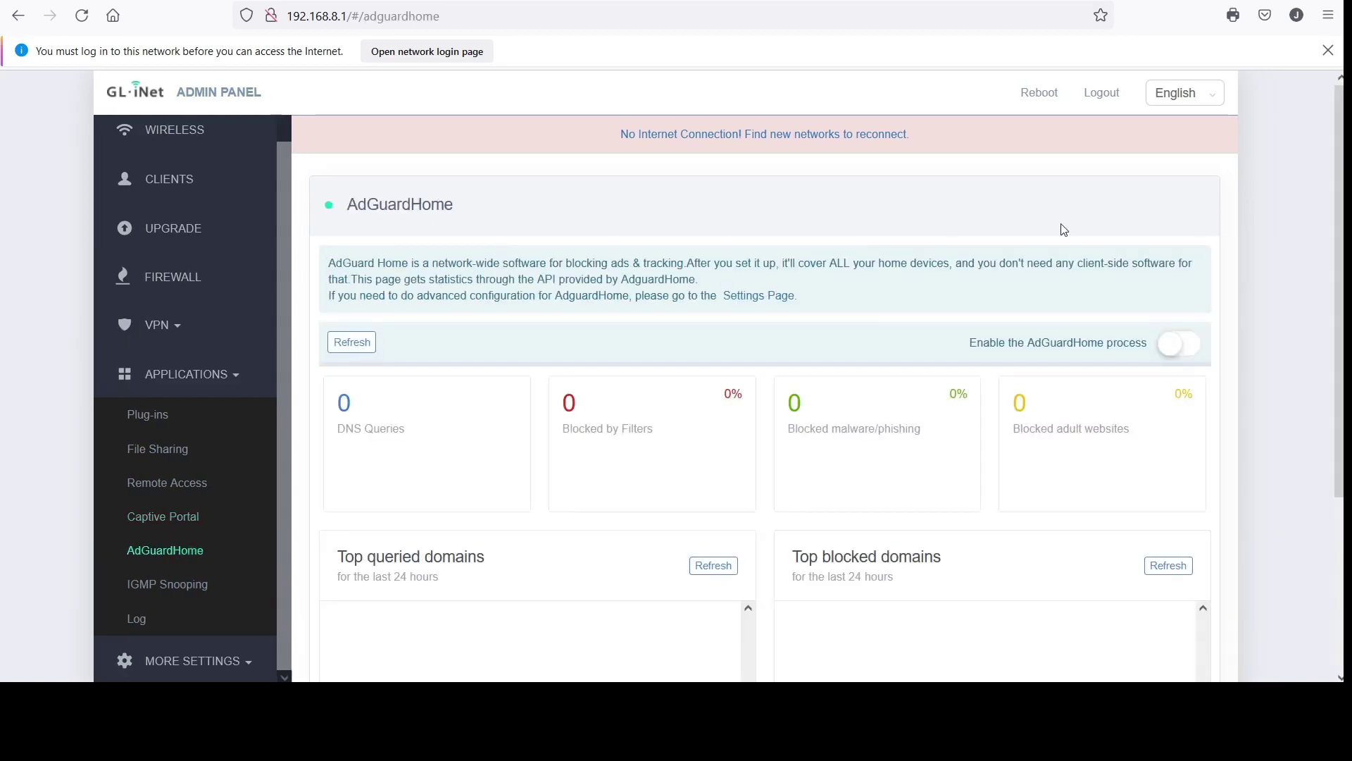
{"action": "left_click", "coordinate": [1177, 345]}
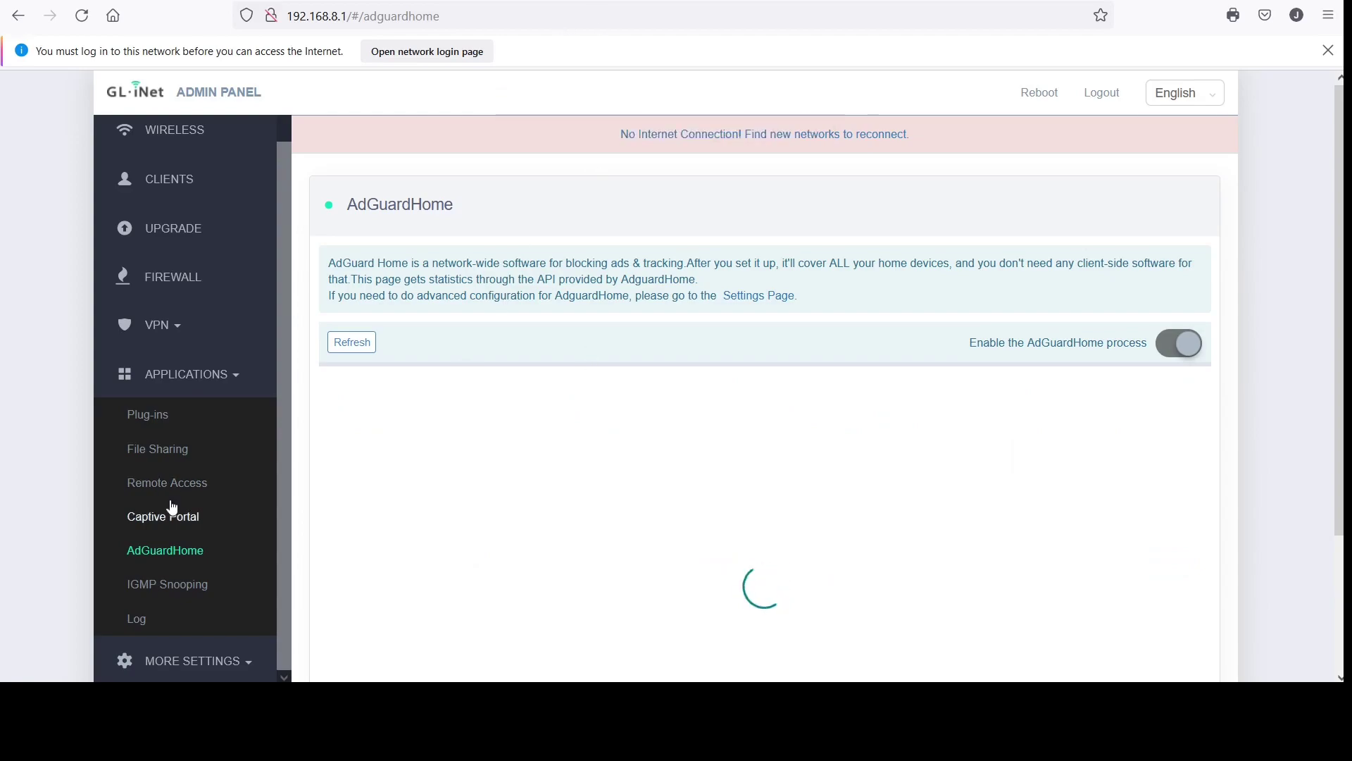
{"action": "left_click", "coordinate": [191, 588]}
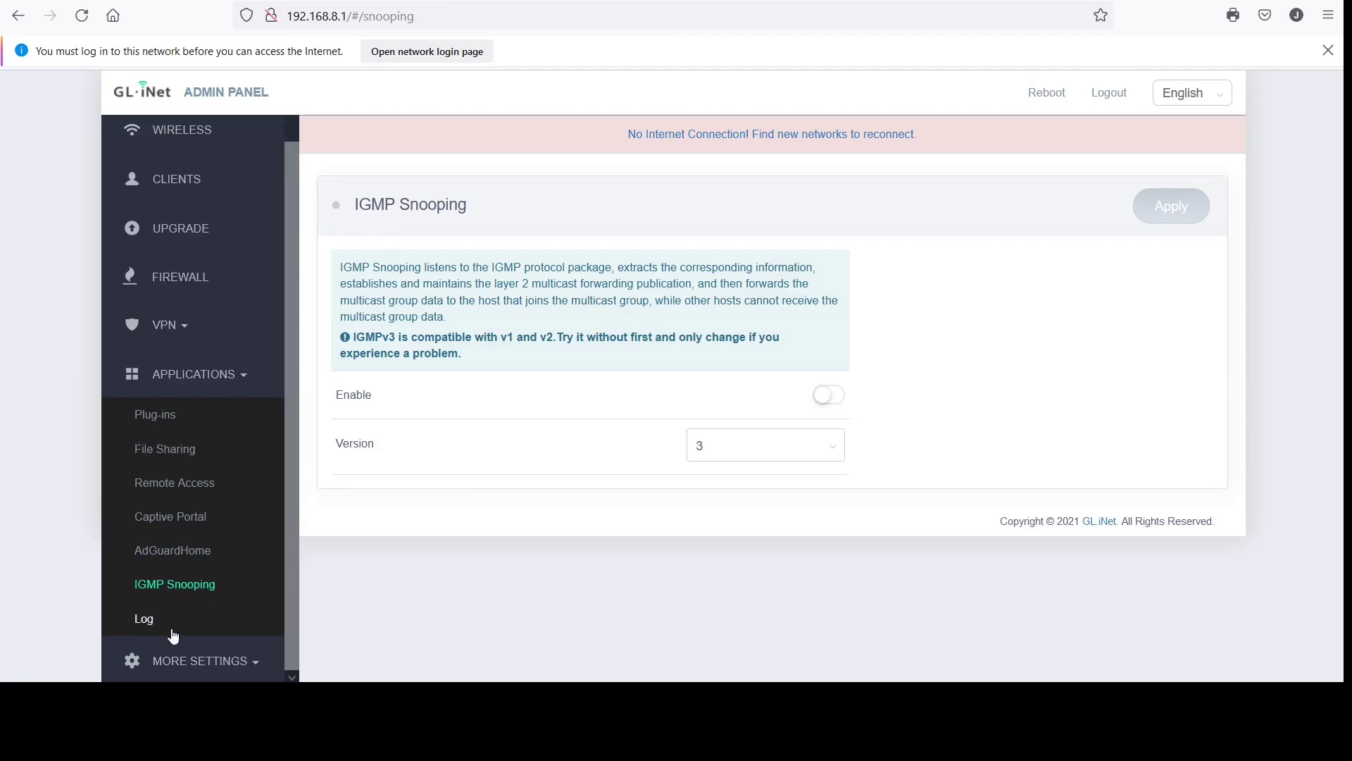
{"action": "left_click", "coordinate": [153, 622]}
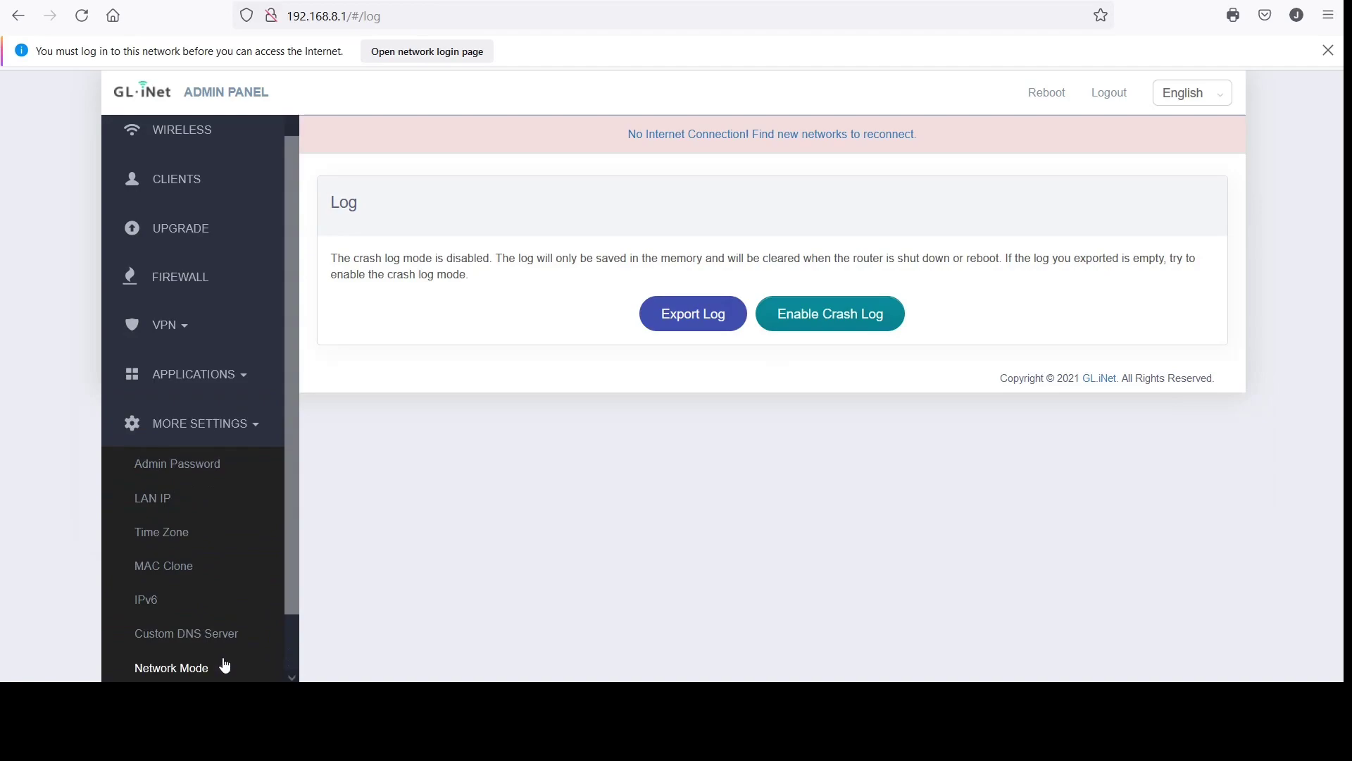
View the Admin Password, LAN IP and Time Zone pages, keeping the time zone at UTC
{"action": "left_click", "coordinate": [197, 471]}
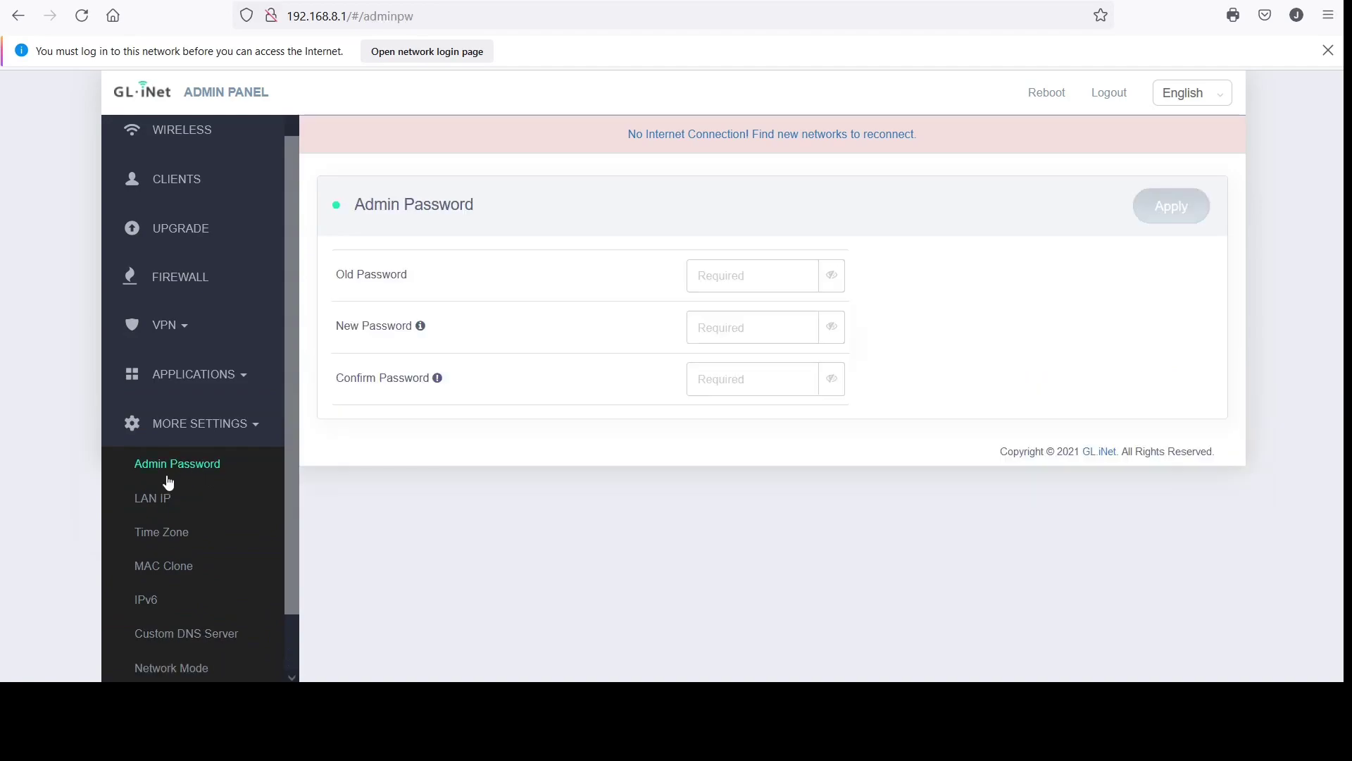
{"action": "left_click", "coordinate": [159, 499]}
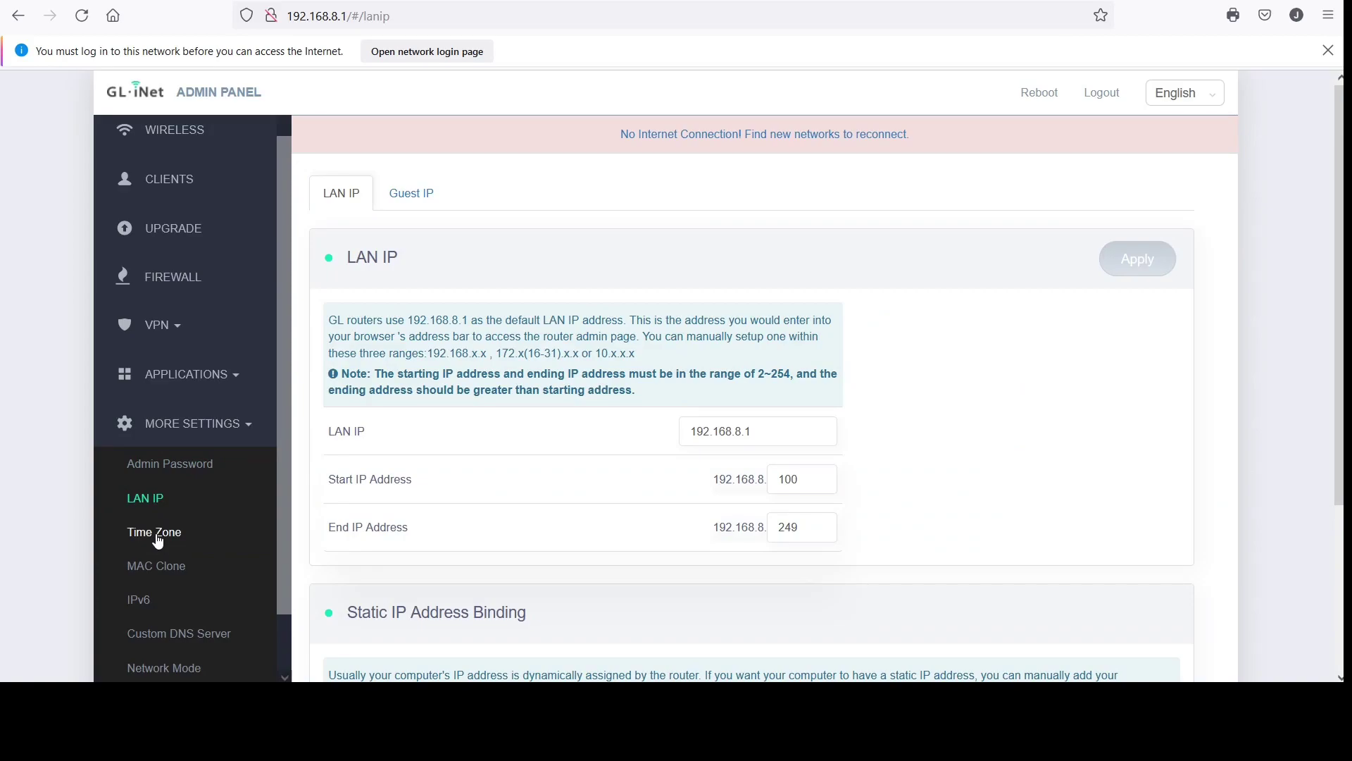
{"action": "left_click", "coordinate": [158, 541]}
{"action": "left_click", "coordinate": [167, 498]}
{"action": "scroll", "coordinate": [481, 470], "scroll_direction": "down", "scroll_amount": 3}
{"action": "scroll", "coordinate": [479, 464], "scroll_direction": "up", "scroll_amount": 3}
{"action": "left_click", "coordinate": [172, 541]}
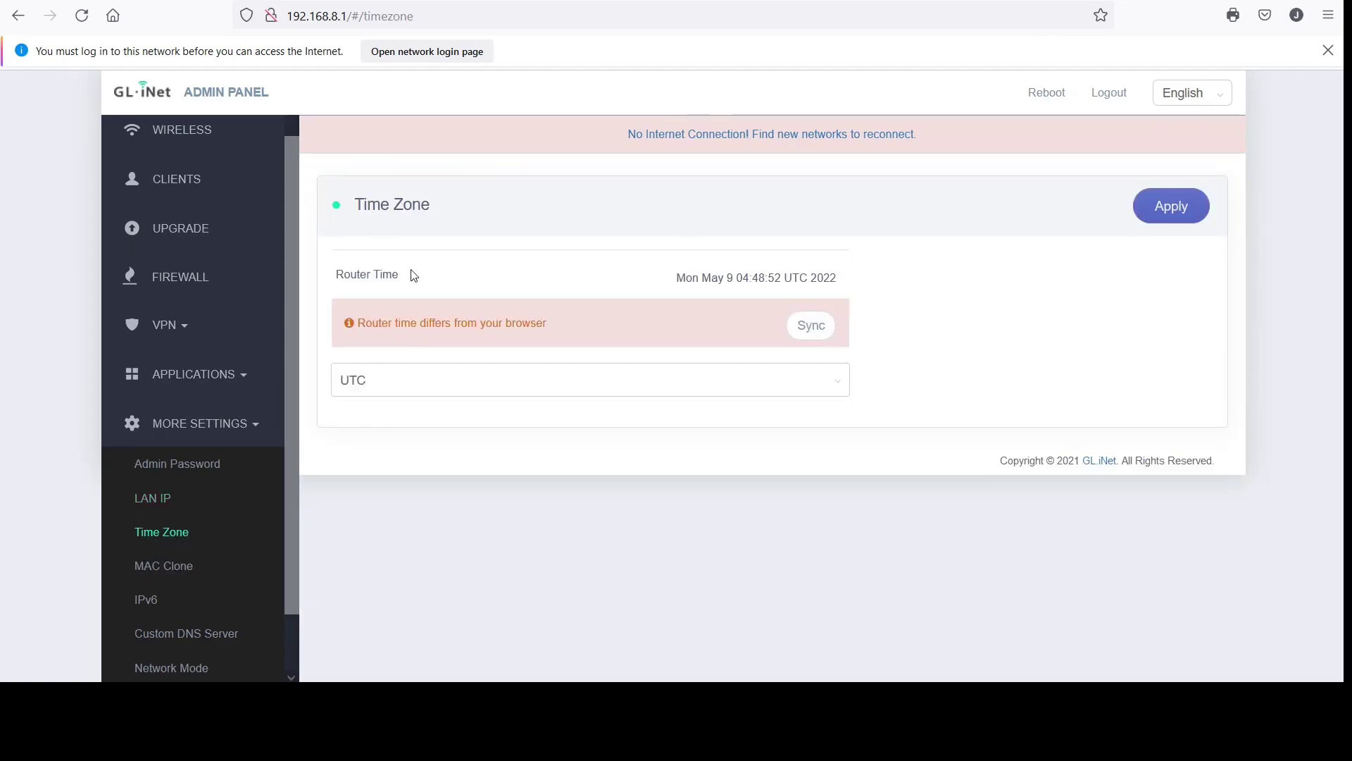
{"action": "left_click", "coordinate": [445, 396]}
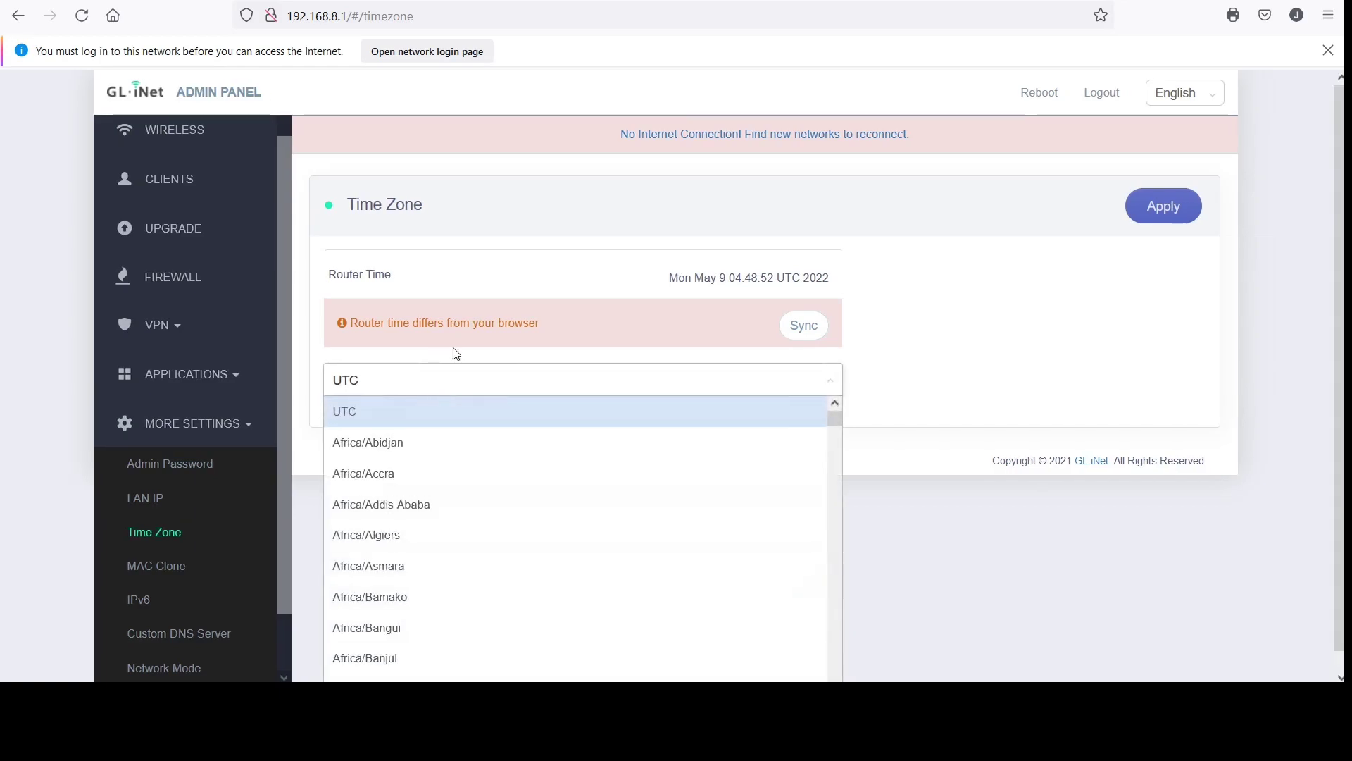
{"action": "left_click", "coordinate": [523, 284]}
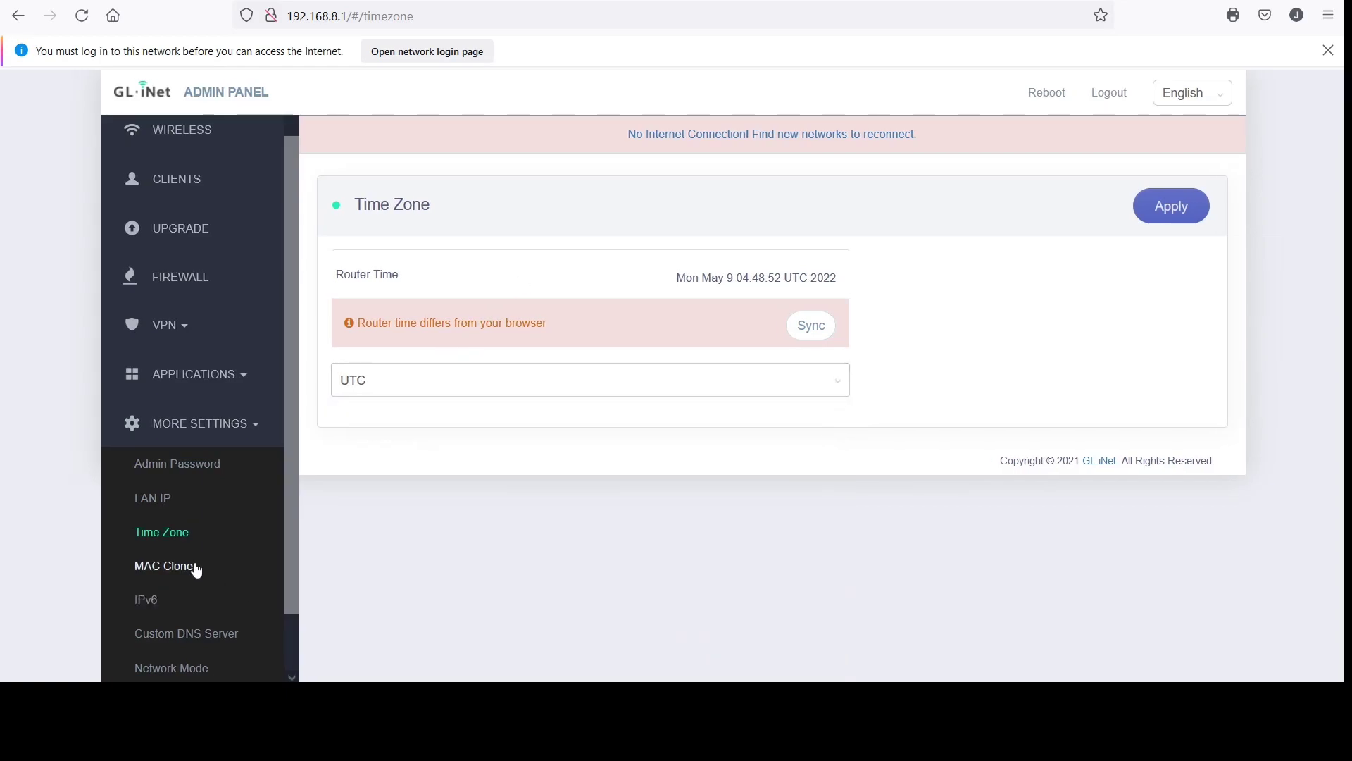
View the IPv6, Custom DNS Server, Network Mode, Revert Firmware and Advanced pages
{"action": "left_click", "coordinate": [145, 602]}
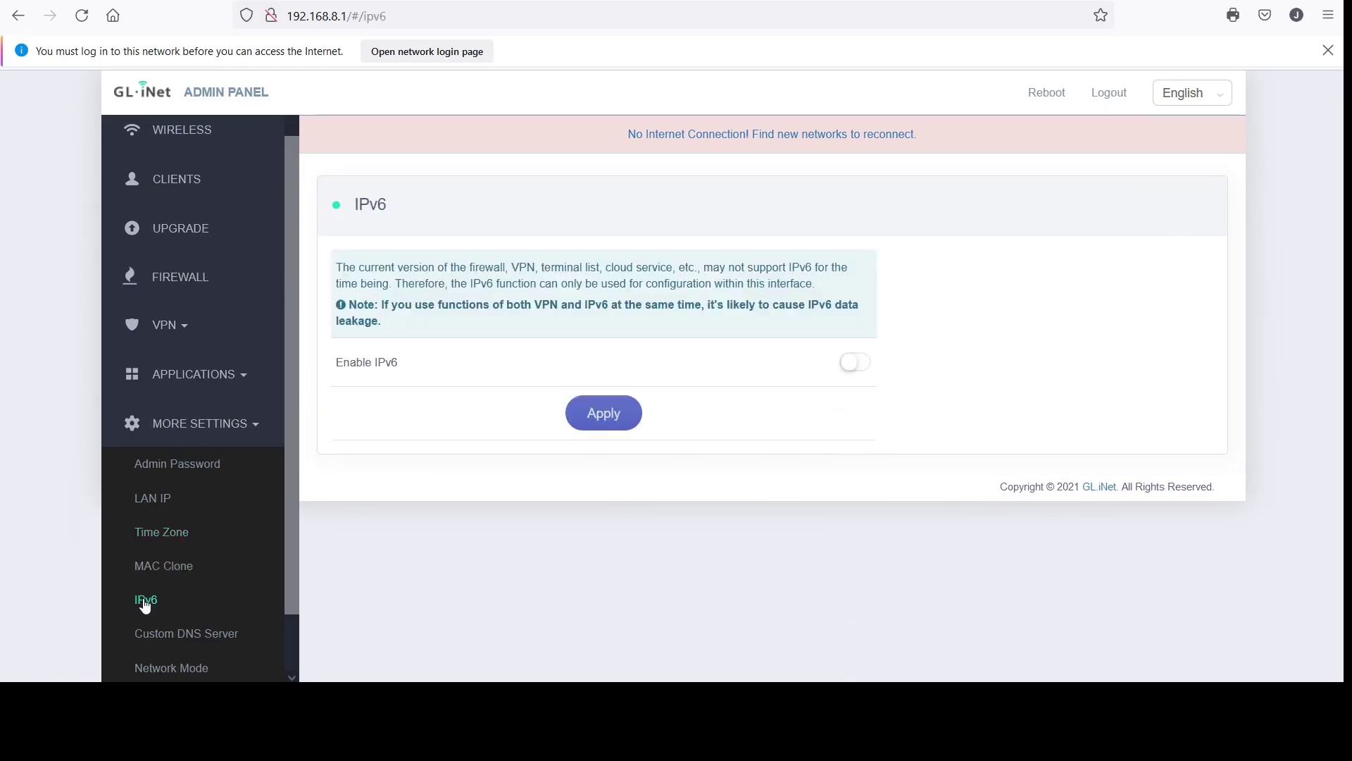
{"action": "left_click", "coordinate": [205, 636]}
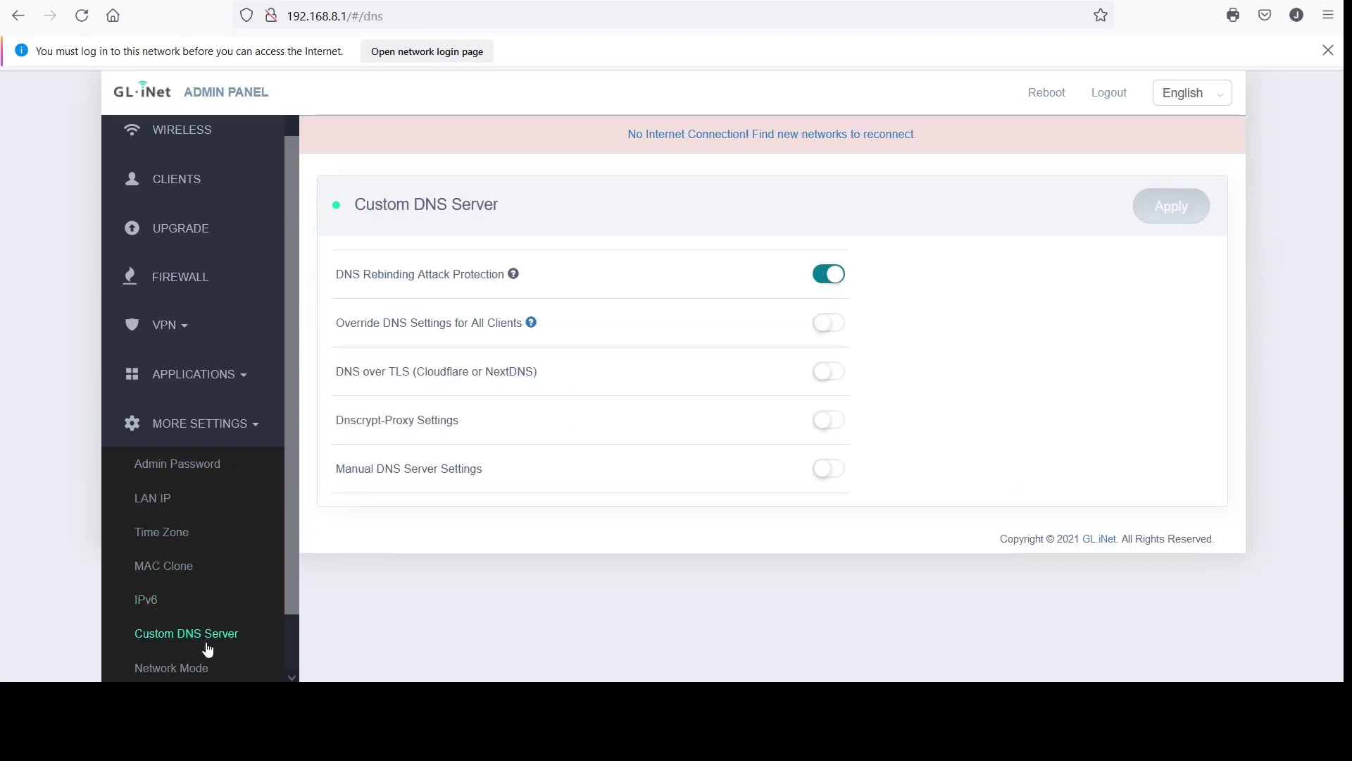
{"action": "left_click_drag", "start_coordinate": [295, 519], "coordinate": [260, 585]}
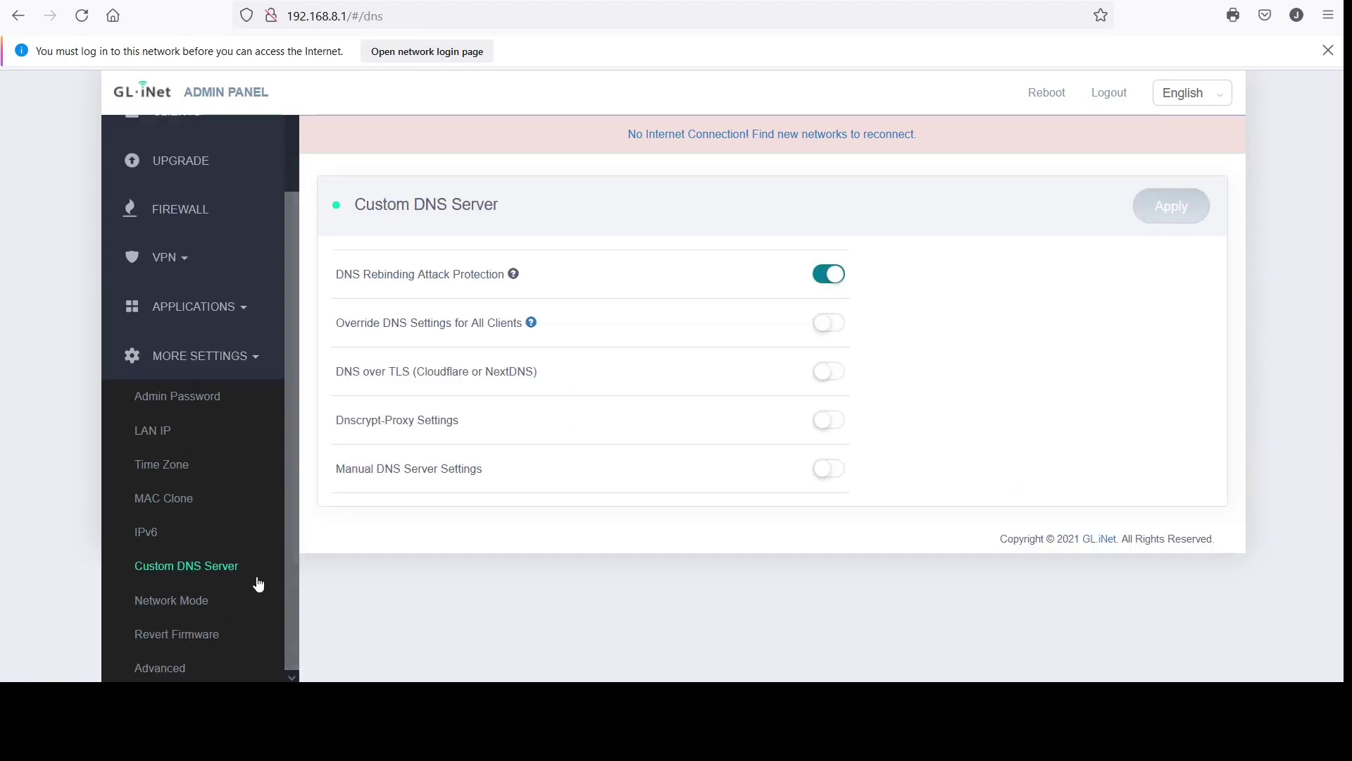
{"action": "left_click", "coordinate": [198, 602]}
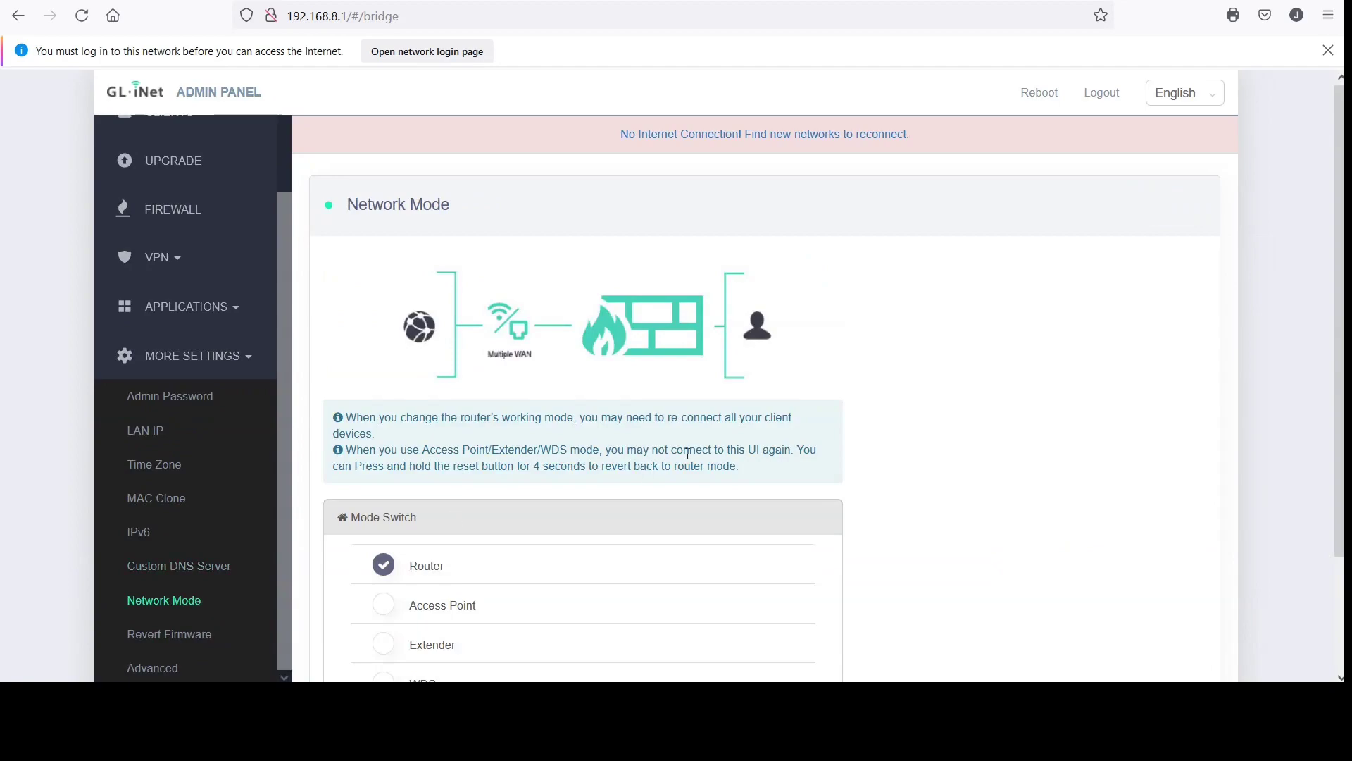
{"action": "scroll", "coordinate": [688, 453], "scroll_direction": "down", "scroll_amount": 2}
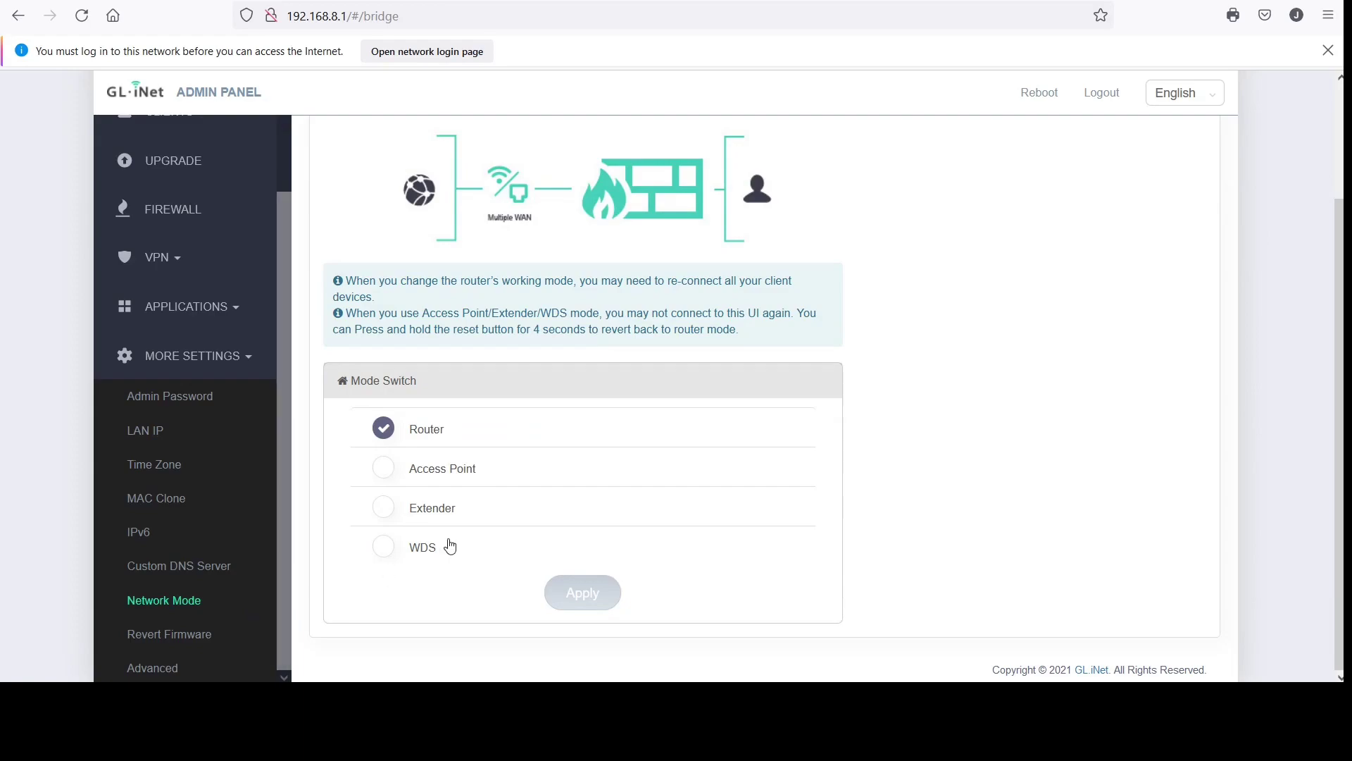
{"action": "left_click", "coordinate": [192, 641]}
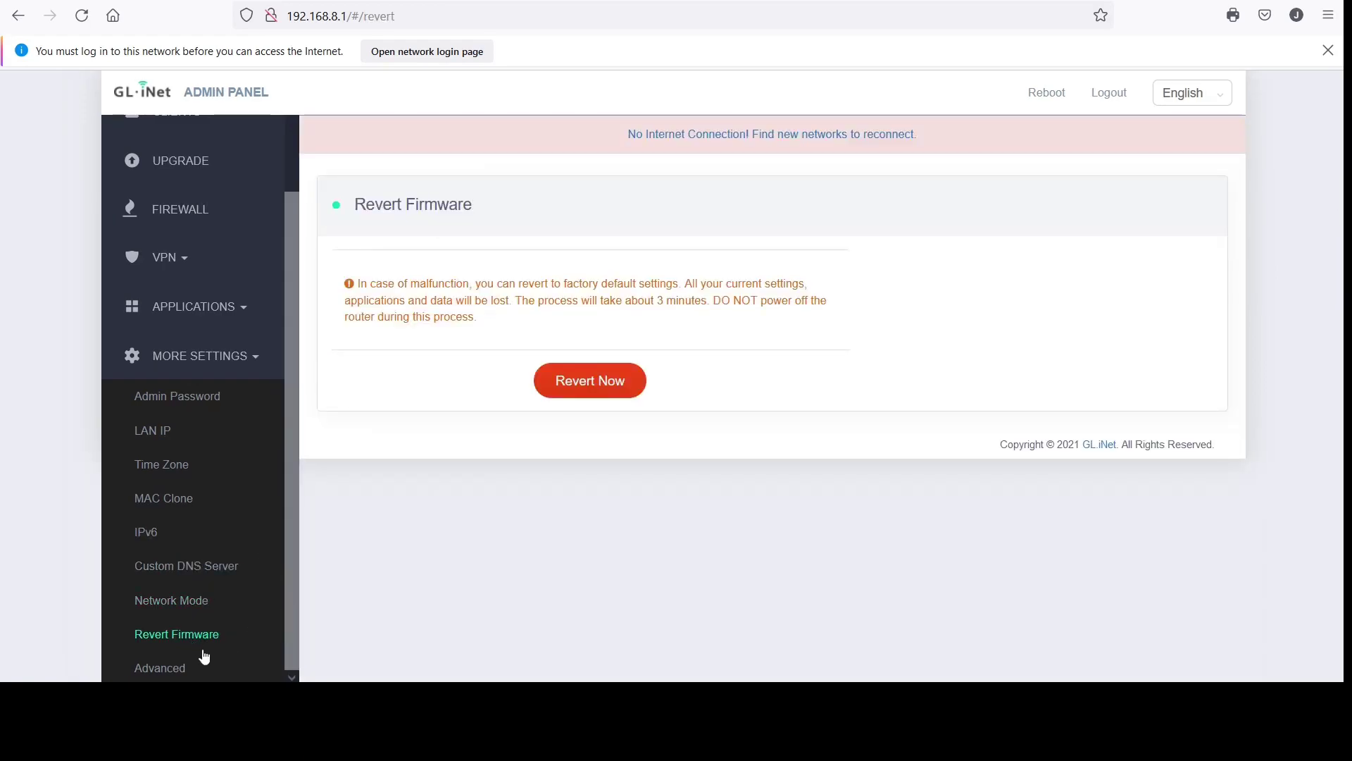
{"action": "left_click", "coordinate": [181, 668]}
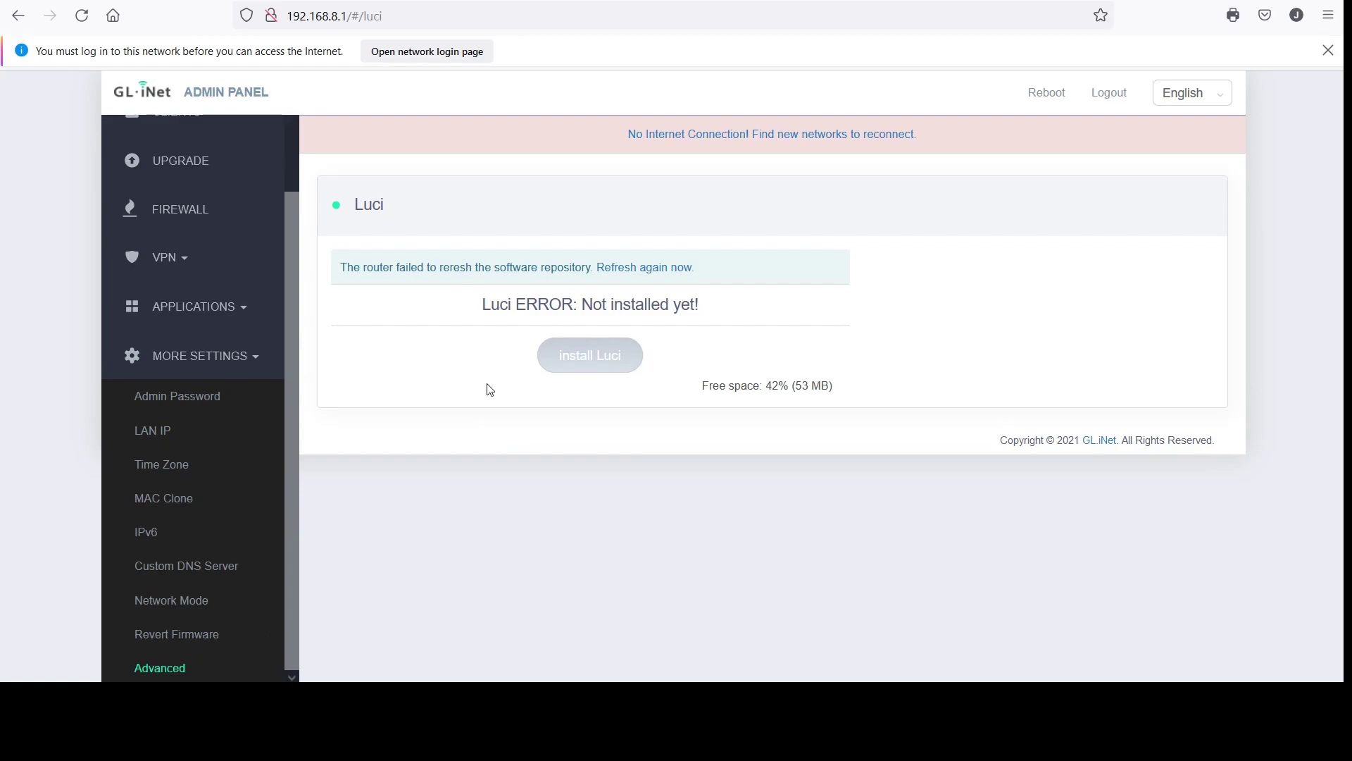
{"action": "left_click_drag", "start_coordinate": [290, 265], "coordinate": [324, 153]}
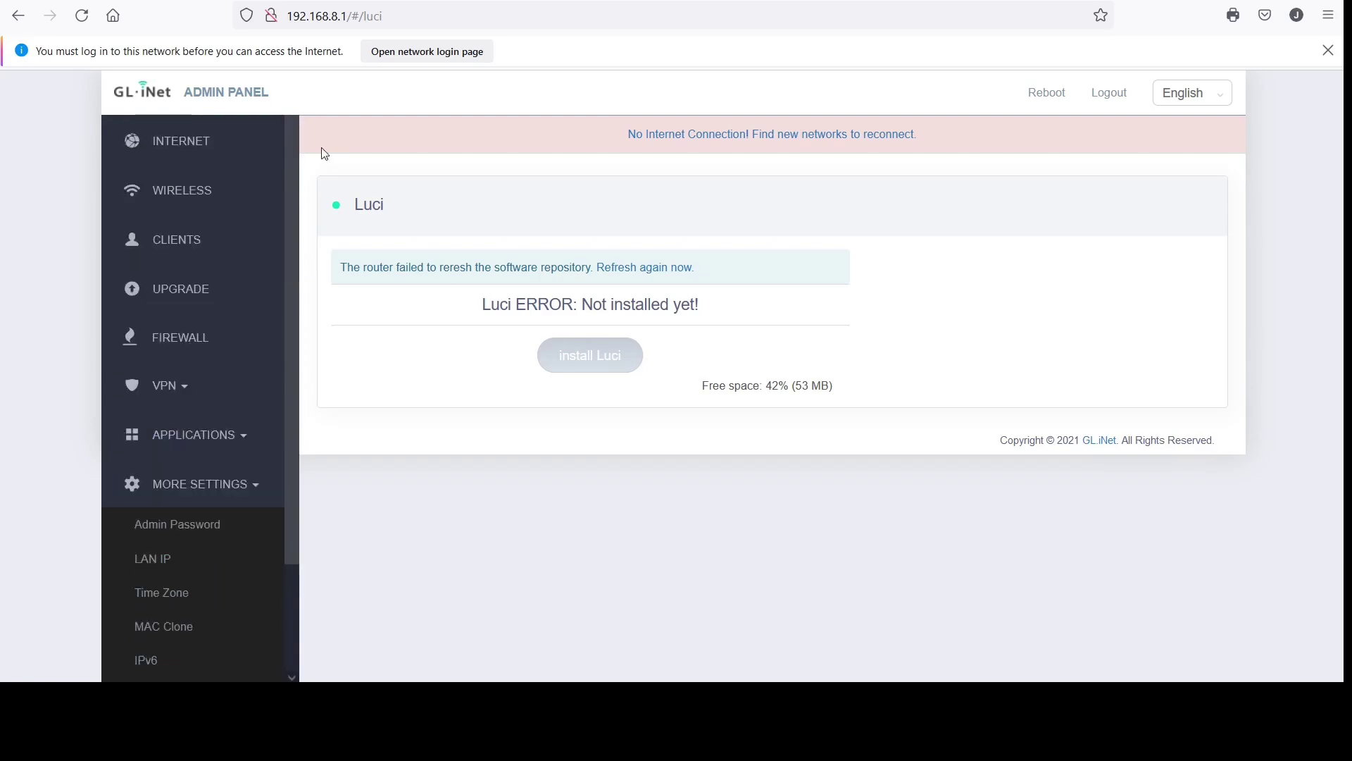